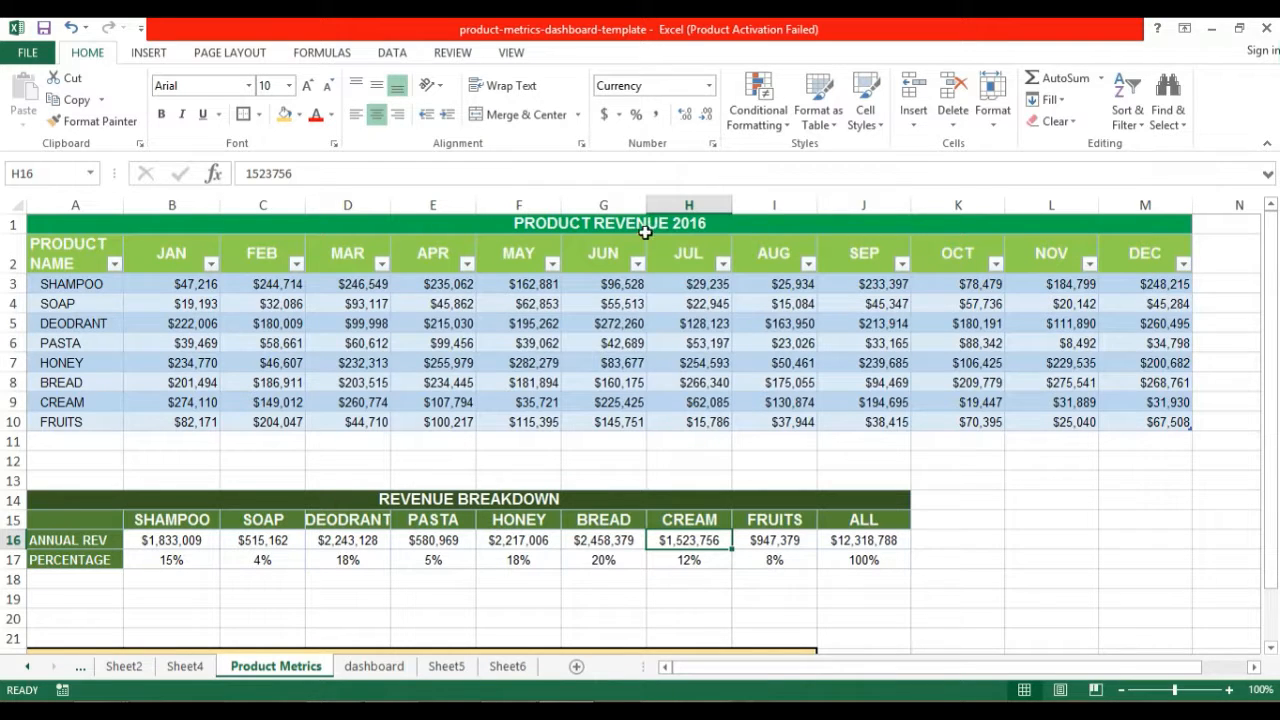
Create a PivotTable on a new worksheet from the PRODUCT REVENUE 2016 table, covering PRODUCT NAME through DEC
left_click_drag(1273, 322, 1275, 380)
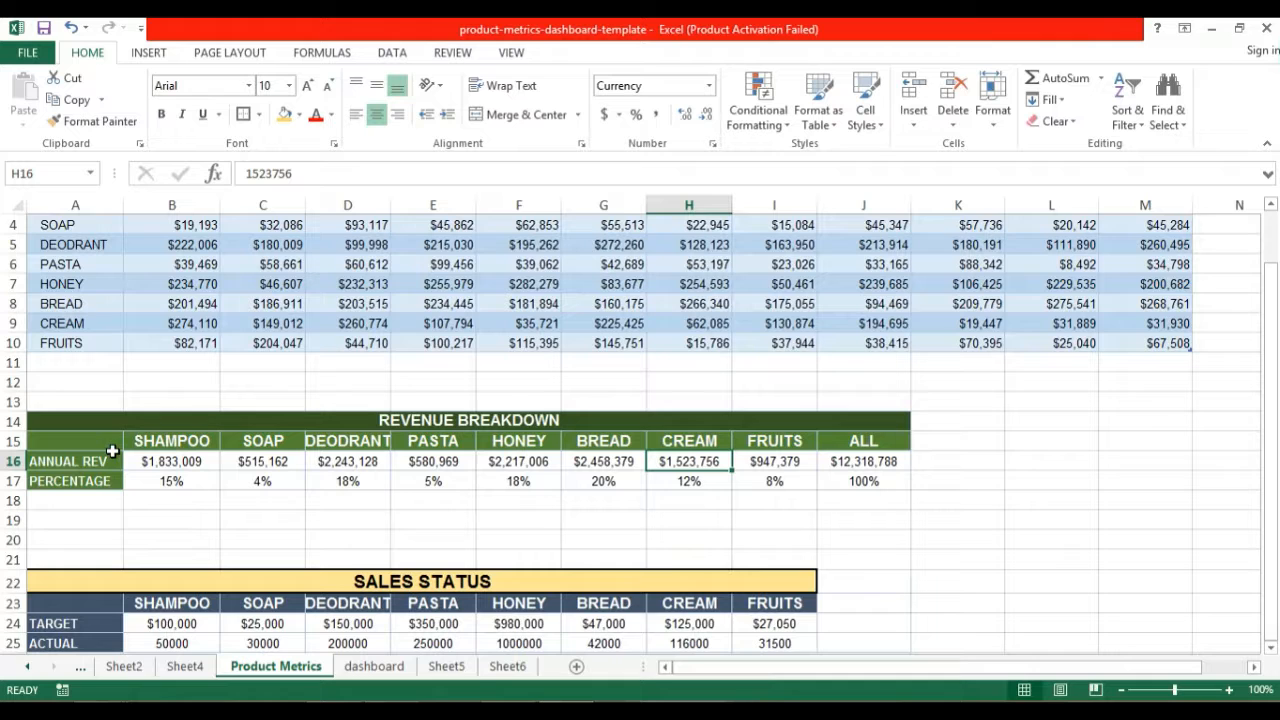
left_click(1270, 468)
left_click(1268, 565)
left_click_drag(1272, 627, 1275, 497)
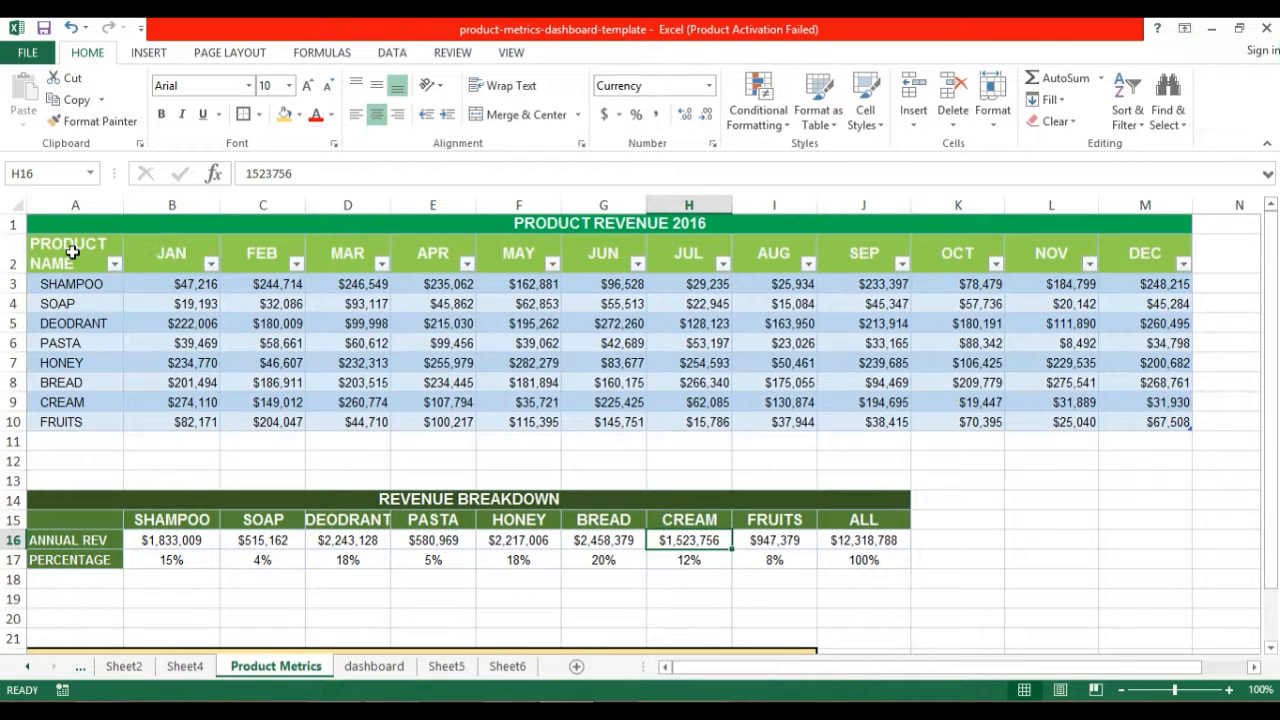
left_click_drag(68, 253, 1185, 422)
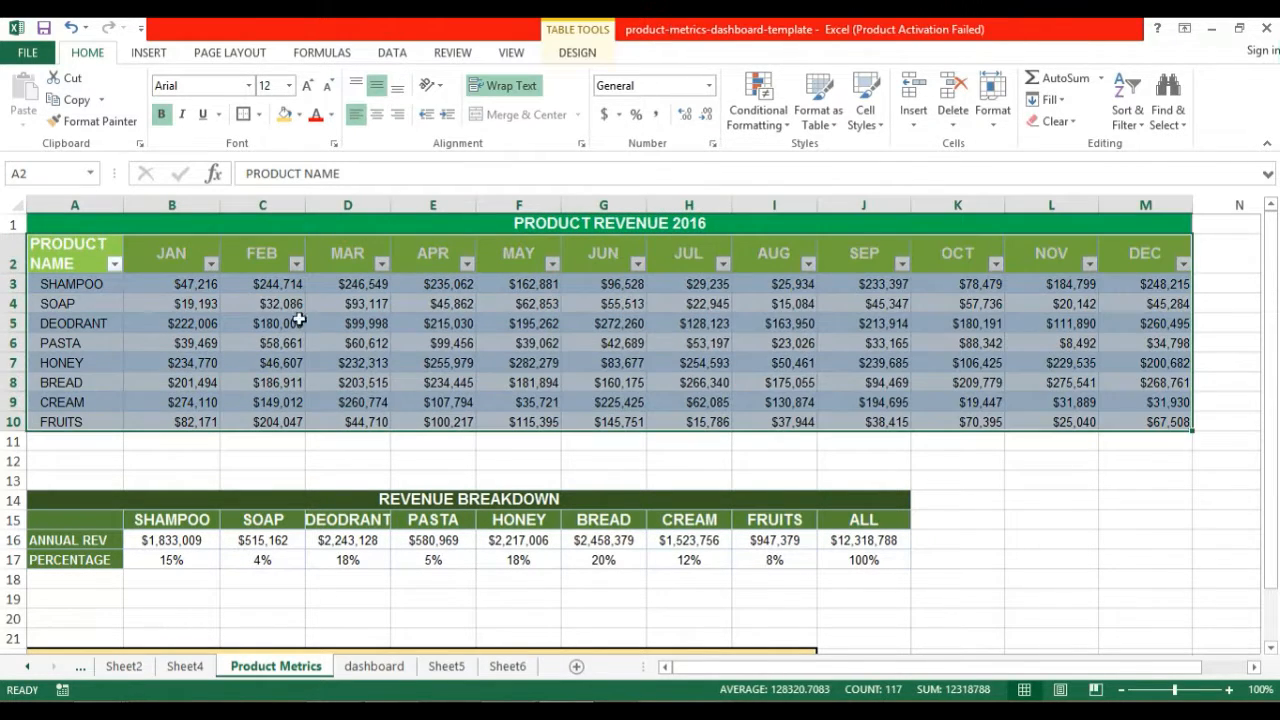
left_click(150, 56)
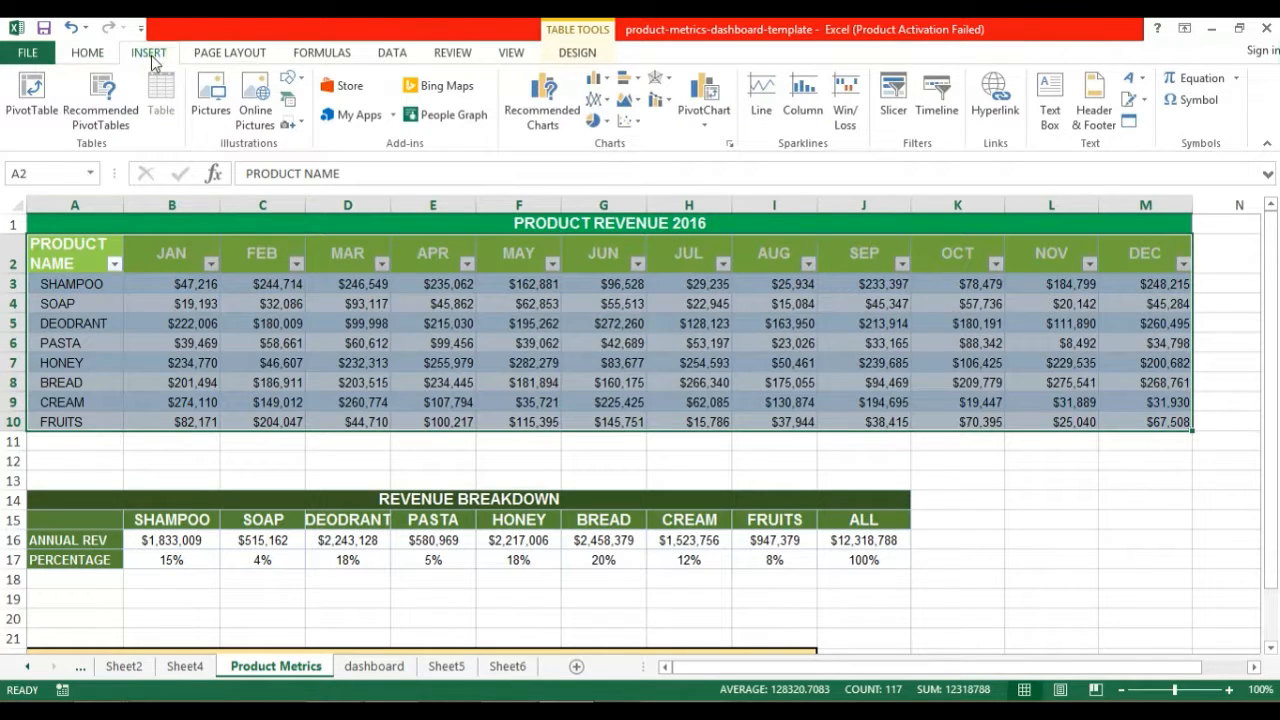
left_click(21, 115)
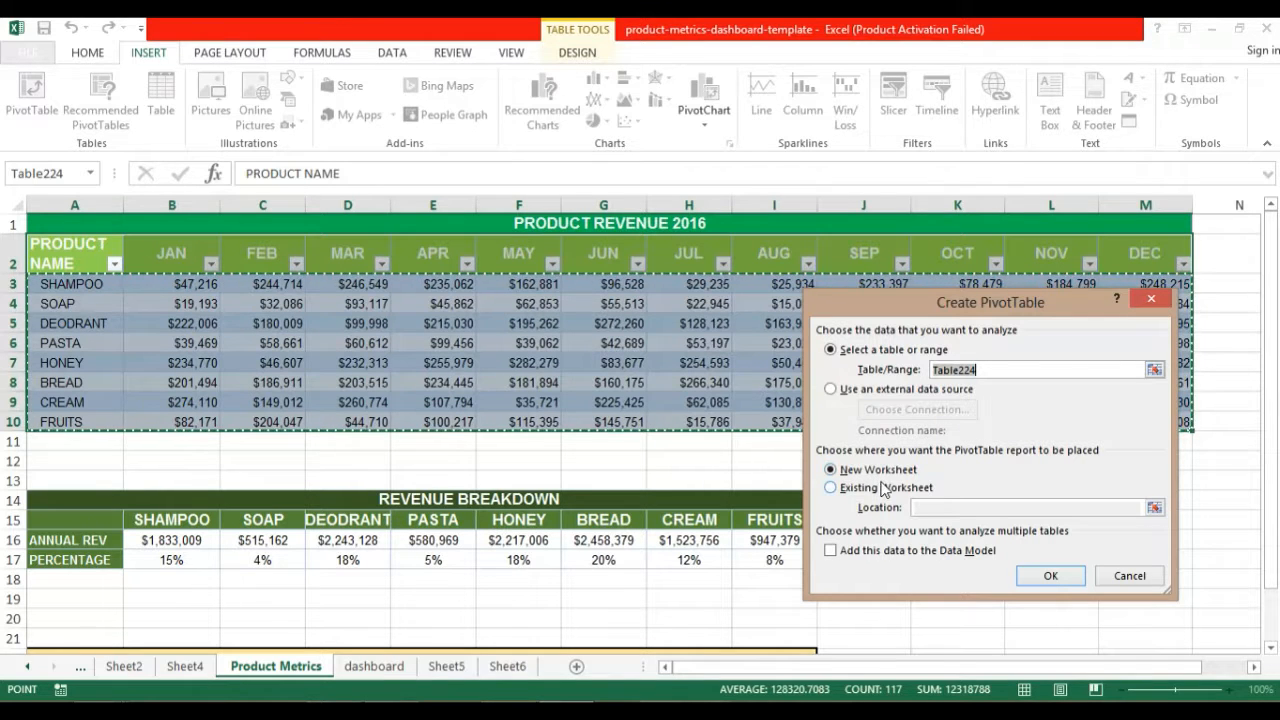
left_click(1048, 576)
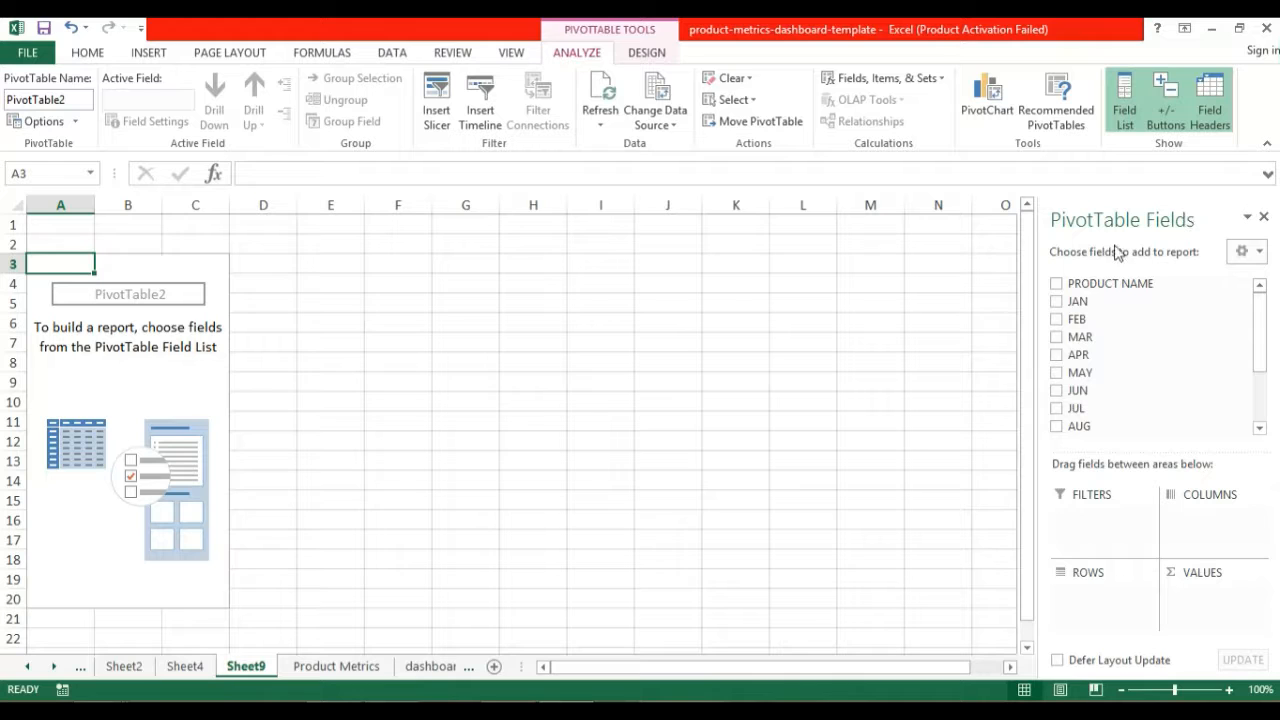
Add PRODUCT NAME as the row field and the months JAN through AUG as summed values in the PivotTable
left_click(1057, 286)
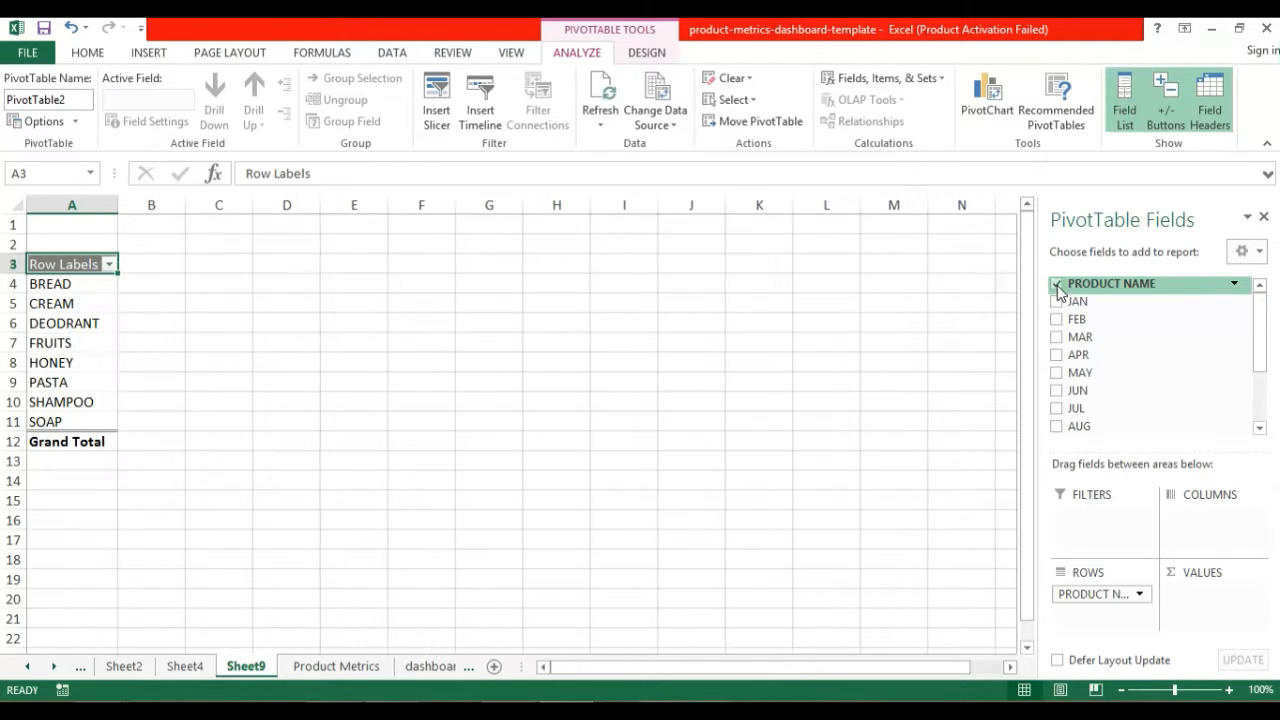
left_click(1057, 302)
left_click(1058, 321)
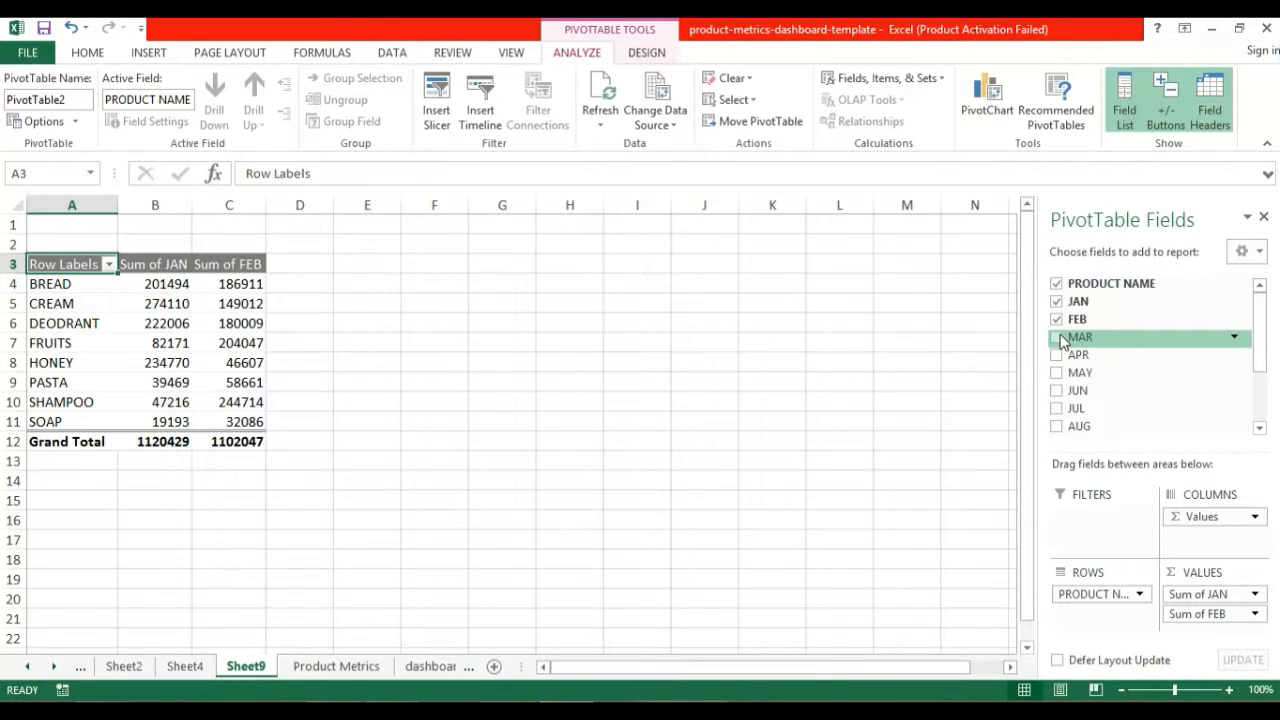
left_click(1058, 338)
left_click(1058, 355)
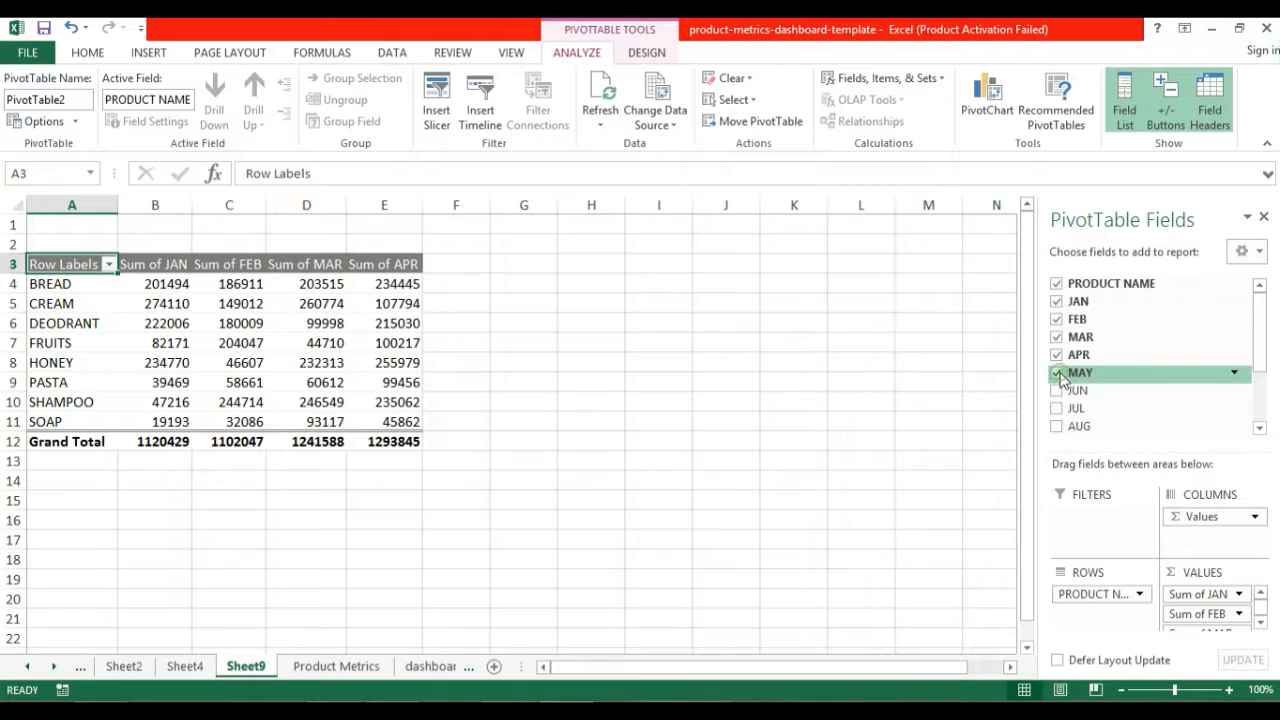
left_click(1057, 373)
left_click(1057, 390)
left_click(1057, 408)
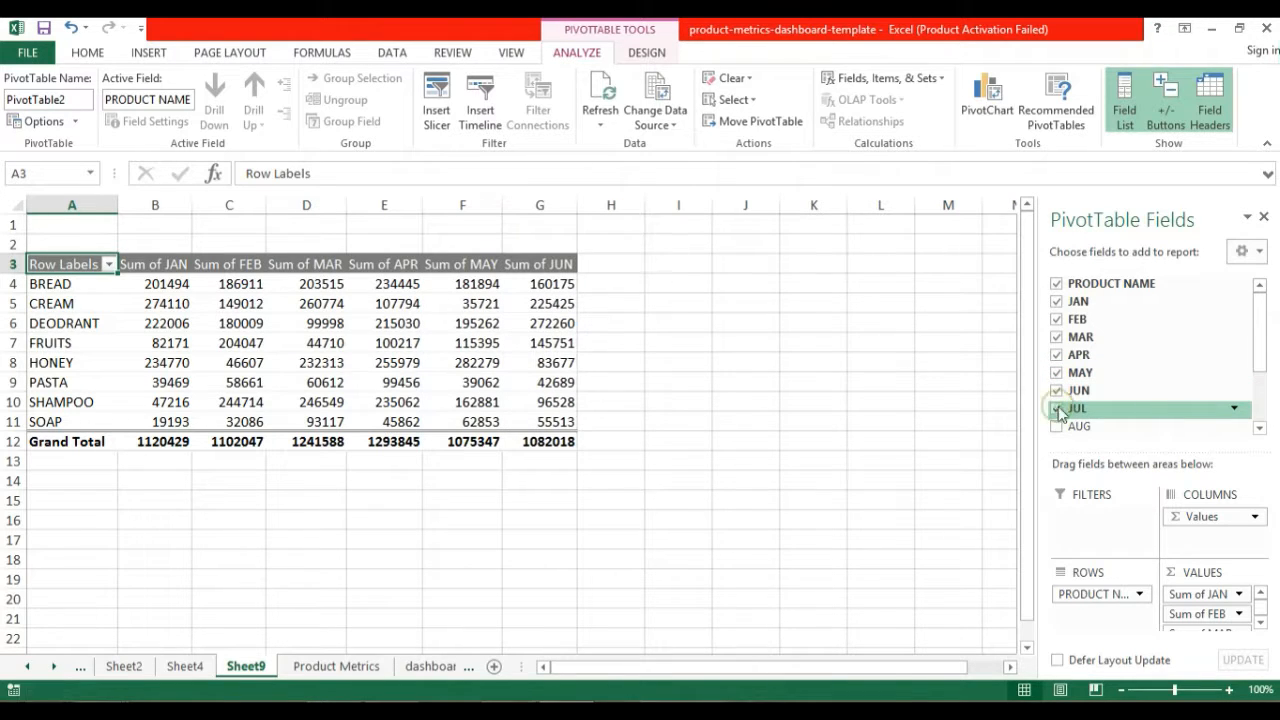
left_click(1057, 426)
Add the remaining months SEP, OCT, NOV and DEC as summed values in the PivotTable
left_click_drag(1257, 365, 1260, 414)
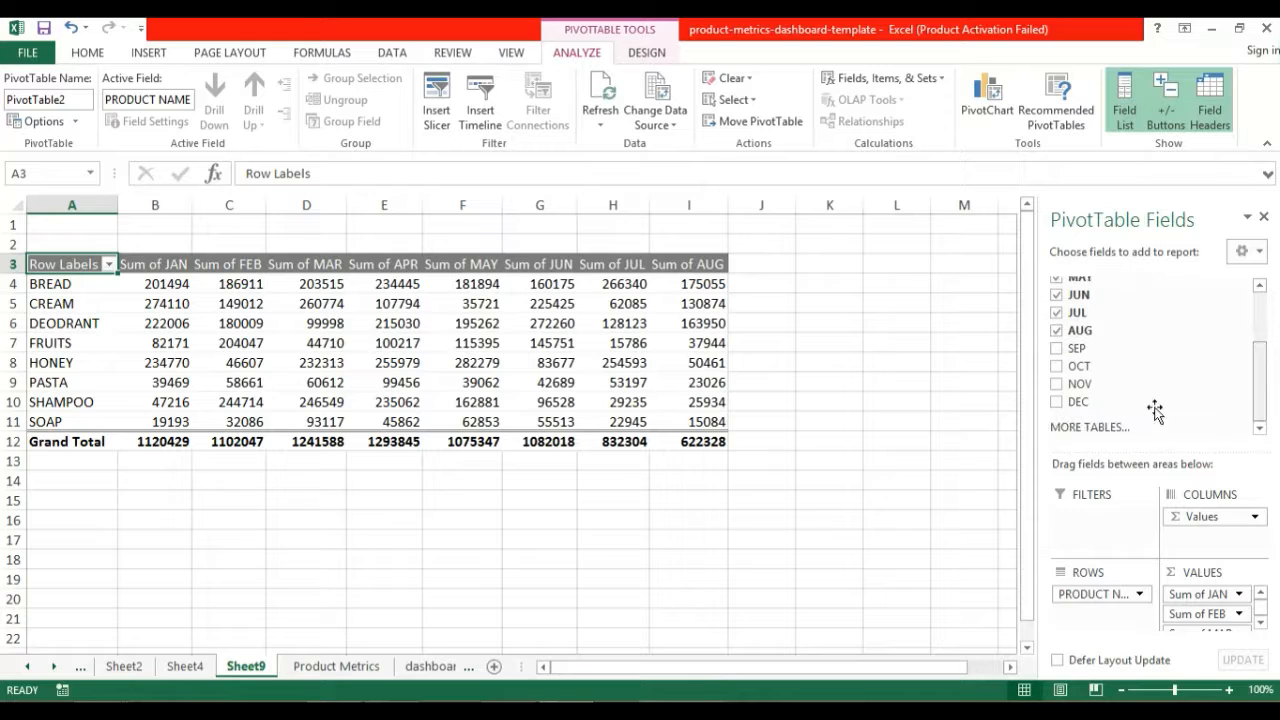
left_click(1058, 350)
left_click(1058, 367)
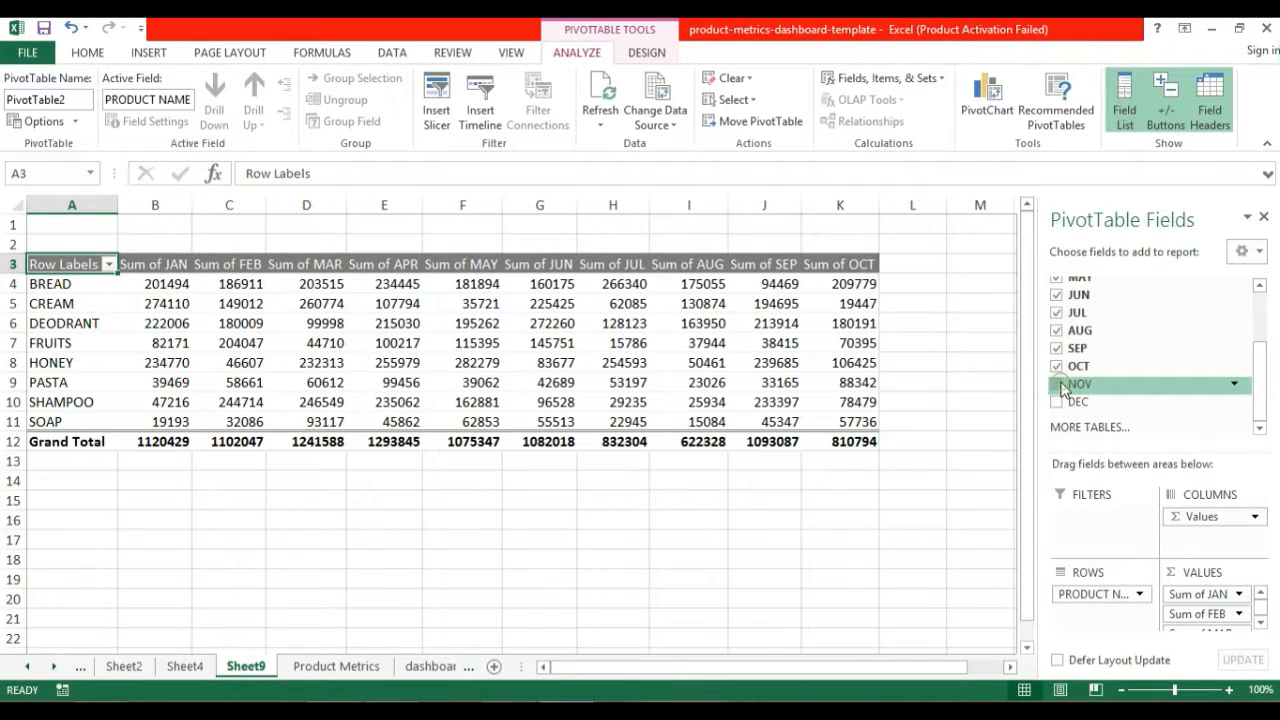
left_click(1058, 385)
left_click(1058, 388)
left_click(1059, 385)
left_click(1057, 401)
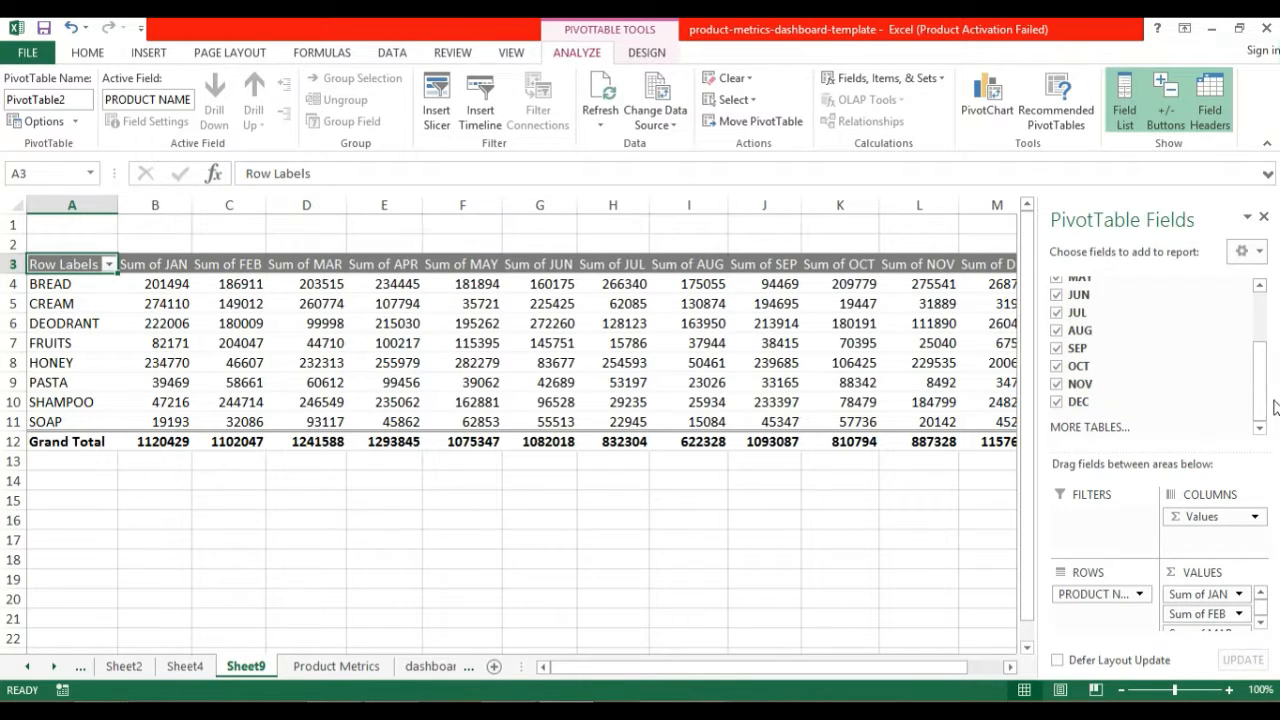
Review the monthly columns of the PivotTable and insert a Stacked Column PivotChart from it
left_click_drag(750, 675, 862, 680)
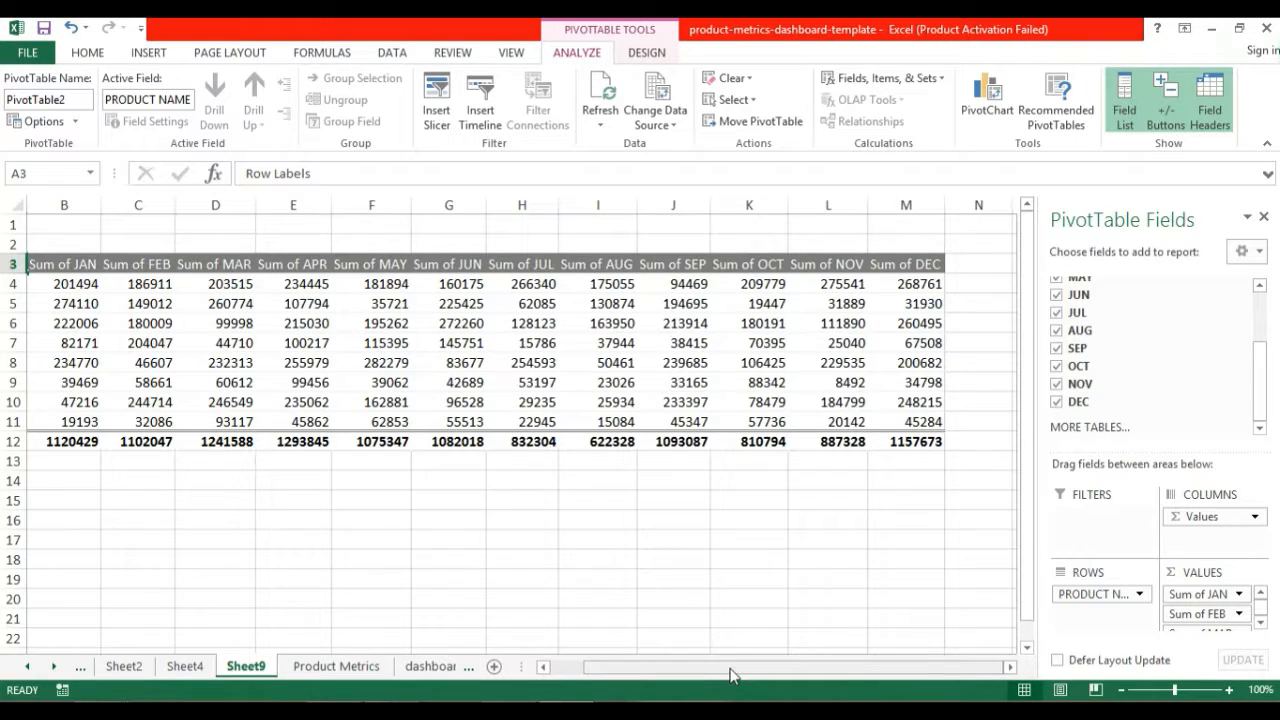
left_click_drag(730, 675, 693, 679)
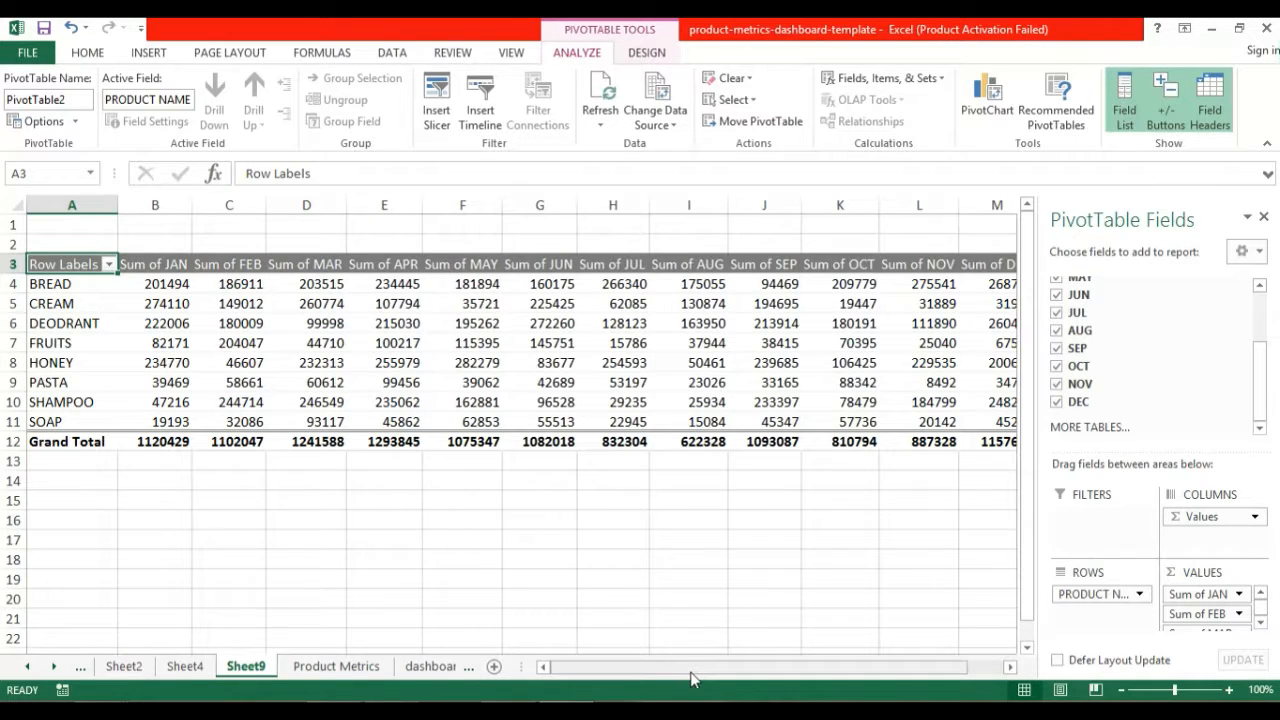
left_click_drag(925, 673, 972, 680)
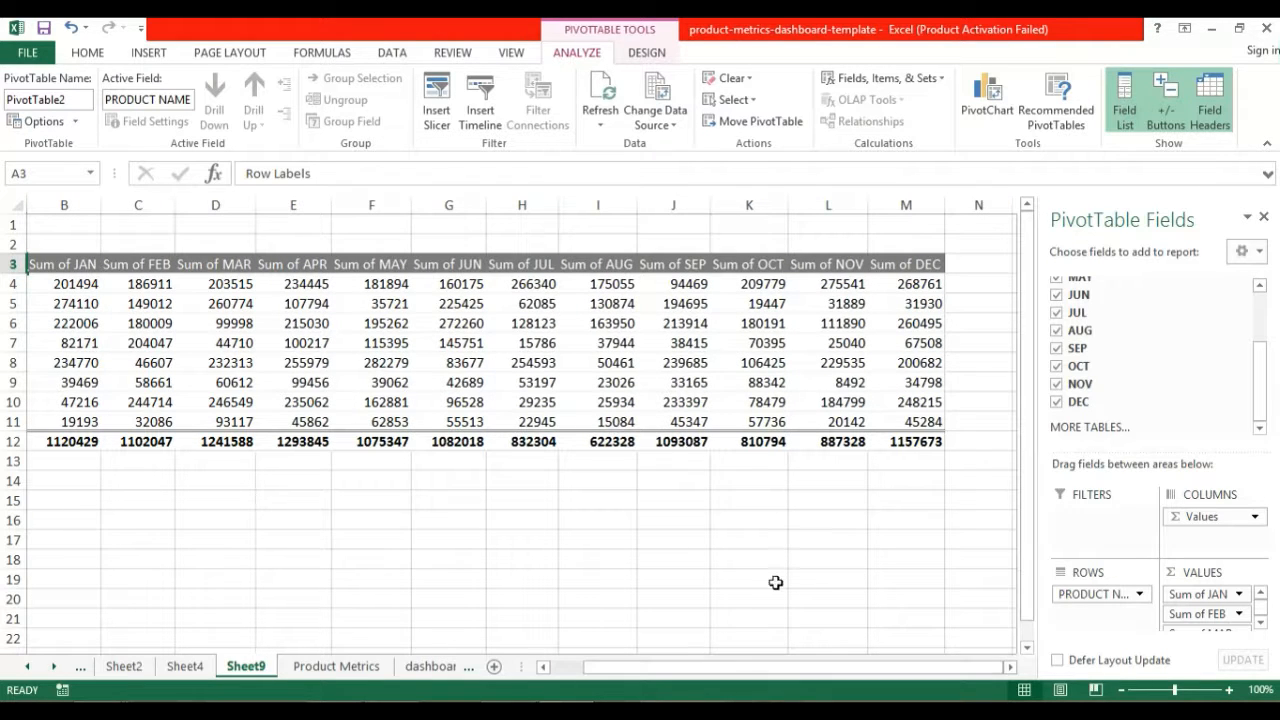
left_click_drag(757, 671, 698, 675)
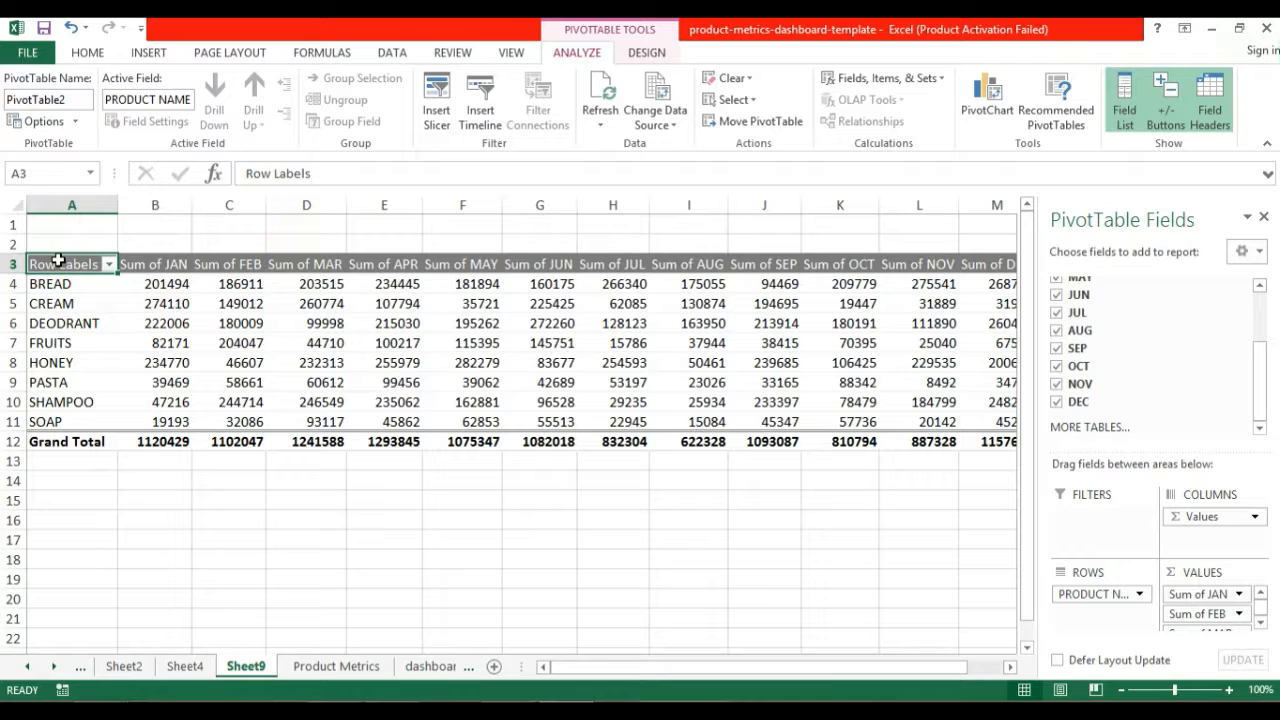
left_click(1000, 115)
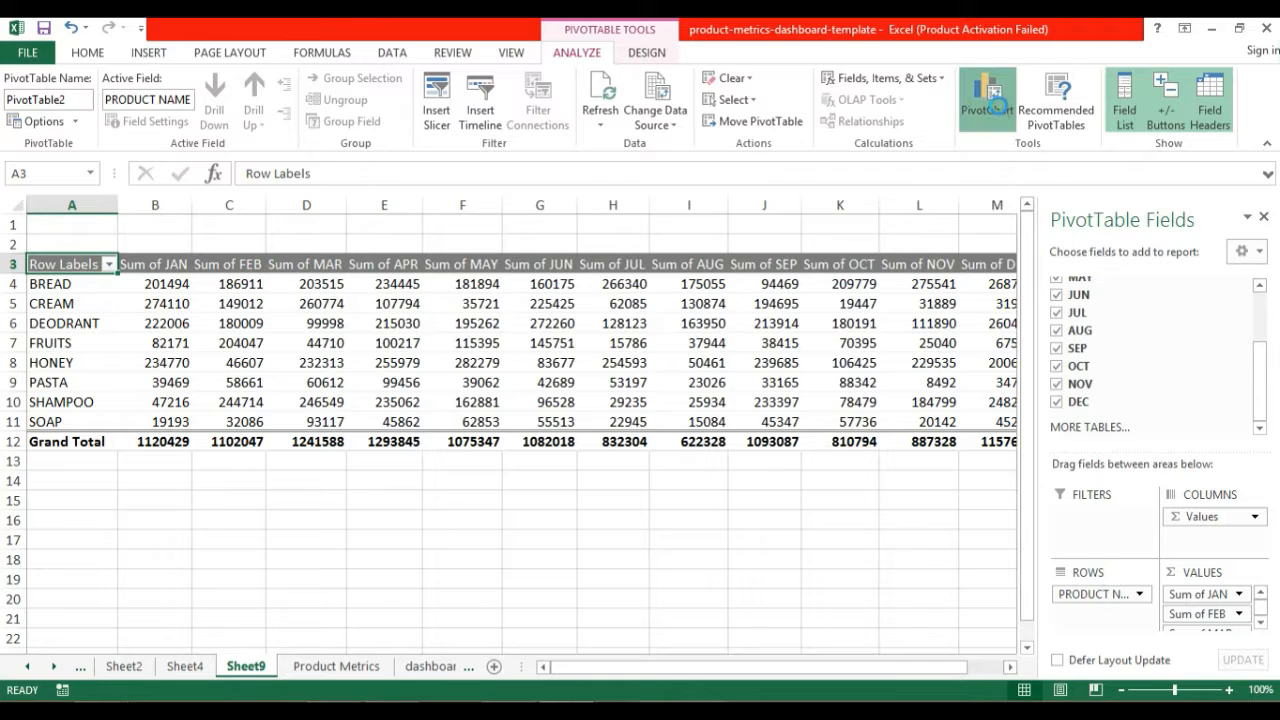
left_click_drag(867, 90, 660, 100)
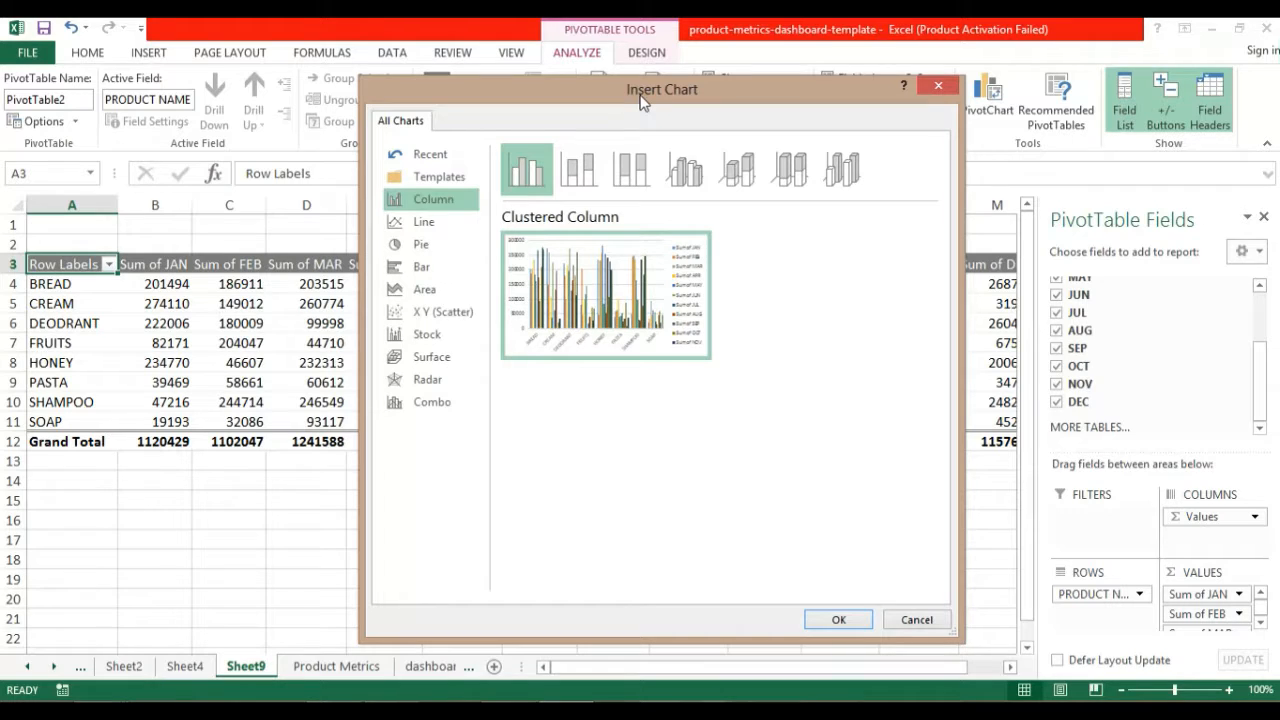
left_click(580, 172)
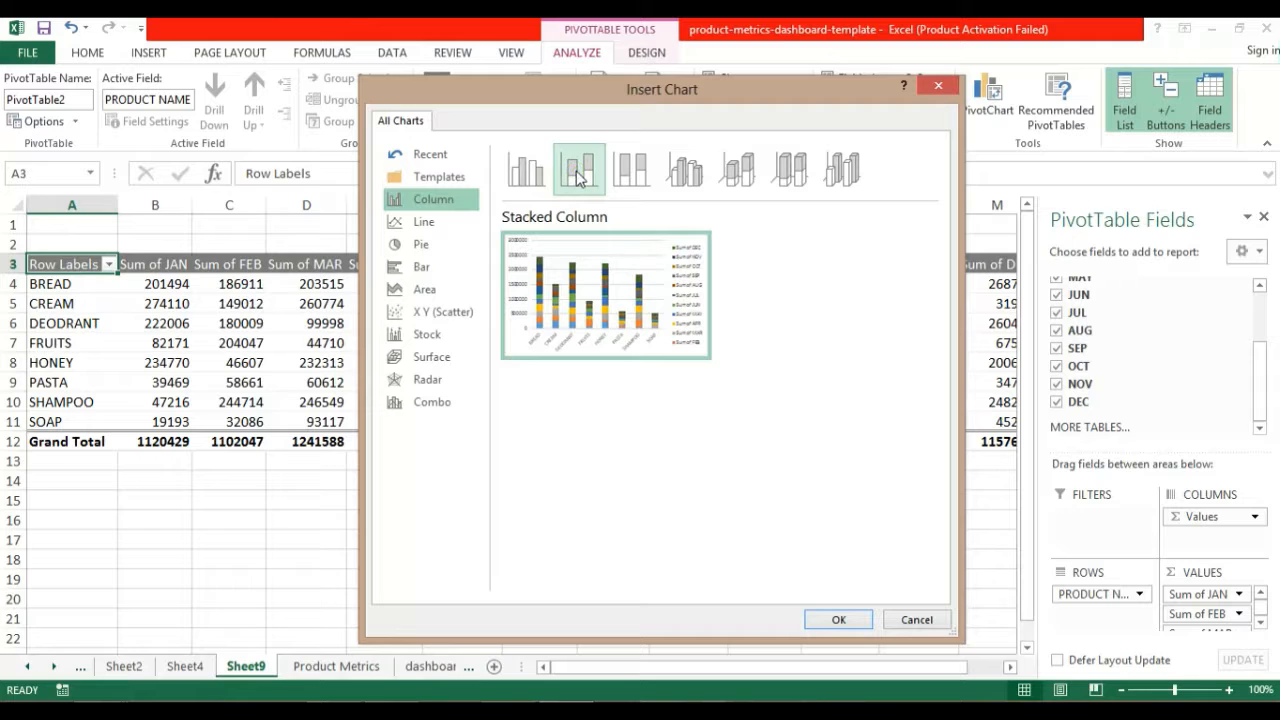
left_click(836, 620)
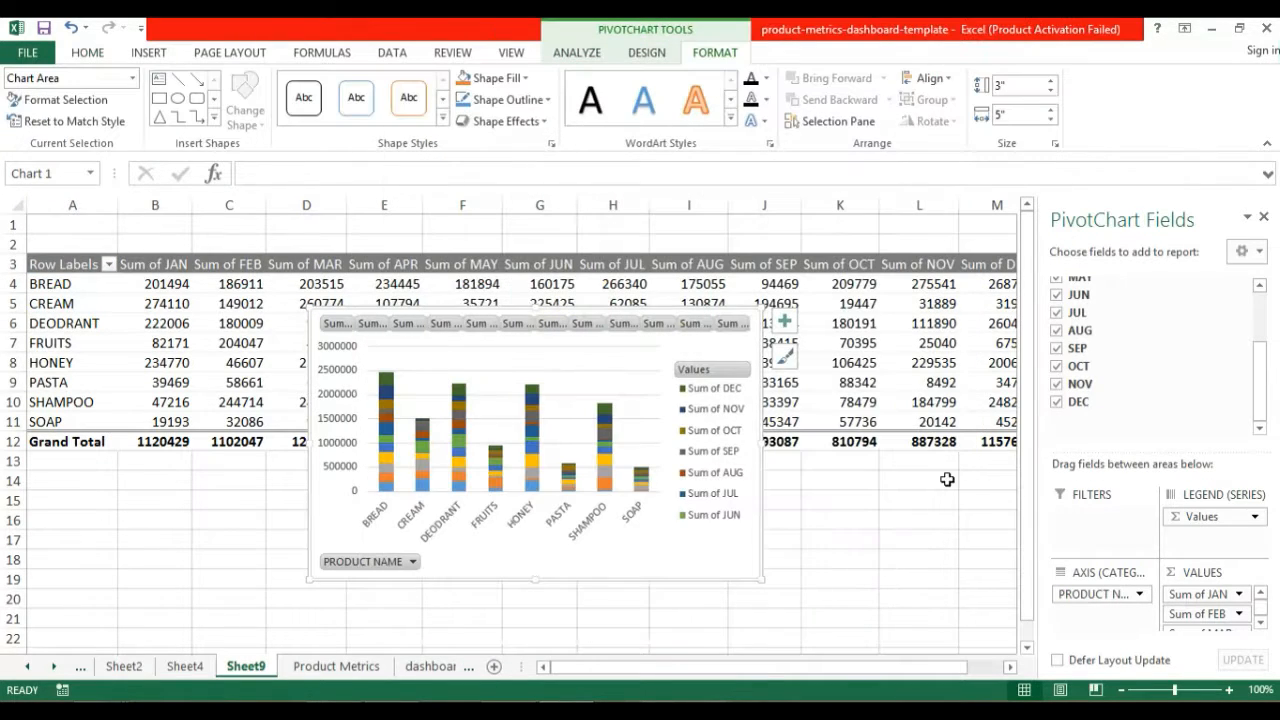
Enlarge the PivotChart from its lower-left corner to about 3.79" high and 6.79" wide
scroll(960, 432, "down", 1)
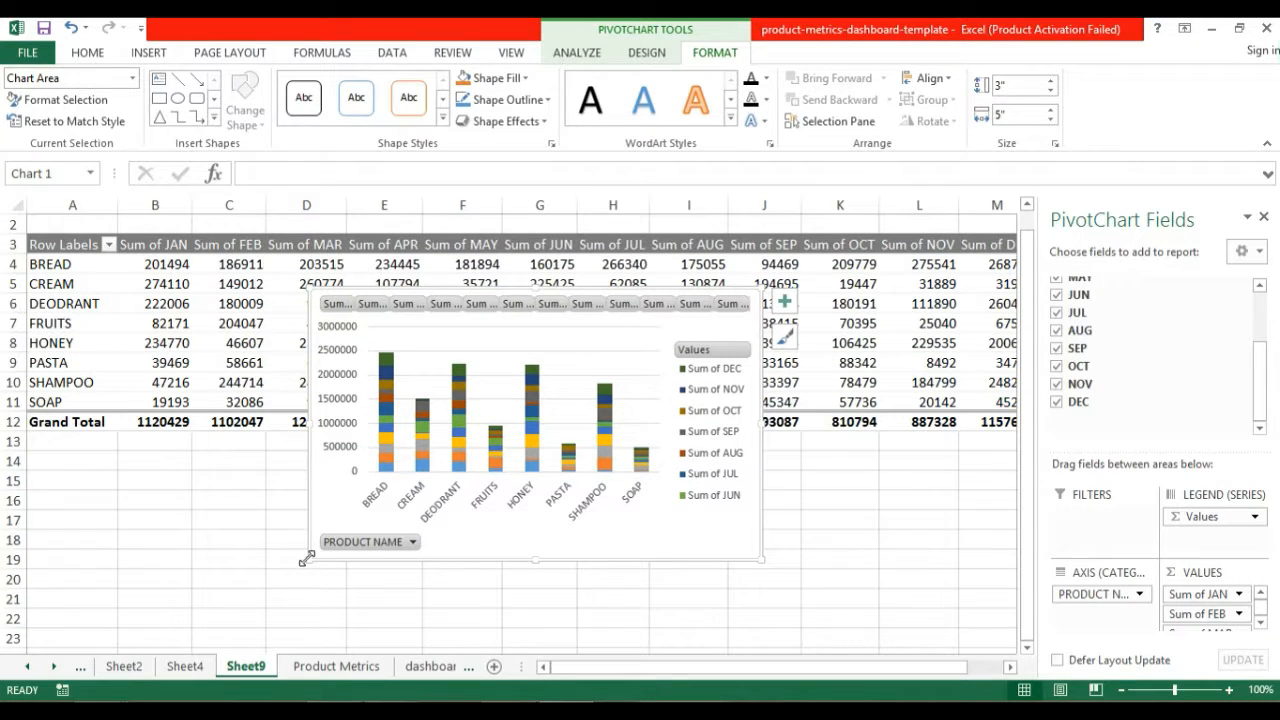
left_click_drag(306, 557, 160, 622)
scroll(456, 602, "down", 1)
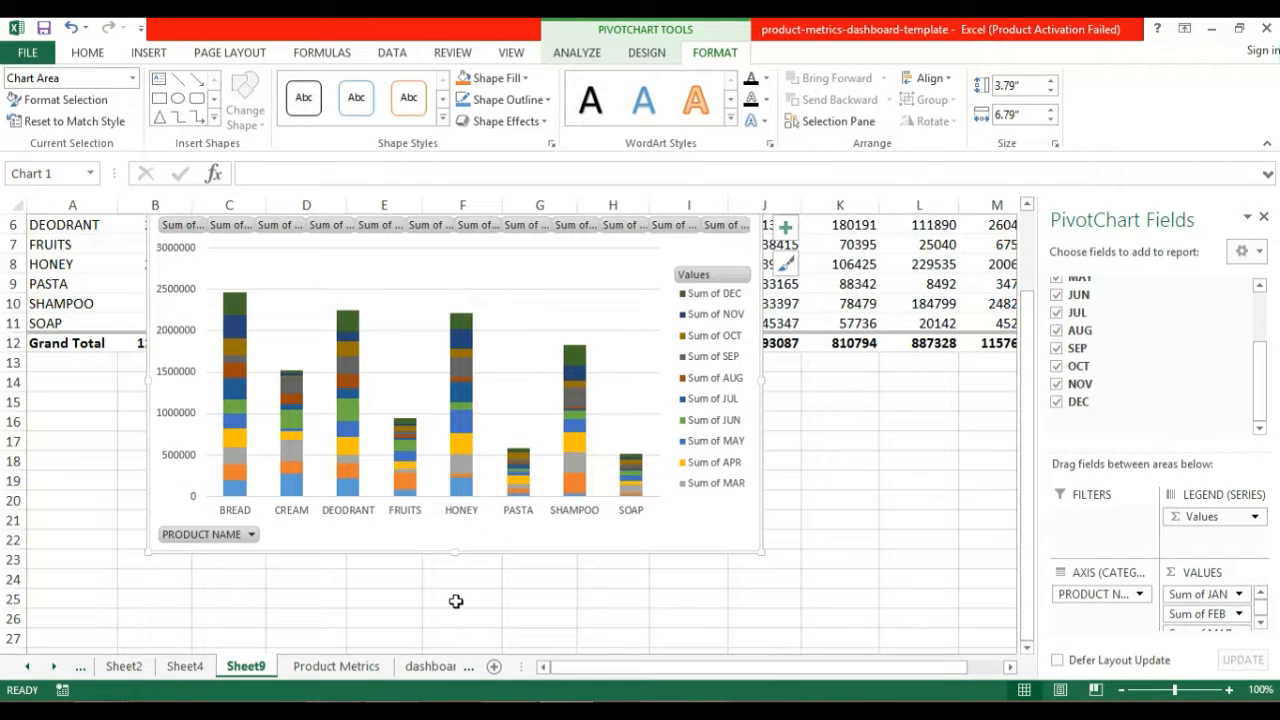
Hide all field buttons on the PivotChart and enlarge it to about 4.5" high and 7.84" wide
left_click(230, 535)
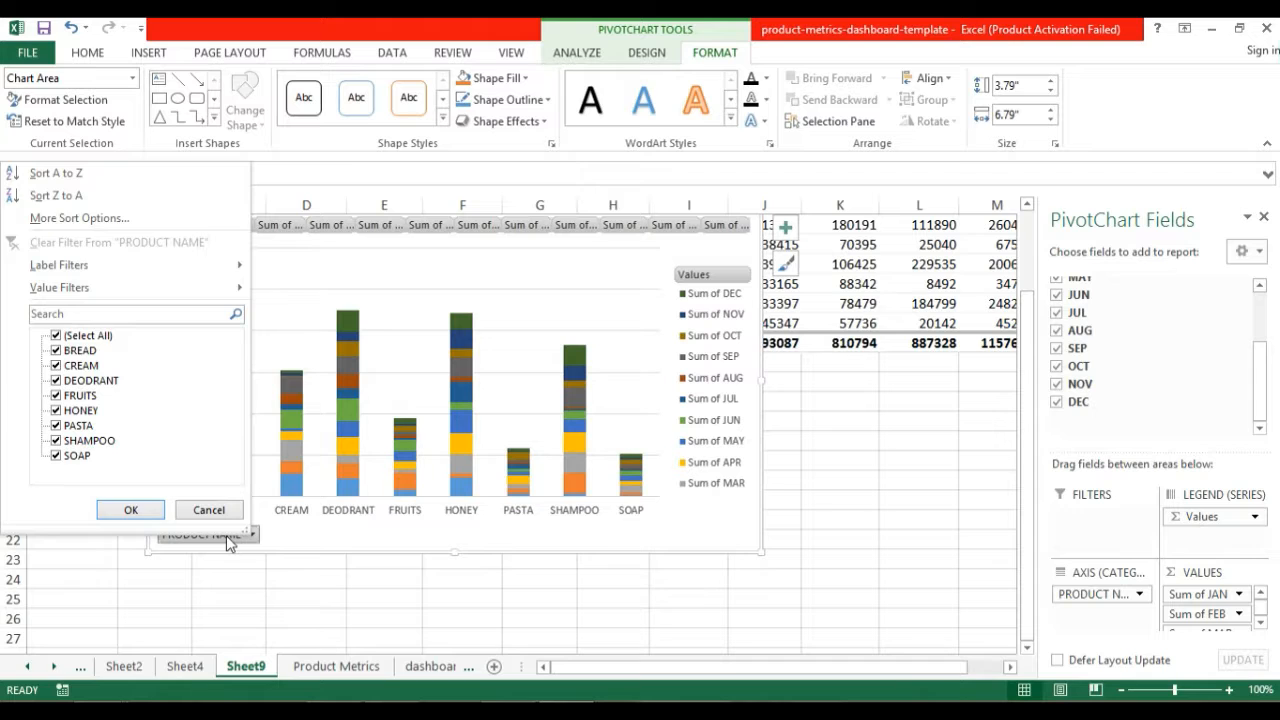
left_click(226, 535)
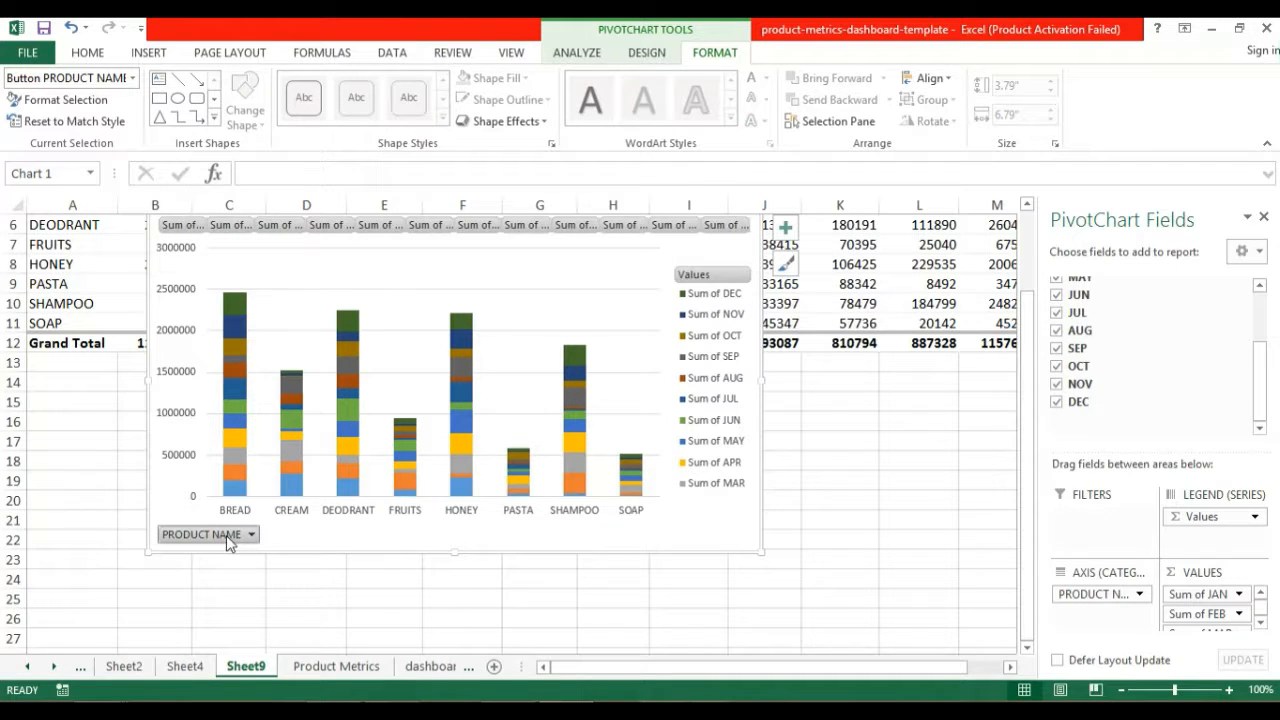
right_click(226, 535)
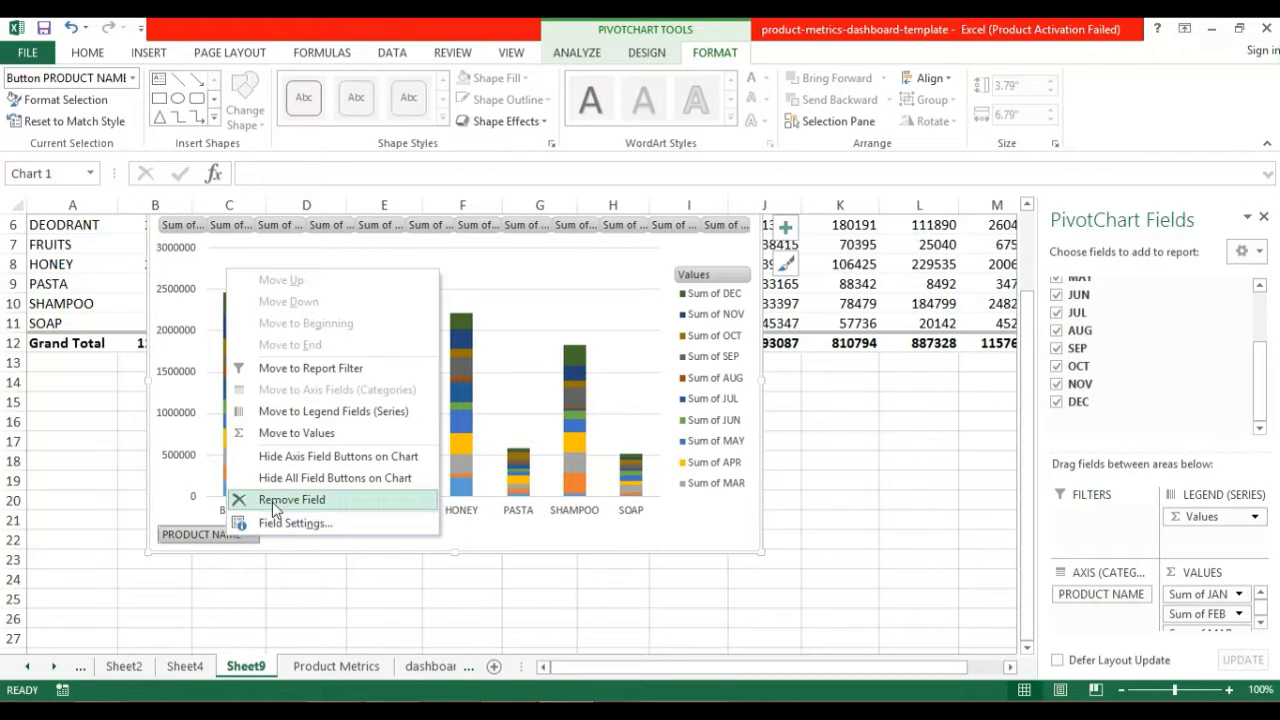
left_click(341, 479)
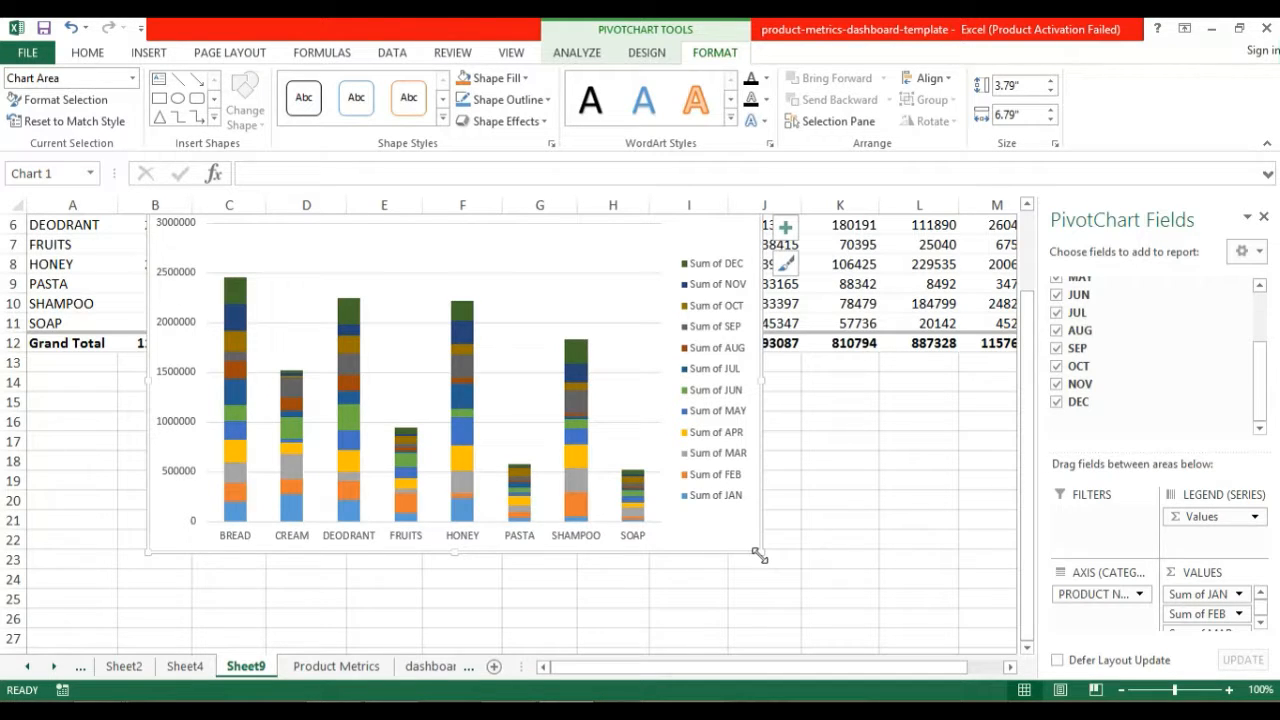
left_click_drag(760, 555, 852, 614)
left_click_drag(1027, 562, 1020, 480)
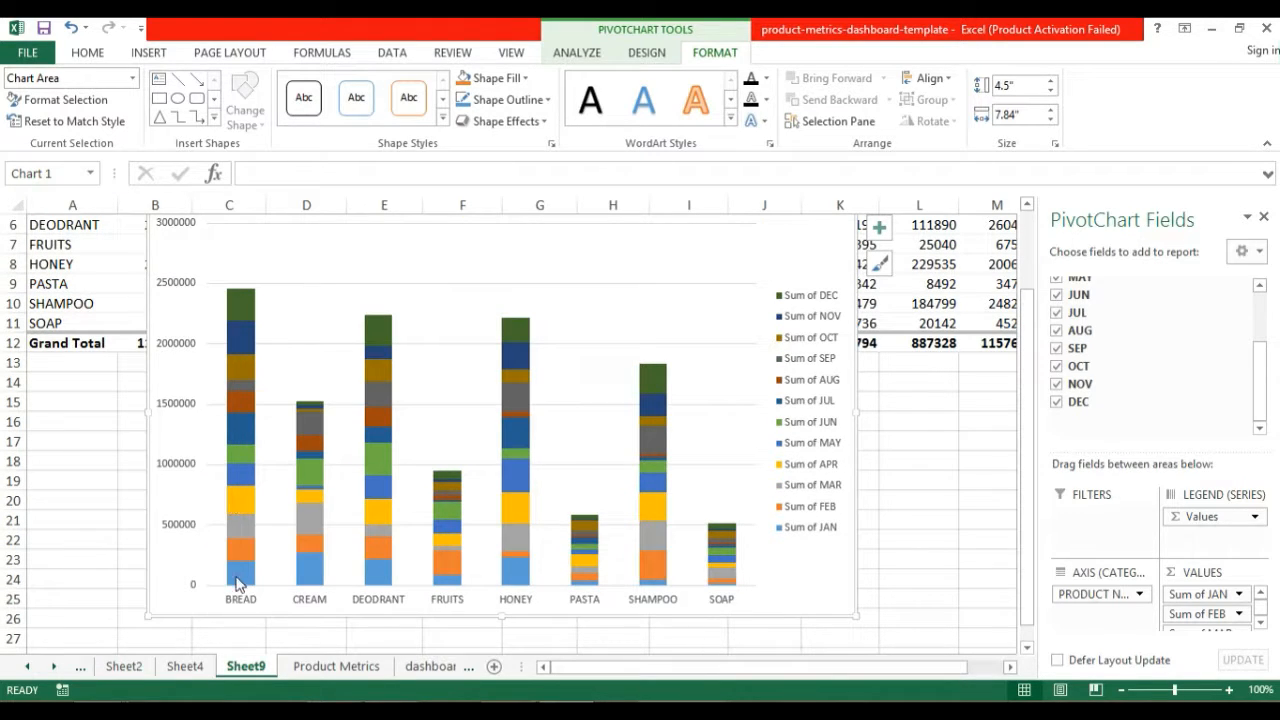
Switch rows and columns in the PivotChart's data source so months form the axis and products form the series
left_click(505, 244)
left_click(164, 245)
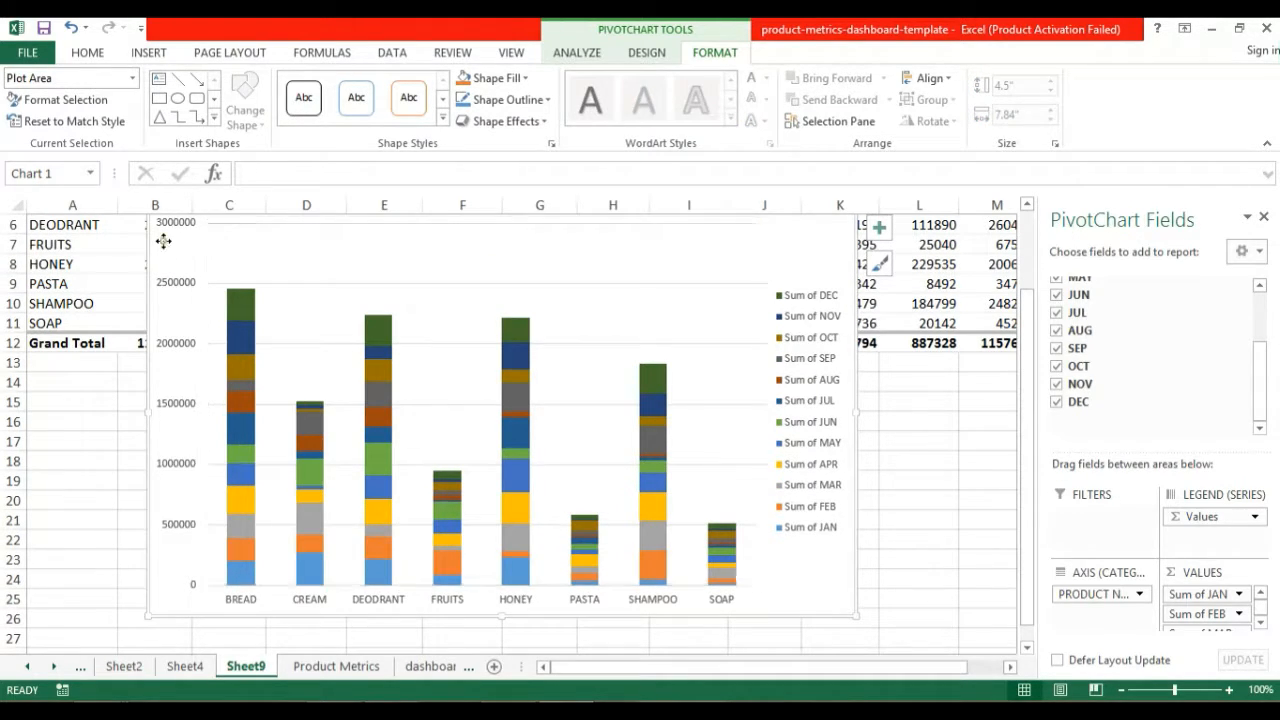
right_click(163, 241)
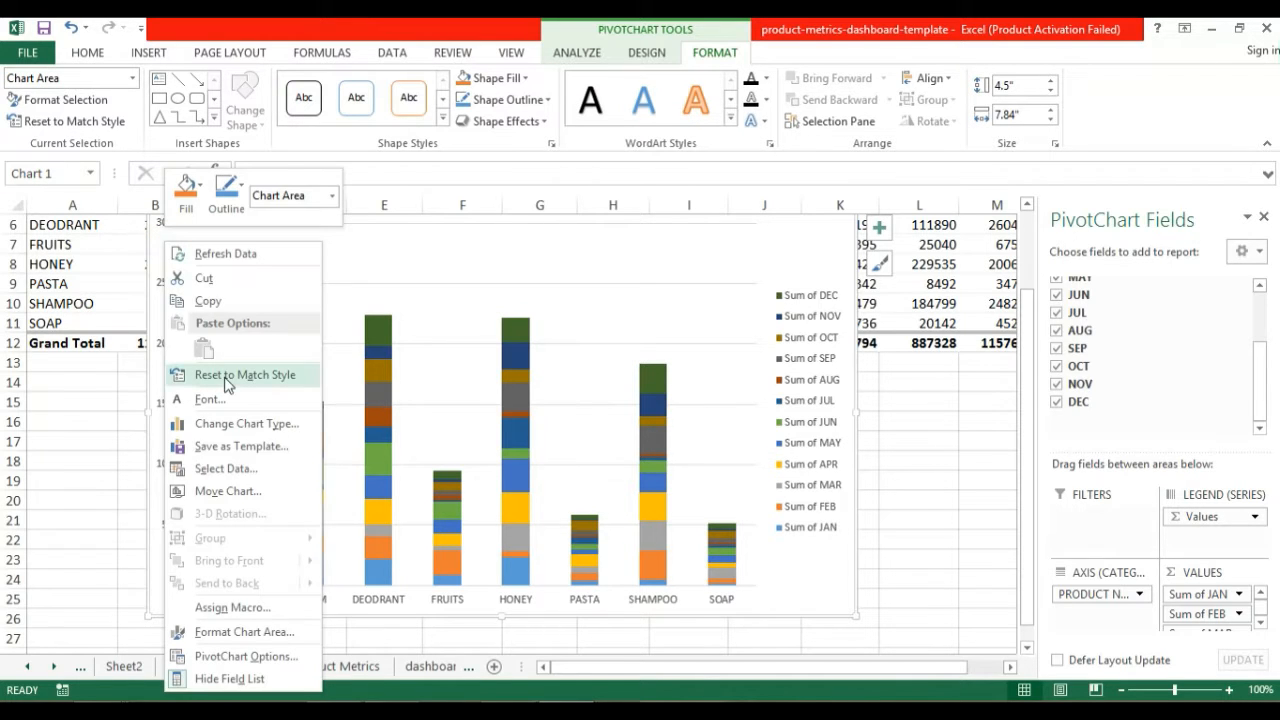
left_click(241, 468)
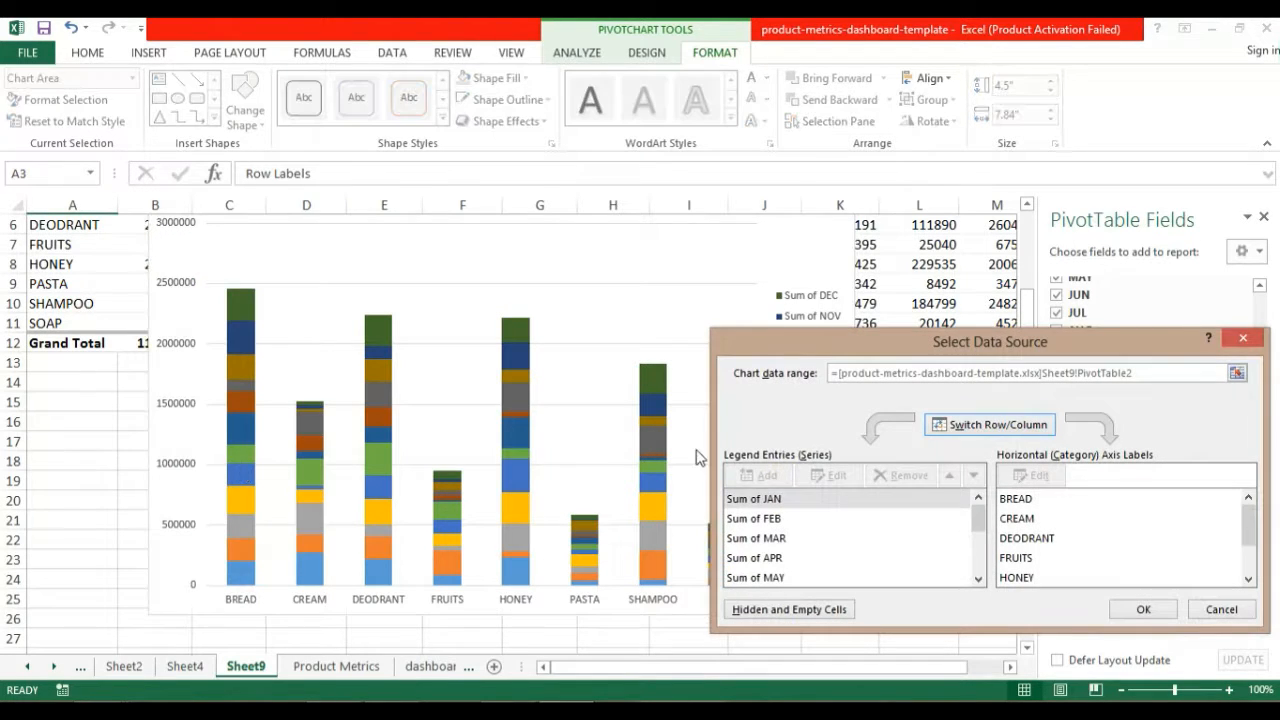
left_click_drag(887, 347, 770, 312)
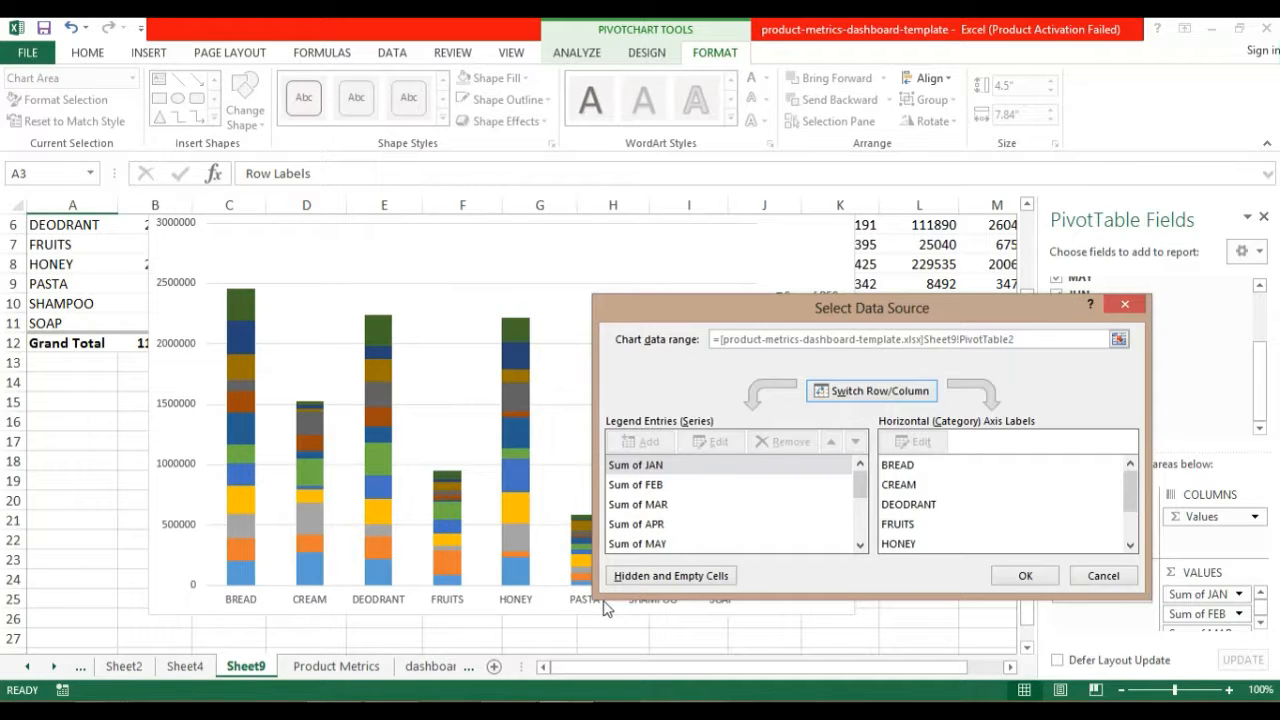
left_click(869, 393)
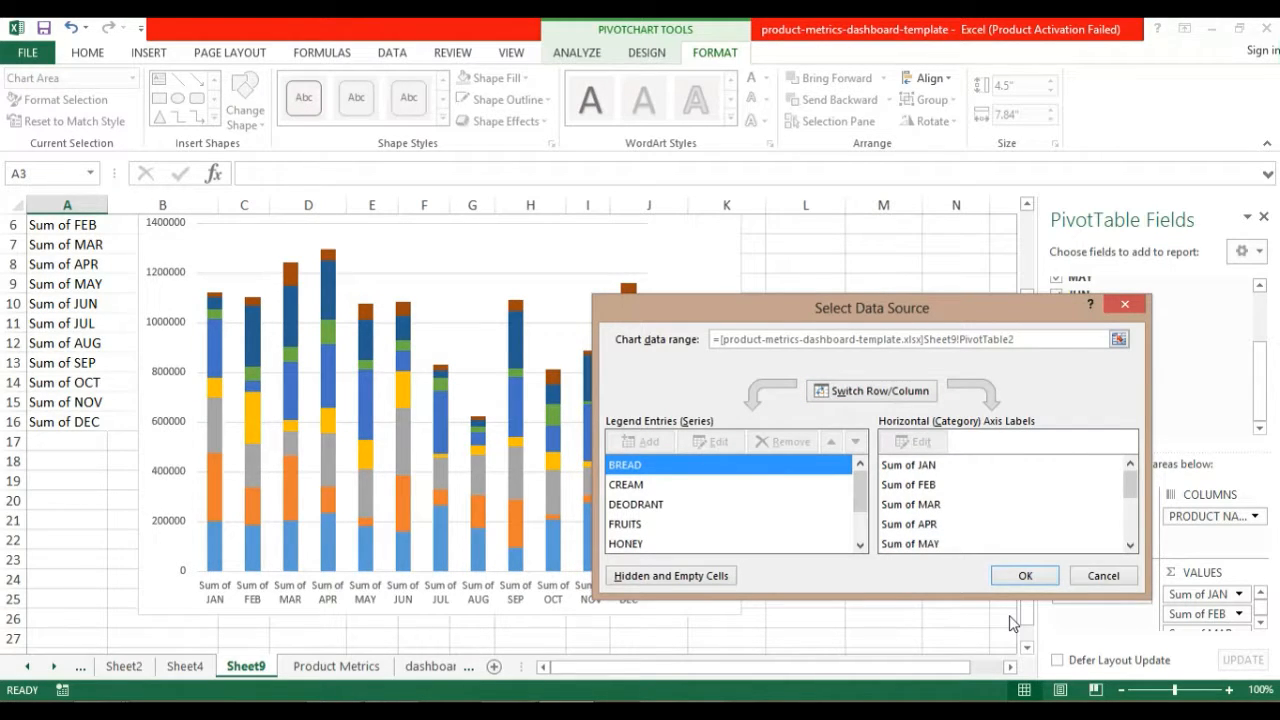
left_click(1018, 577)
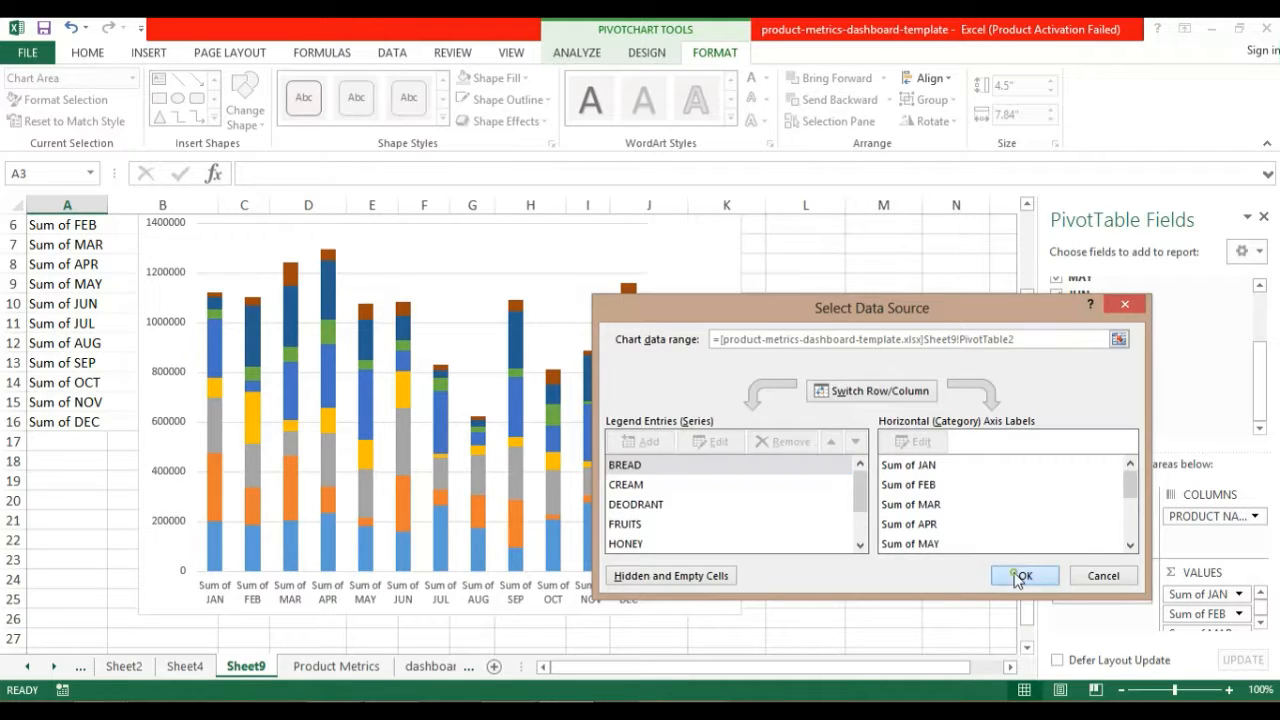
Move the stacked column PivotChart slightly upward on the pivot worksheet
left_click_drag(391, 301, 383, 276)
left_click_drag(1029, 363, 1057, 633)
left_click(1030, 648)
left_click(1030, 648)
left_click(1030, 648)
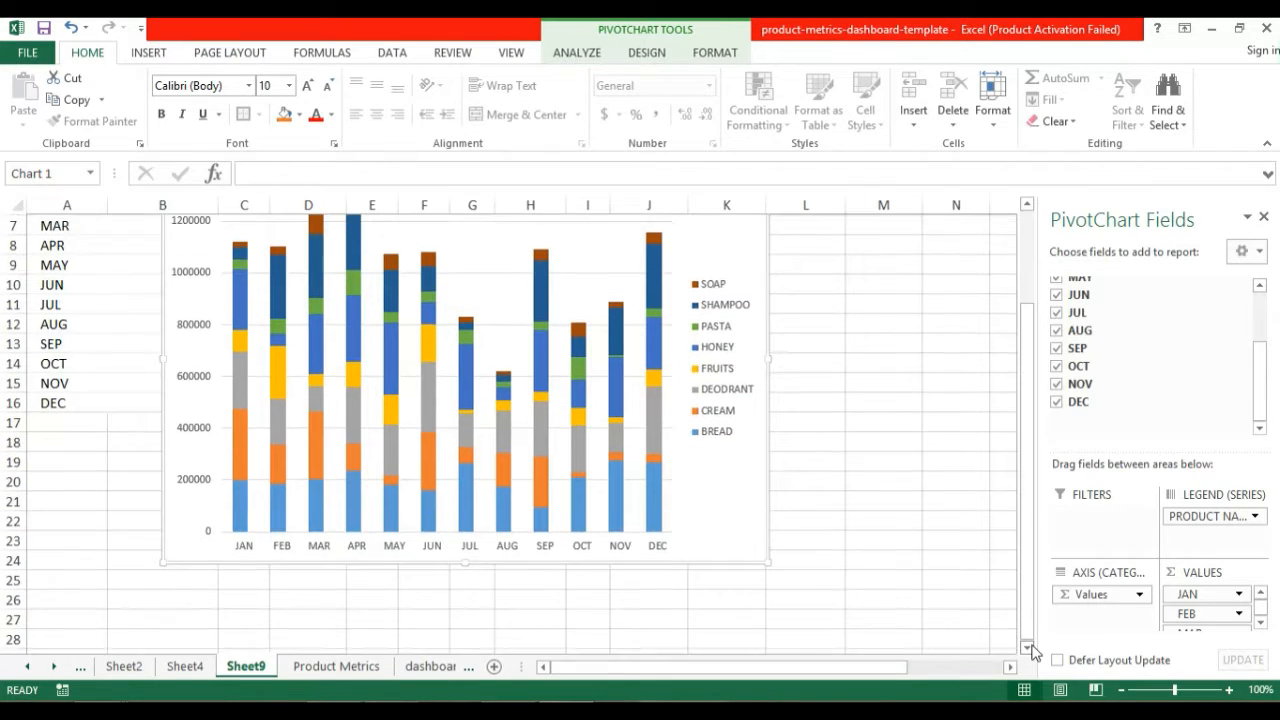
Set the PivotChart's legend position to Bottom and finish formatting the legend
left_click(1030, 648)
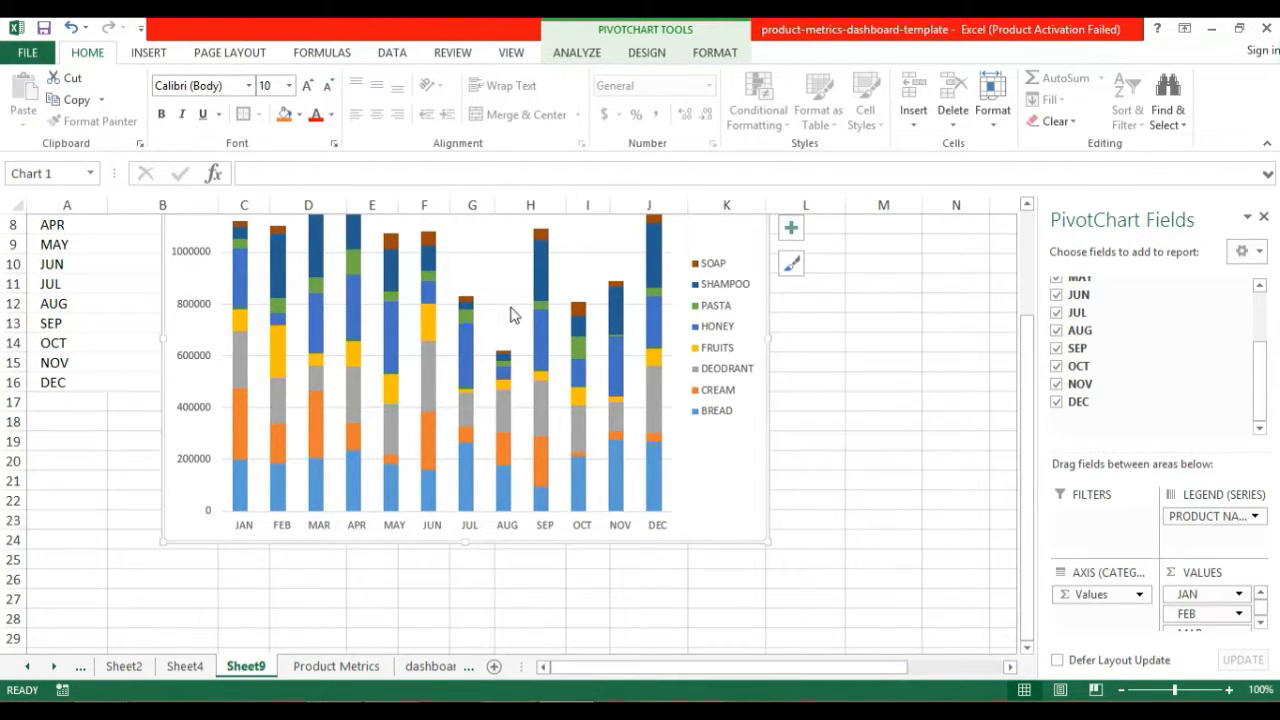
left_click(726, 339)
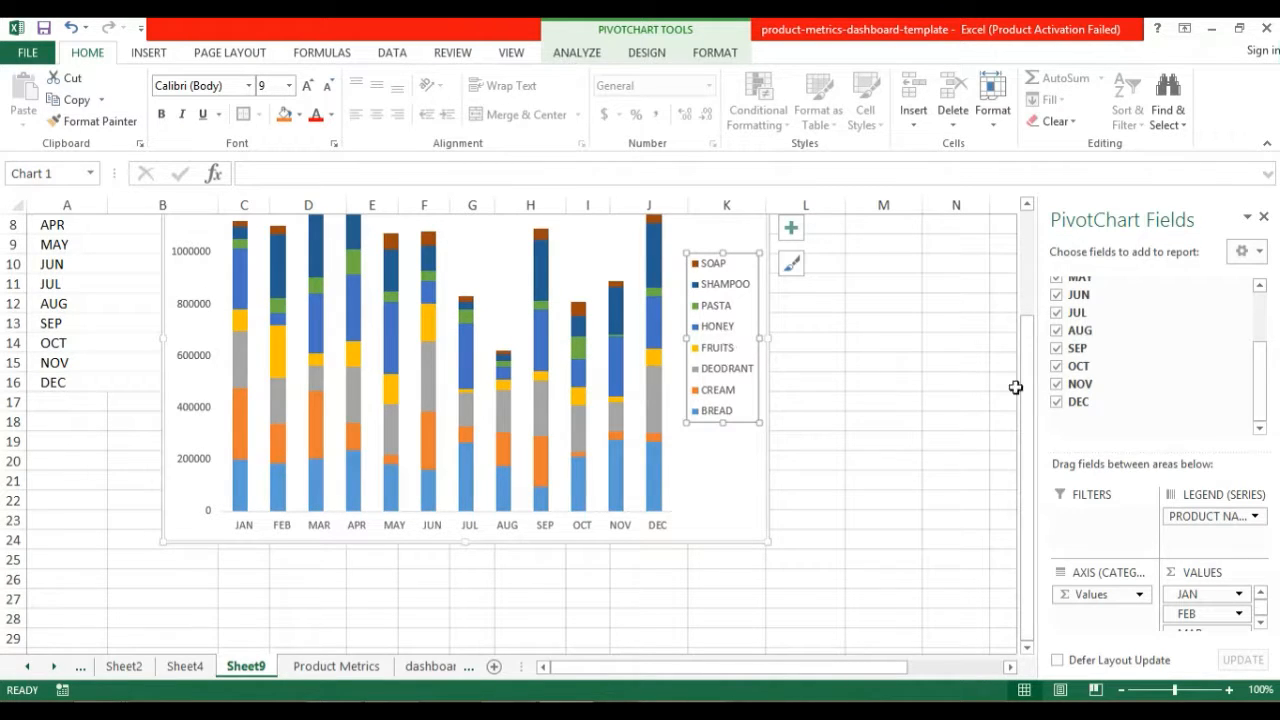
left_click_drag(1028, 396, 1033, 370)
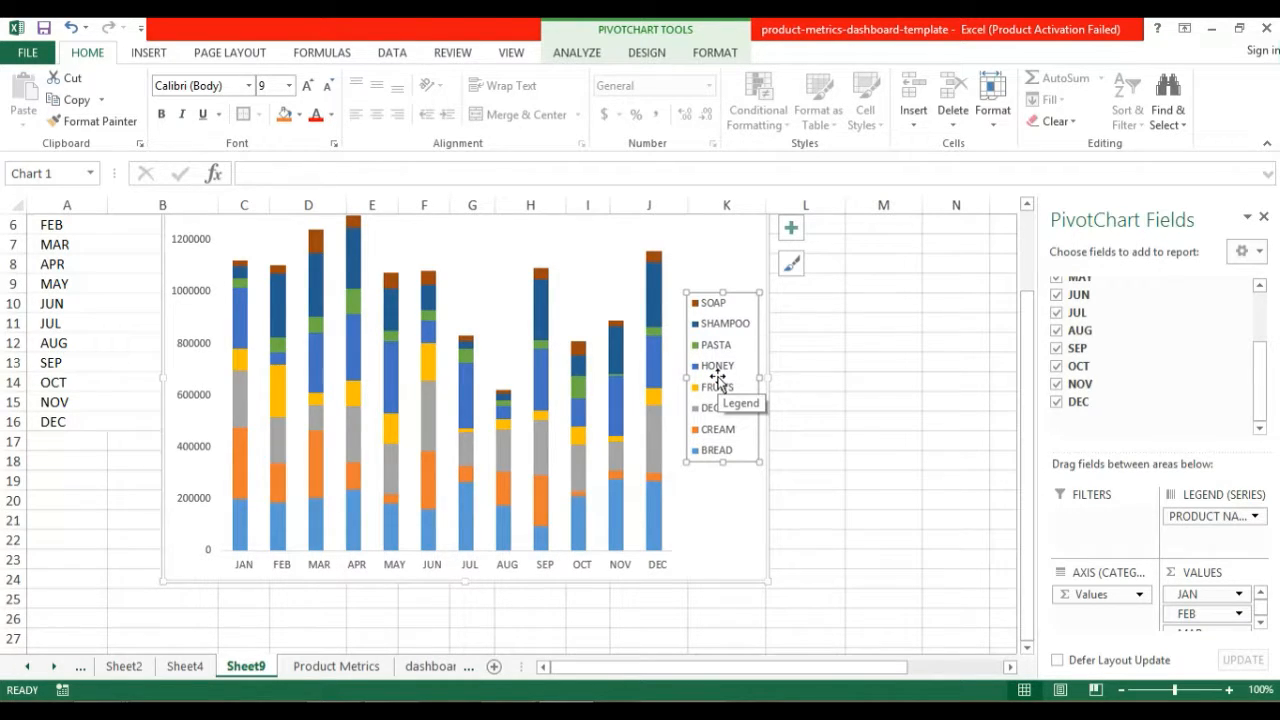
right_click(718, 382)
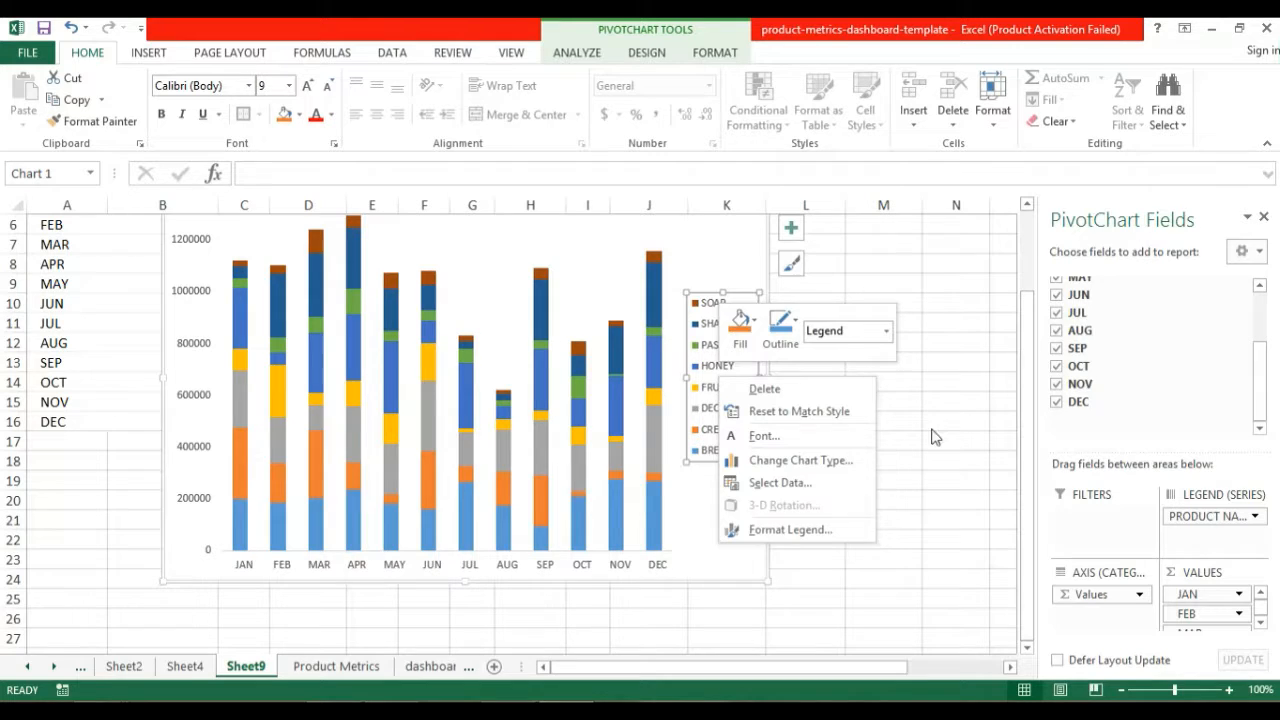
right_click(737, 412)
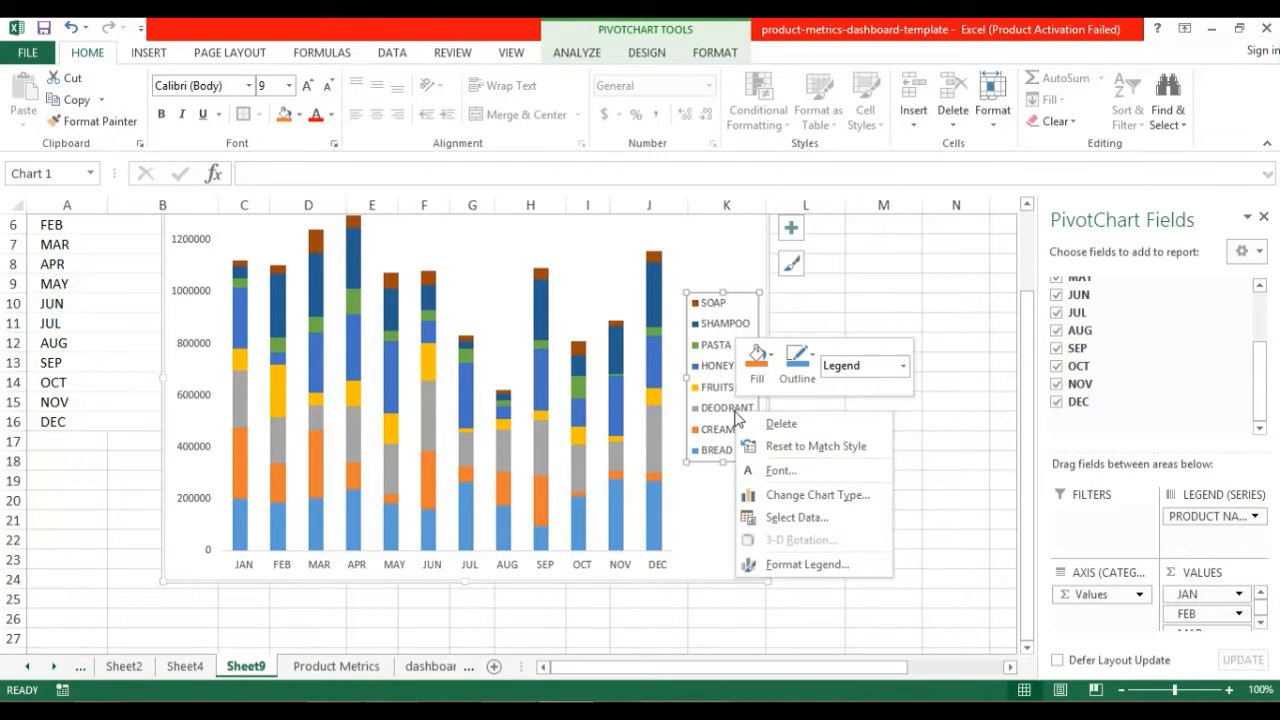
left_click(800, 564)
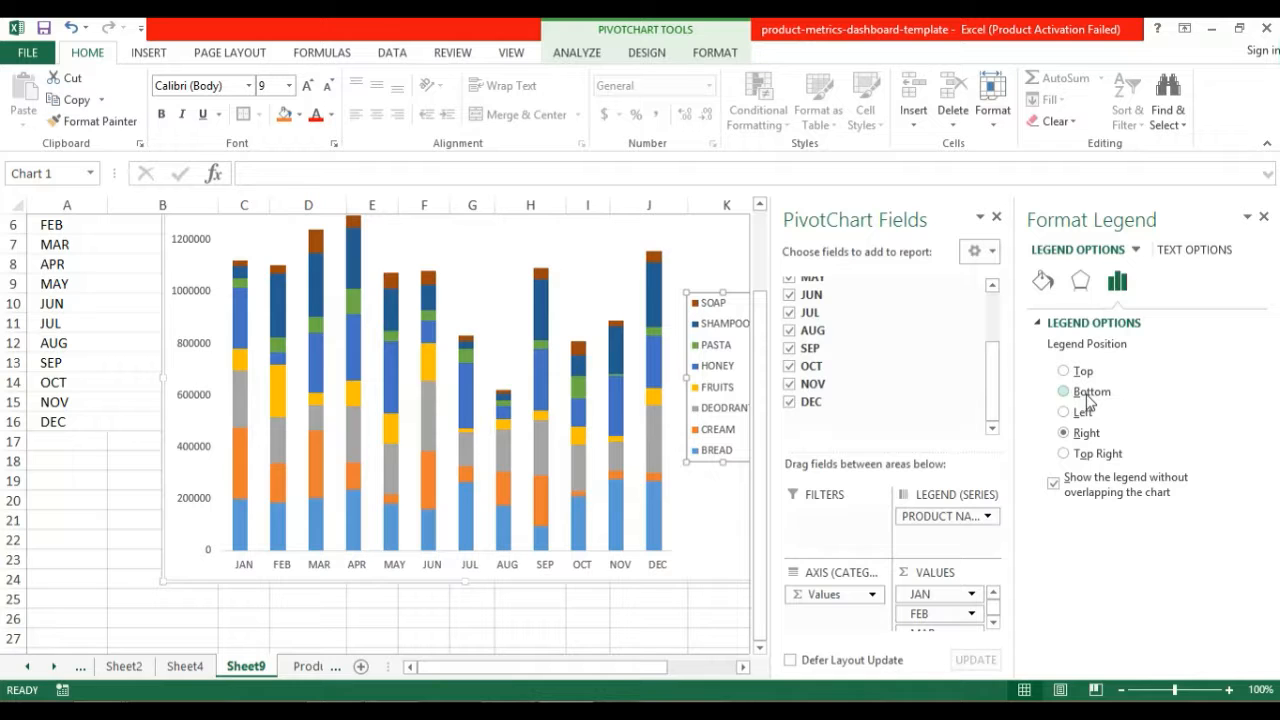
left_click(1085, 399)
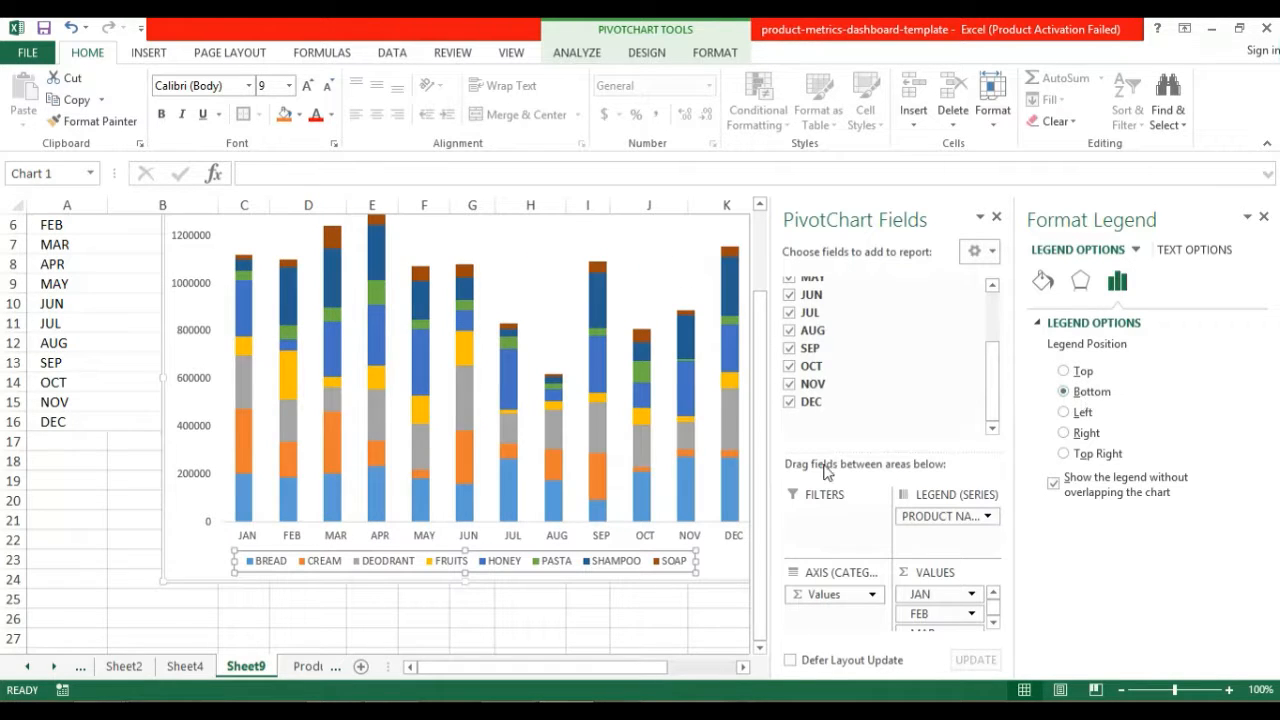
left_click(569, 603)
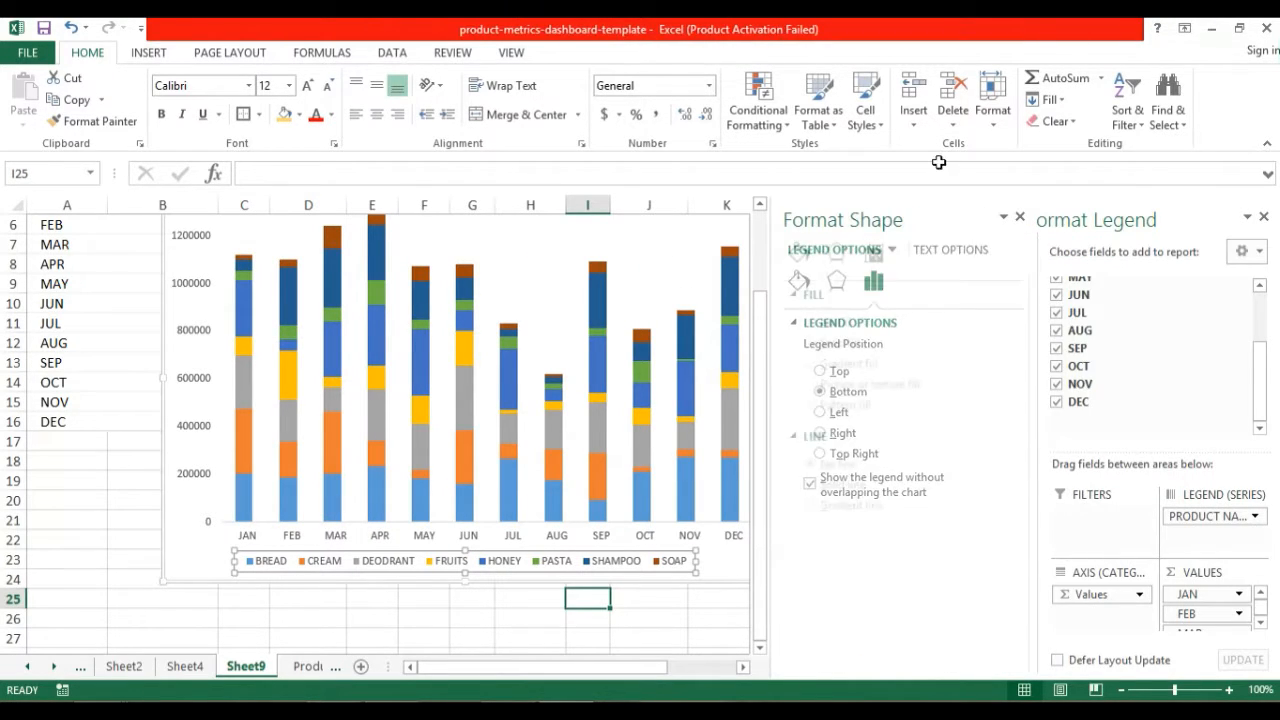
left_click(866, 346)
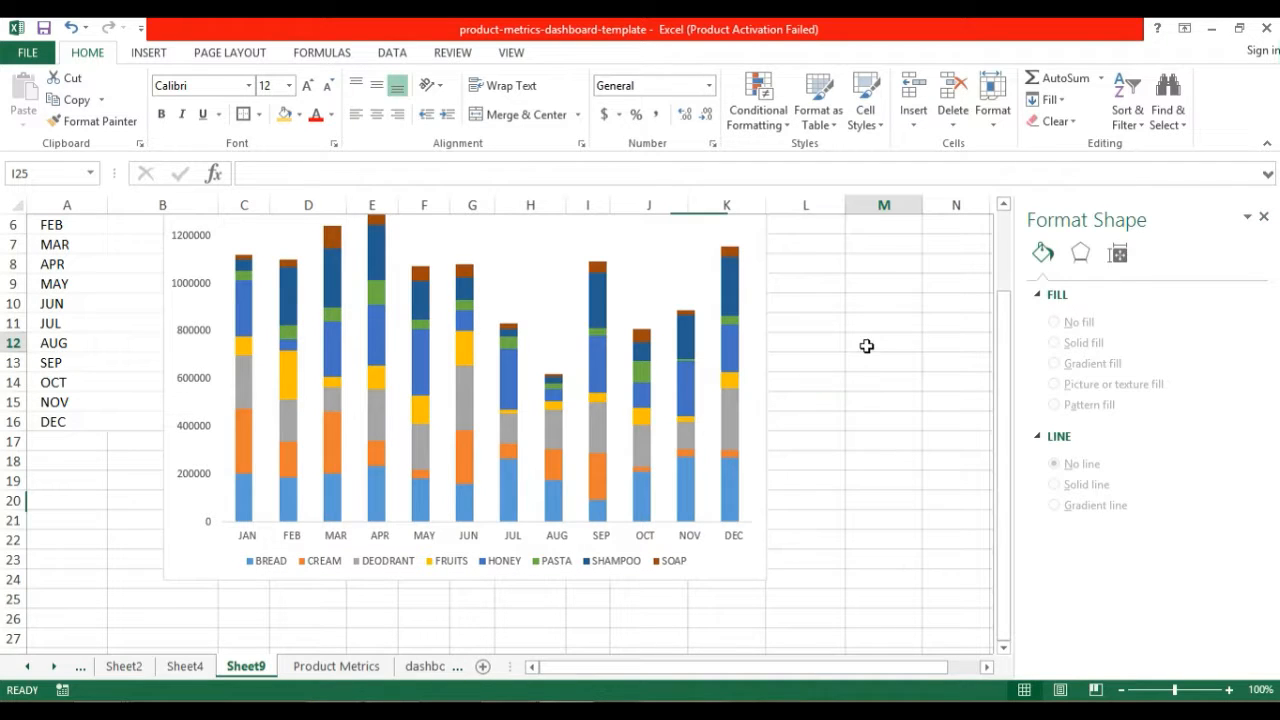
Copy the stacked column PivotChart to the dashboard sheet, filling columns A to R beneath the PRODUCT REVENUE ($) heading down to row 33
left_click_drag(1005, 477, 1006, 424)
left_click_drag(735, 242, 895, 245)
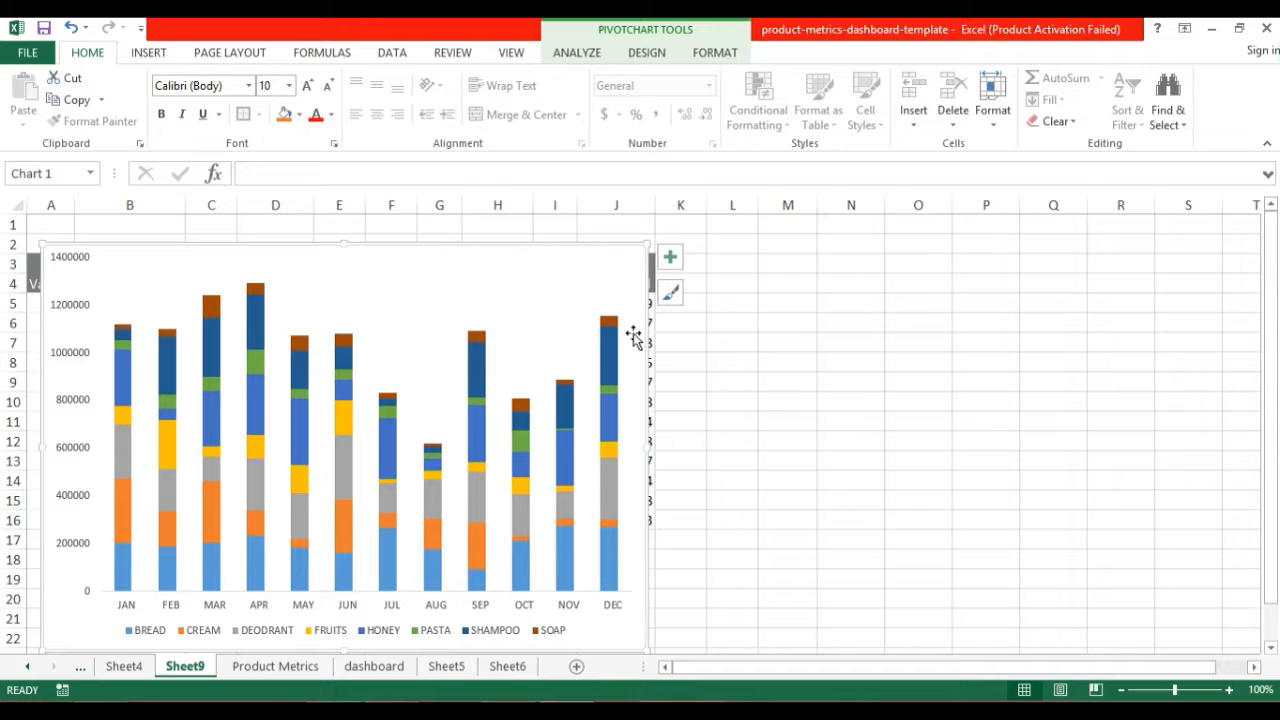
left_click(616, 257)
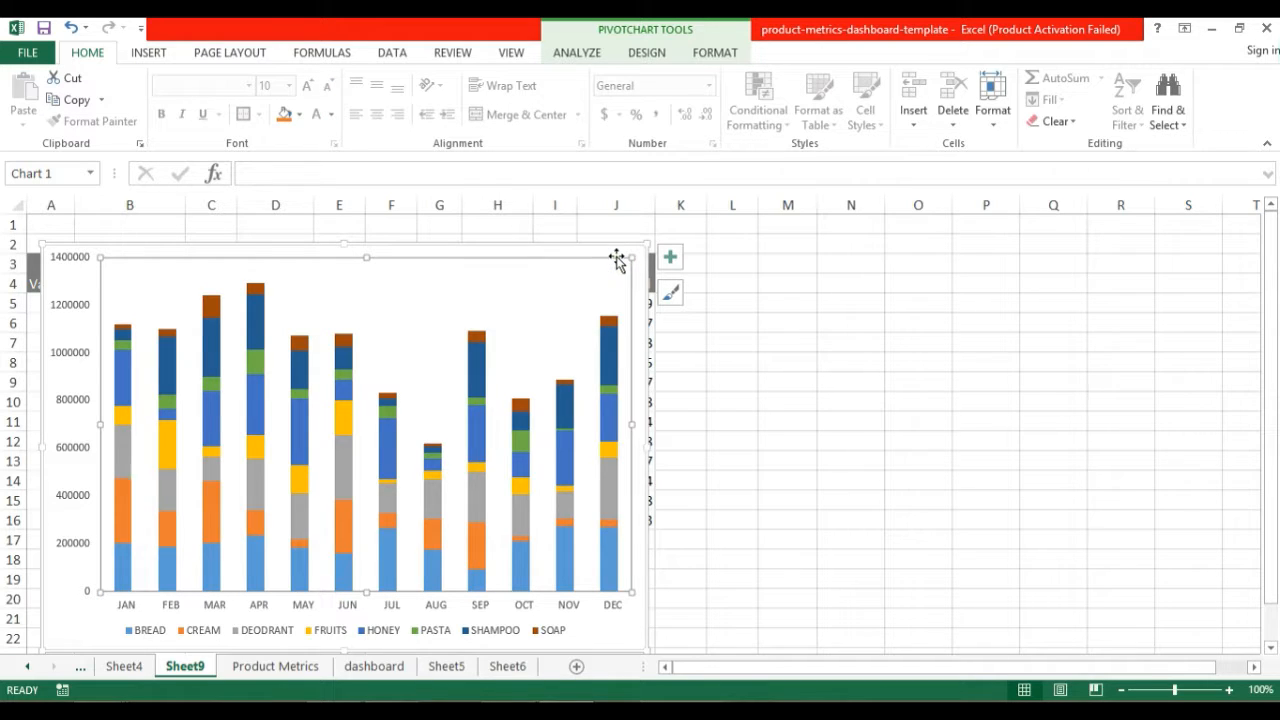
left_click(374, 666)
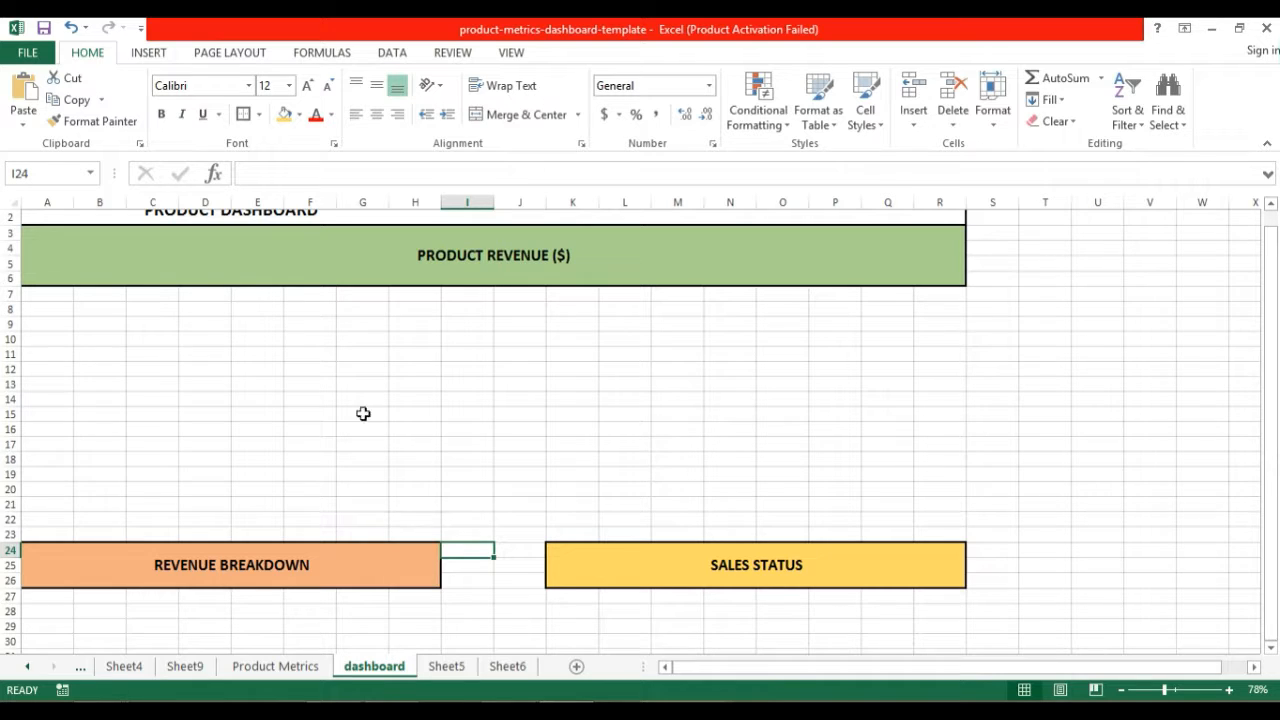
mouse_move(1277, 378)
left_mouse_down()
mouse_move(1272, 344)
mouse_move(1270, 355)
left_mouse_up()
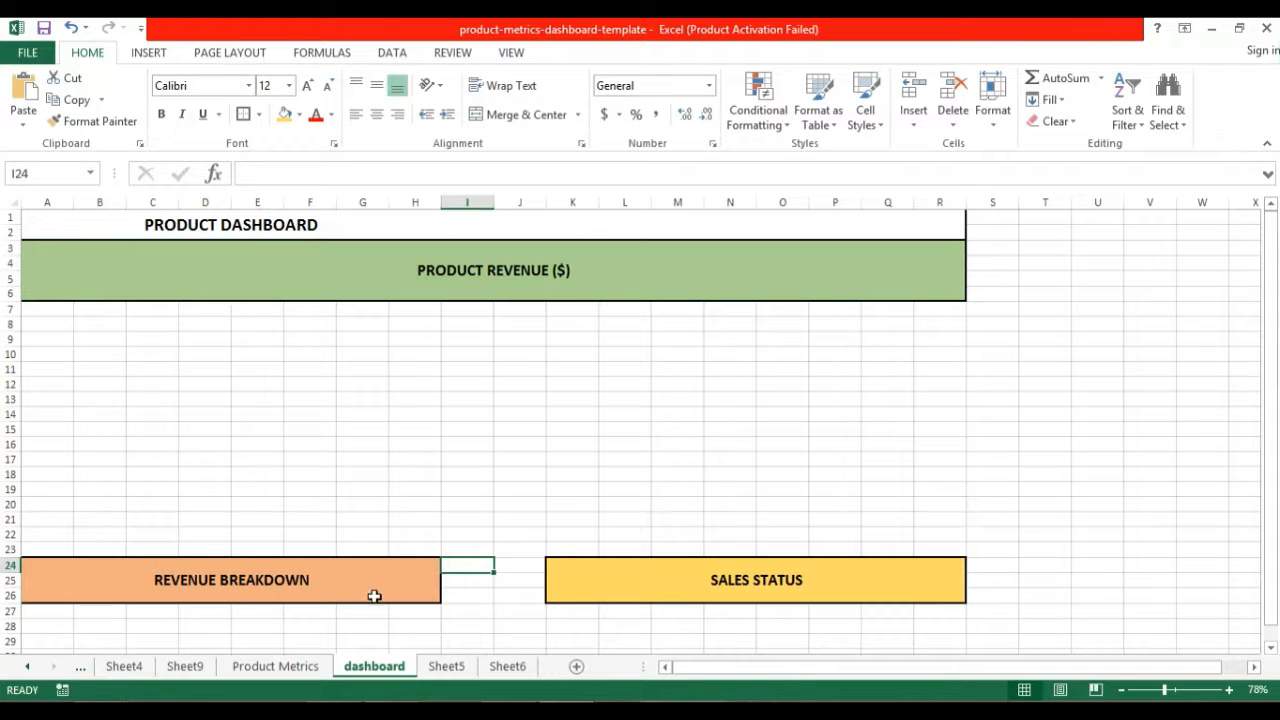
left_click(217, 402)
left_click(115, 379)
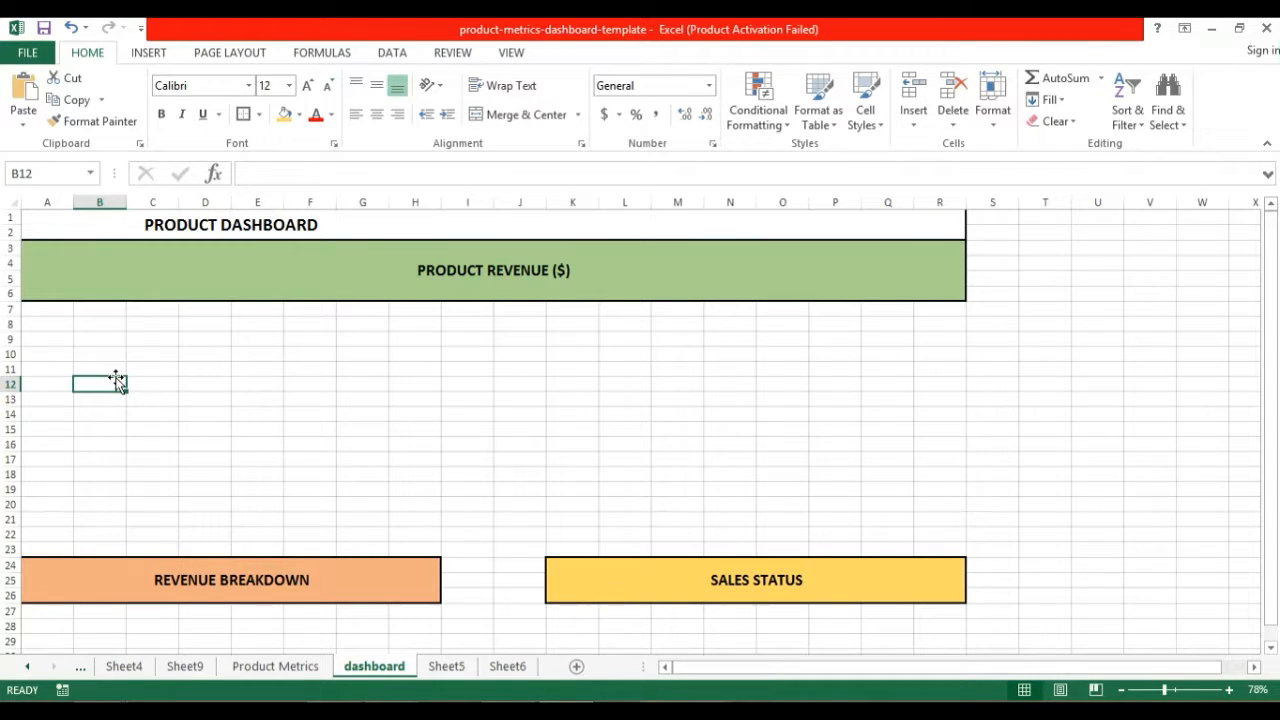
key("ctrl+v")
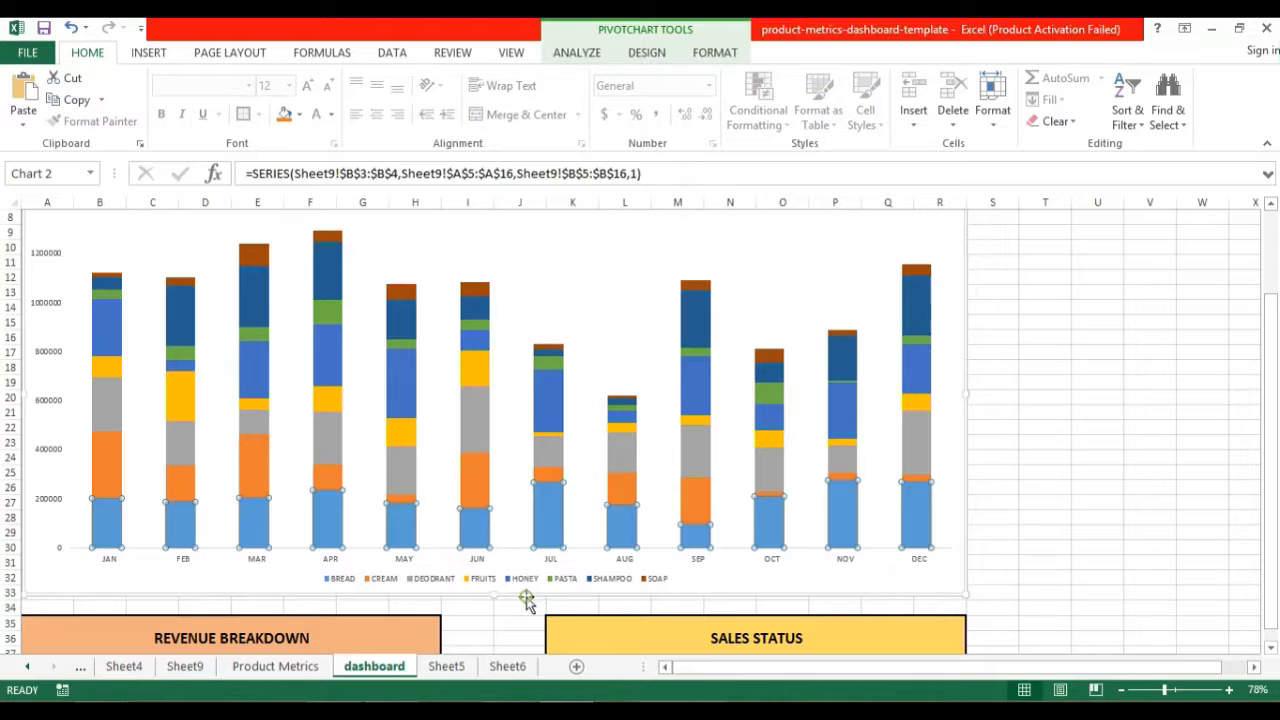
left_click(526, 598)
left_click(994, 503)
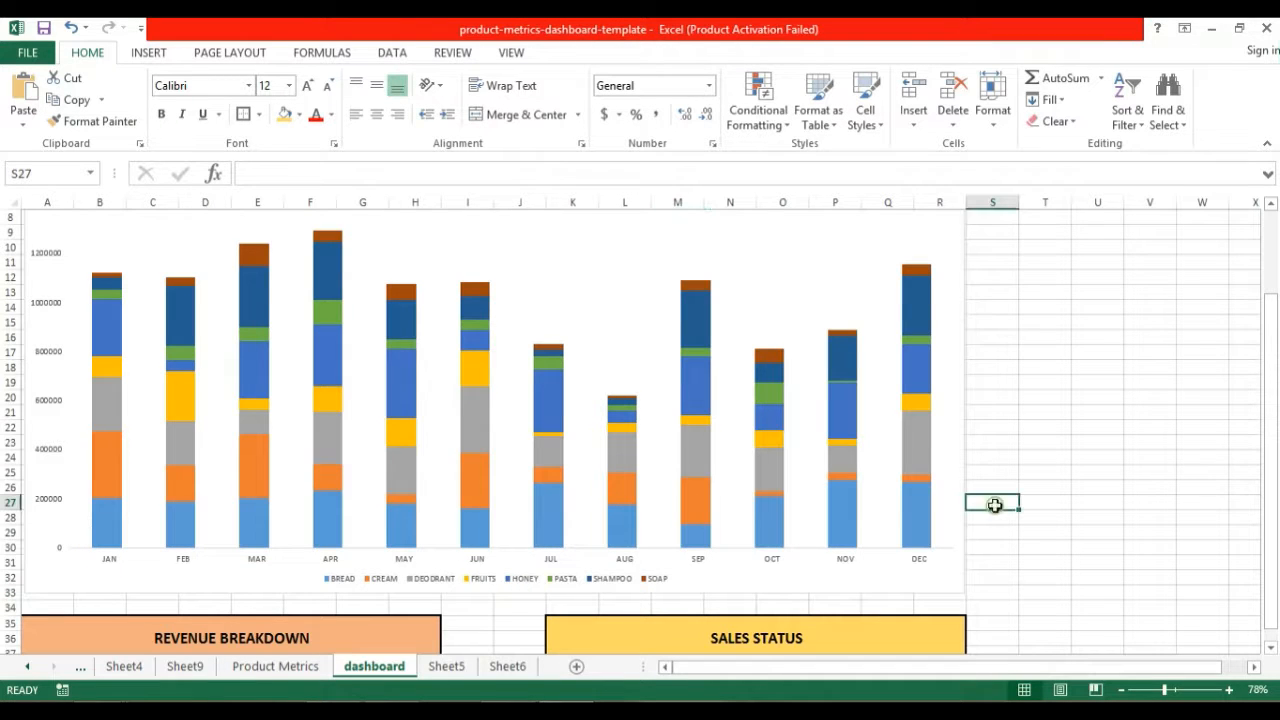
left_click_drag(1266, 405, 1269, 286)
left_click(1025, 328)
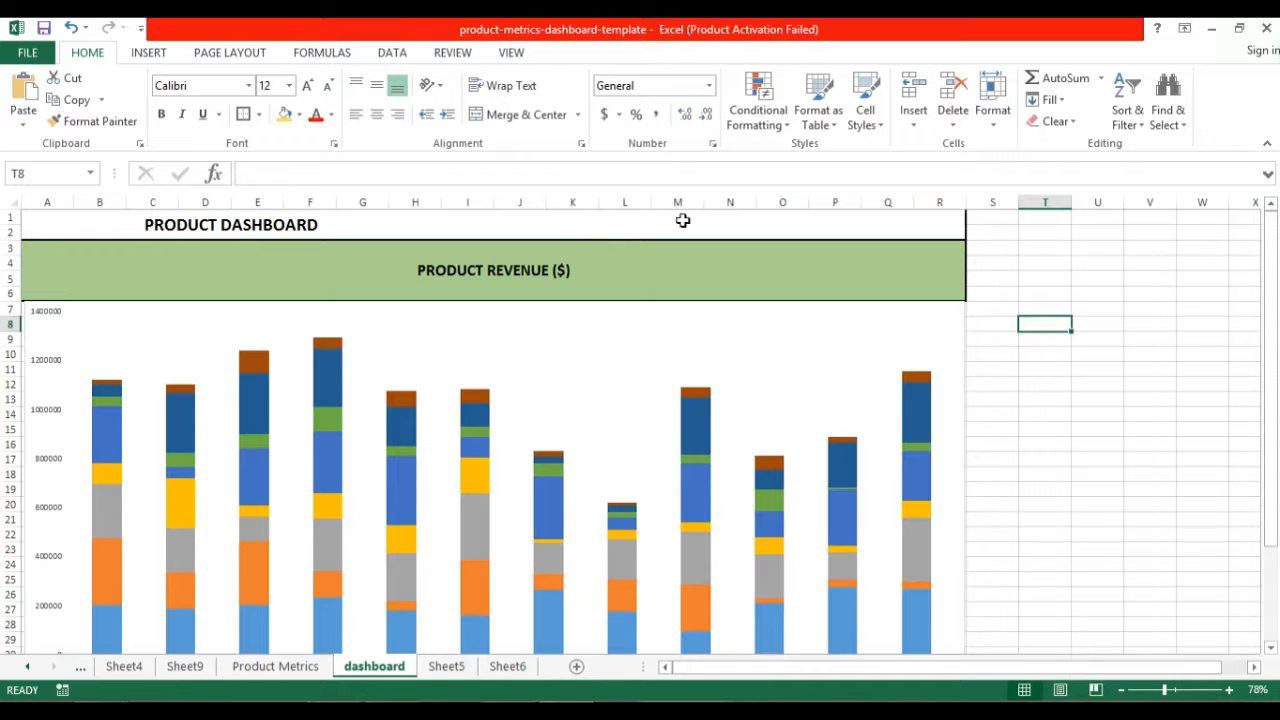
left_click_drag(1269, 367, 1269, 460)
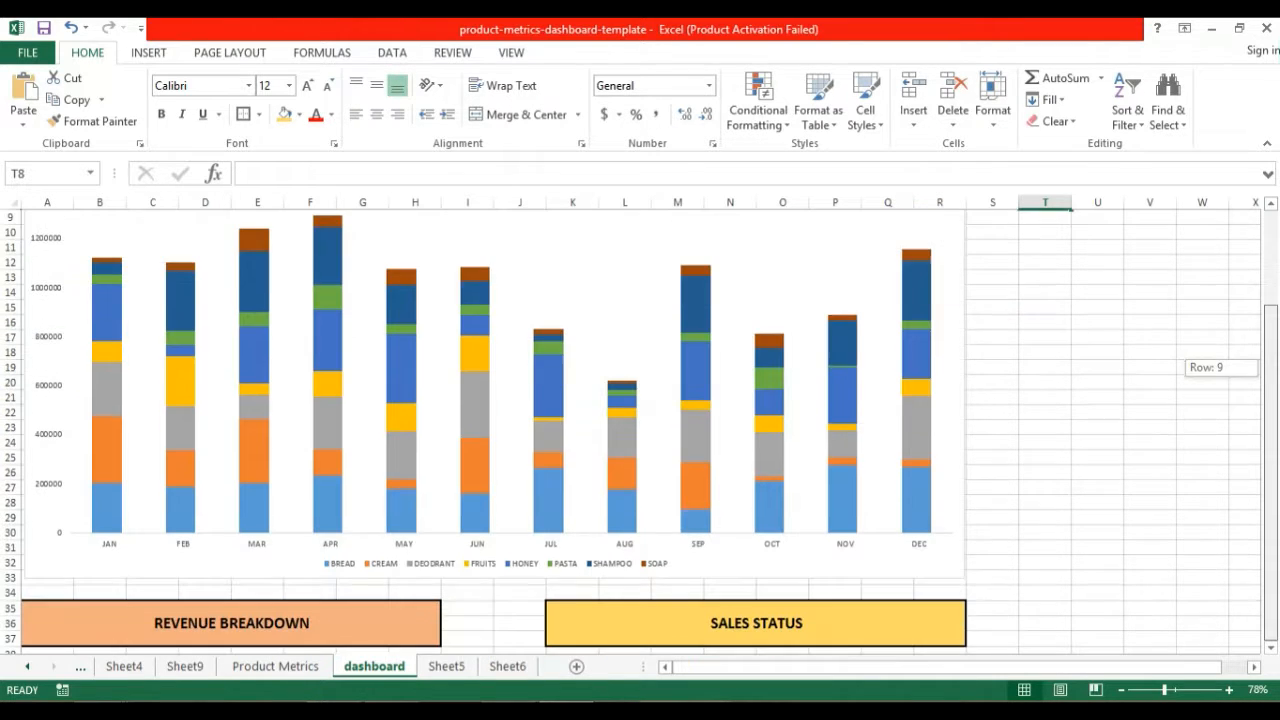
left_click_drag(1269, 367, 1269, 367)
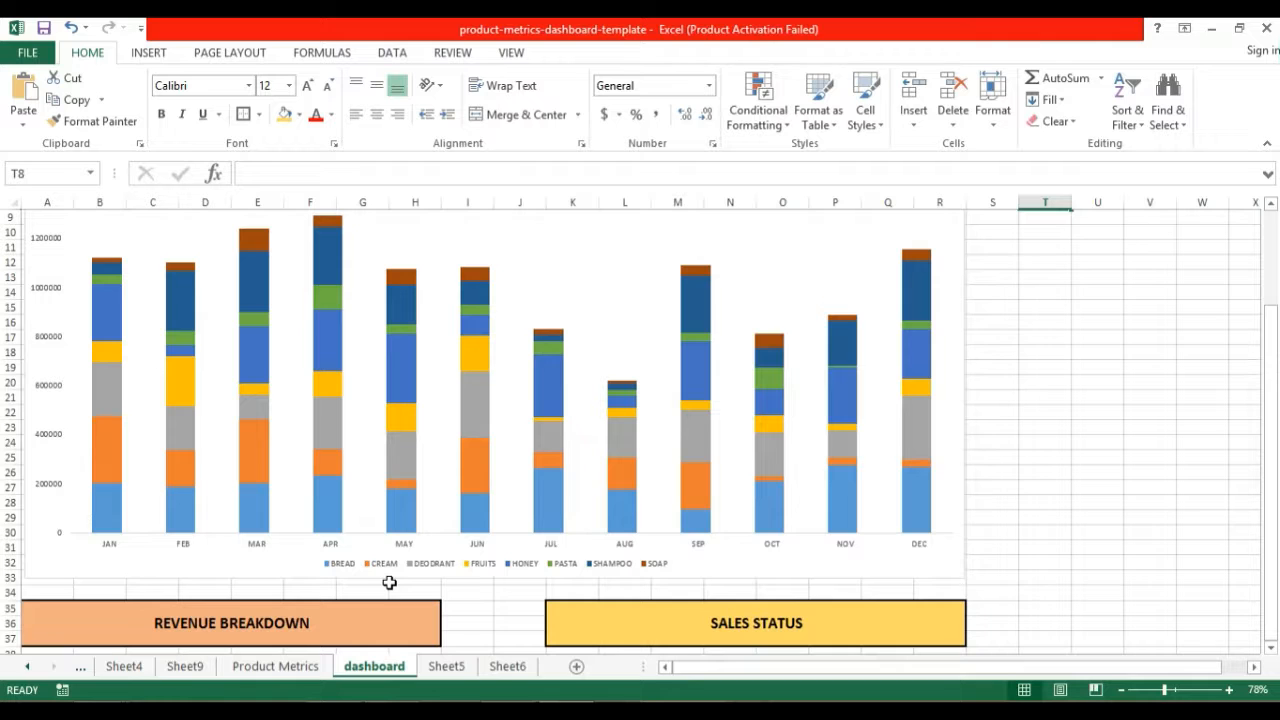
Insert a 2-D pie chart from the revenue breakdown range B15:I17 on the Product Metrics sheet, leaving out the ALL column
left_click(276, 668)
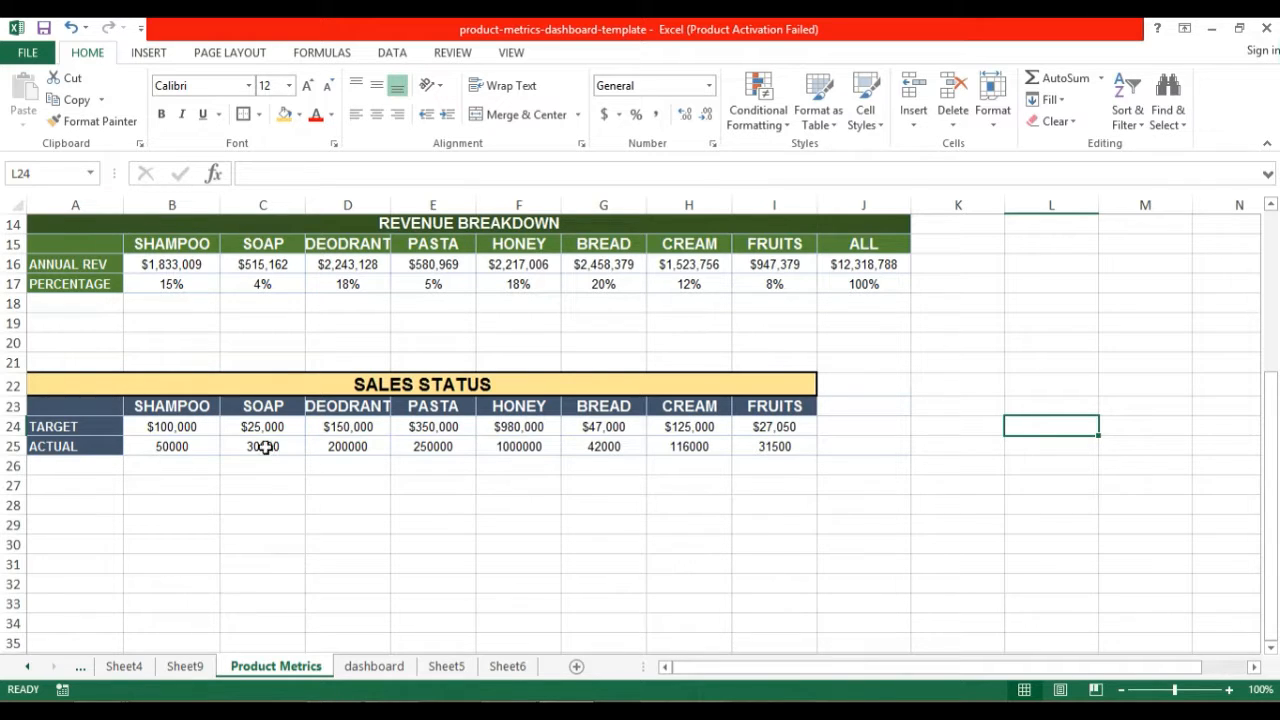
left_click(174, 242)
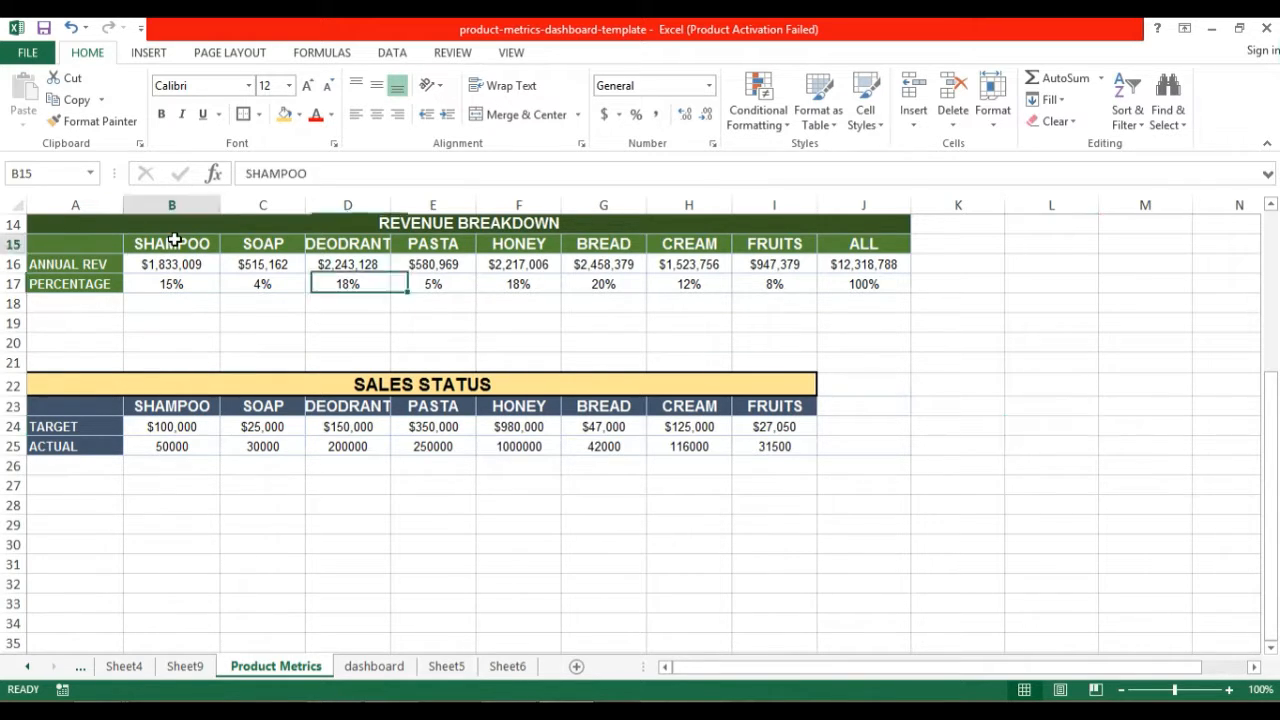
left_click_drag(174, 242, 760, 282)
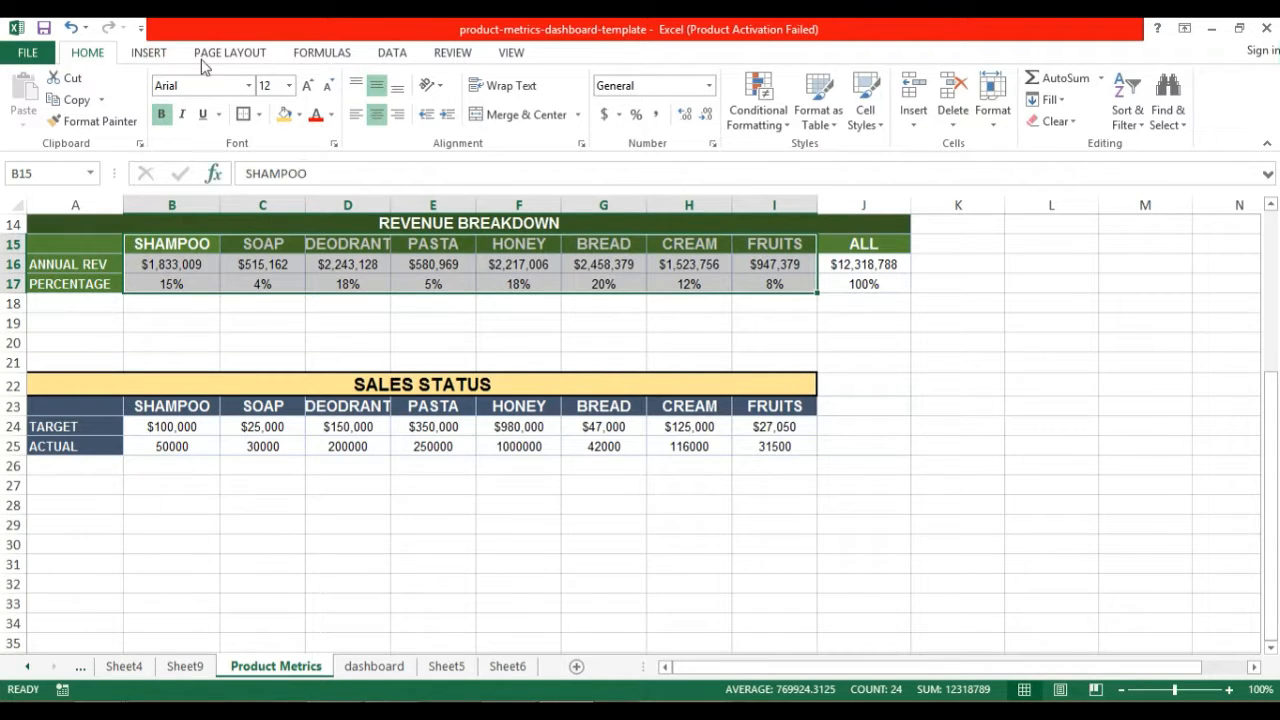
left_click(148, 54)
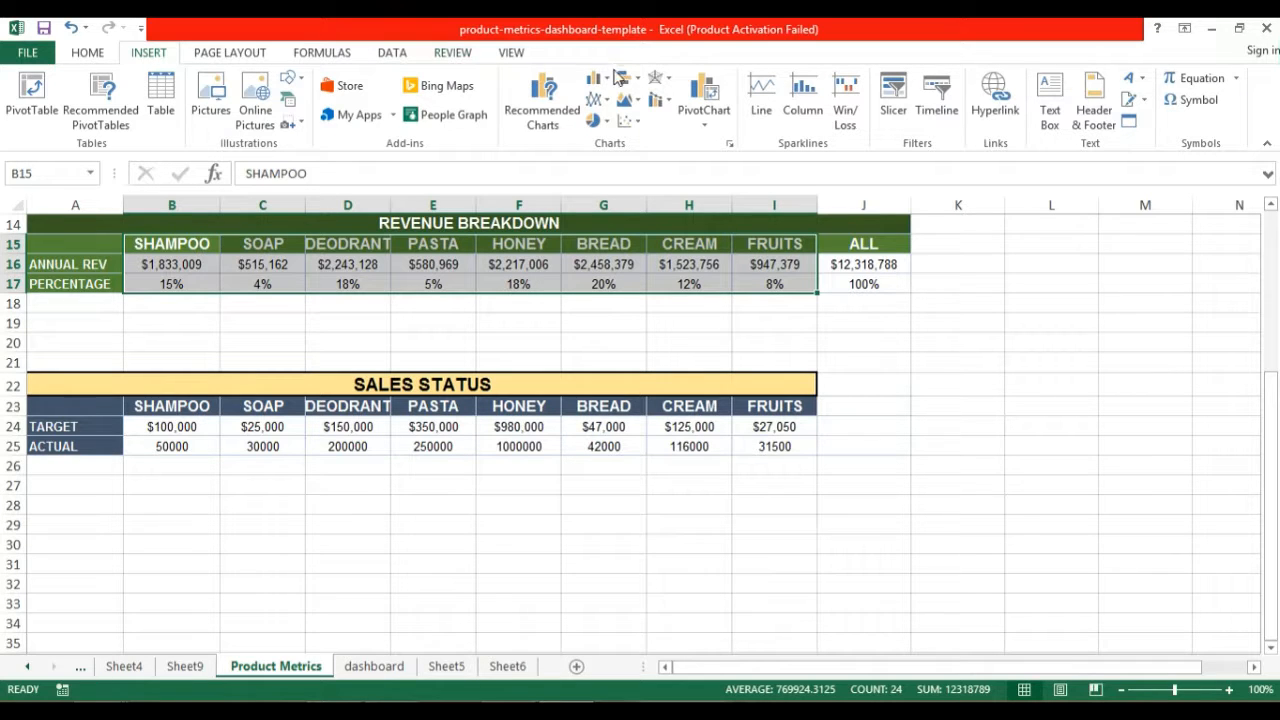
left_click(597, 120)
left_click(620, 176)
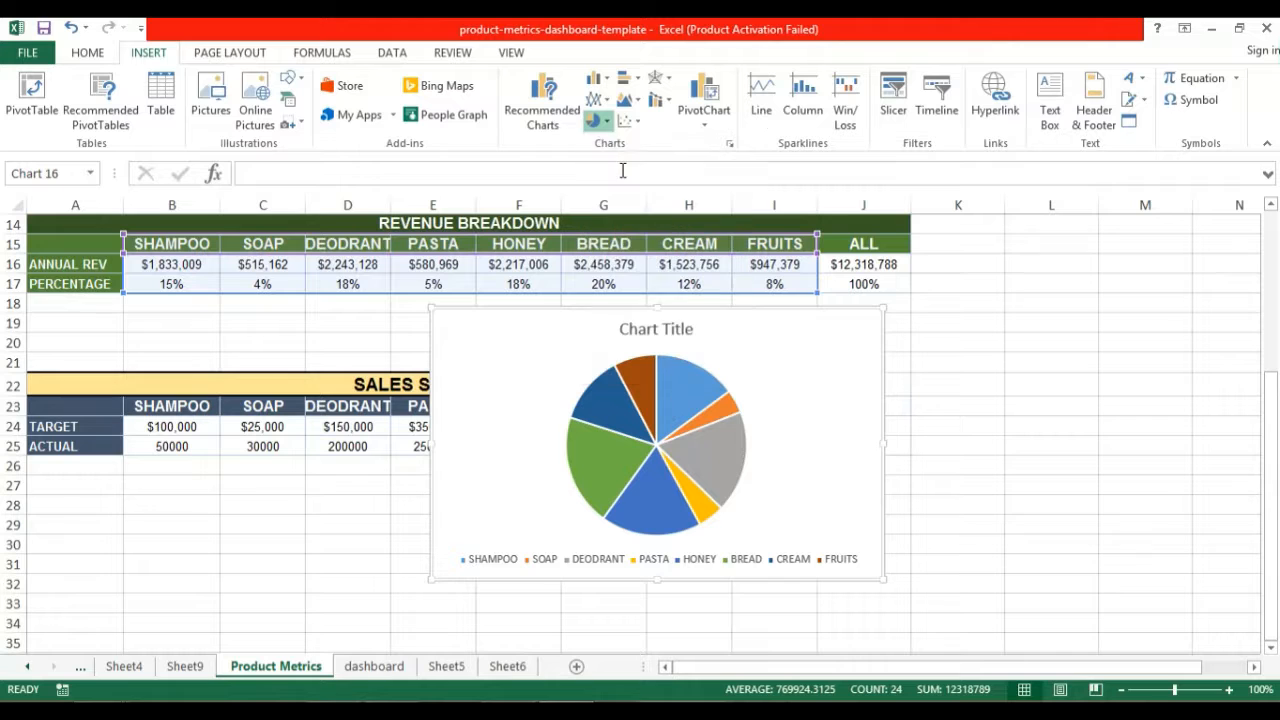
left_click(982, 451)
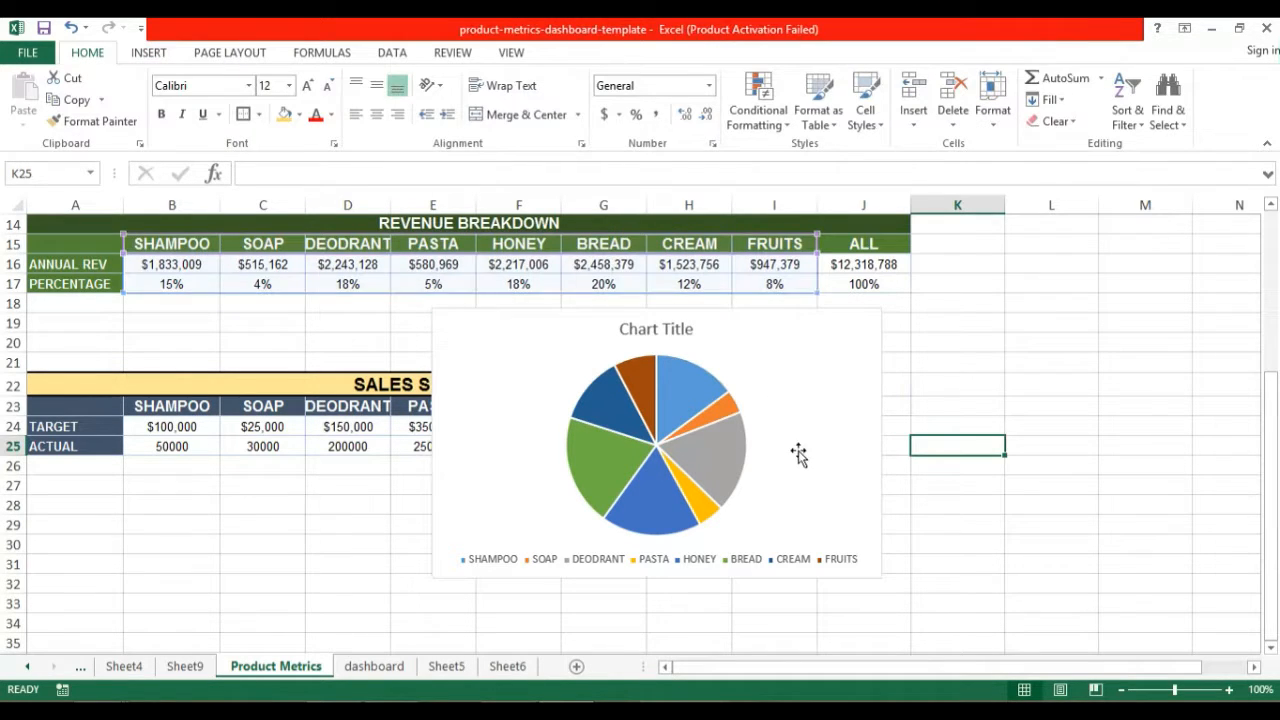
Apply the third chart style, with a grey gradient background and dark percentage labels, to the pie chart and delete its title
left_click(811, 382)
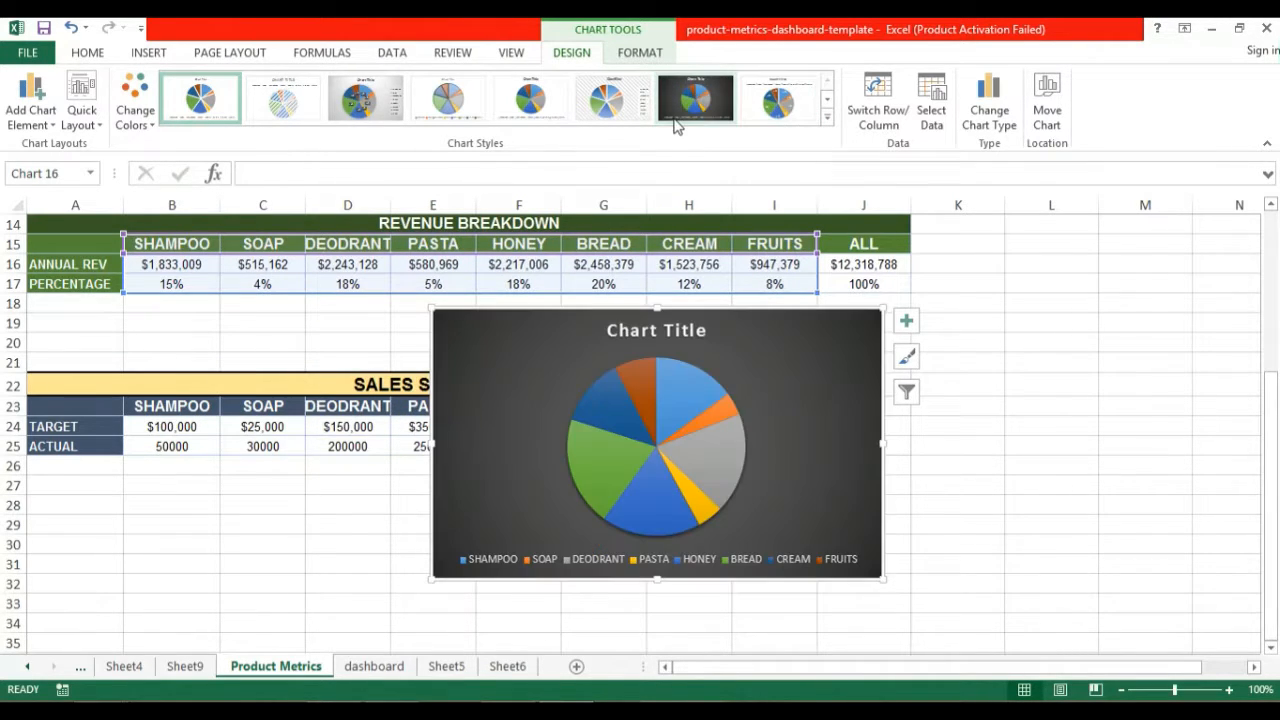
left_click(367, 108)
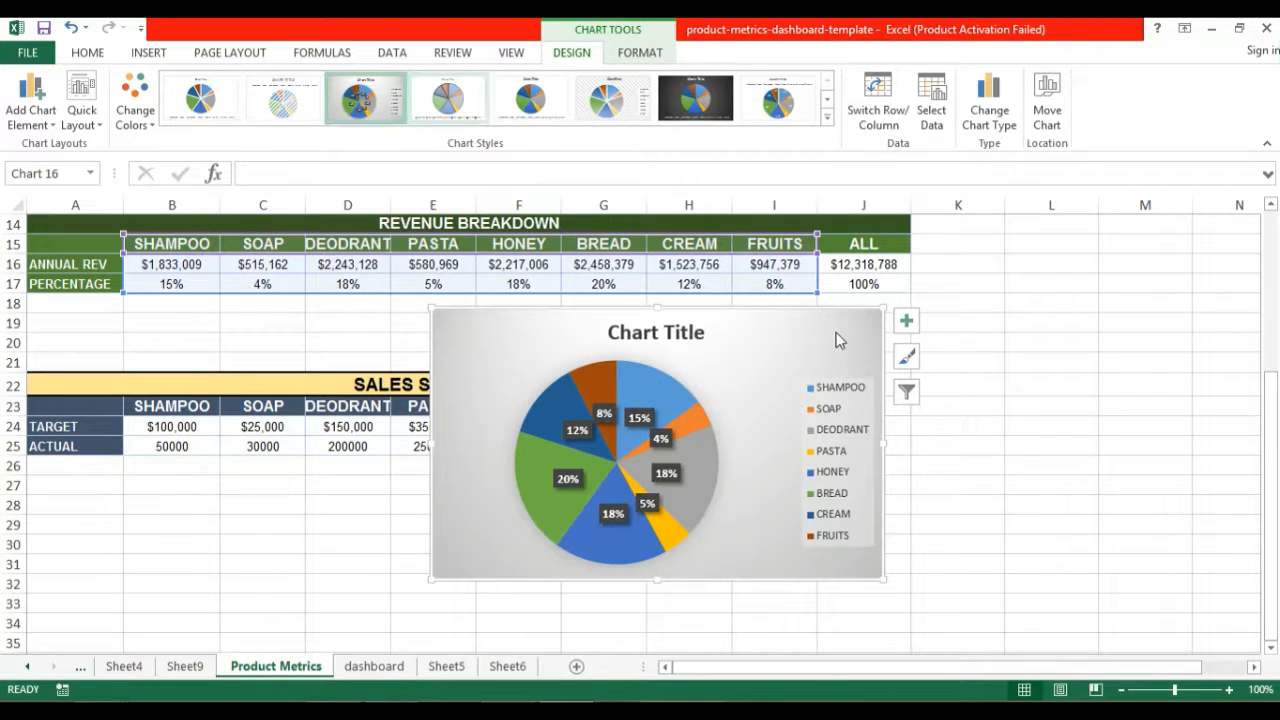
left_click(677, 344)
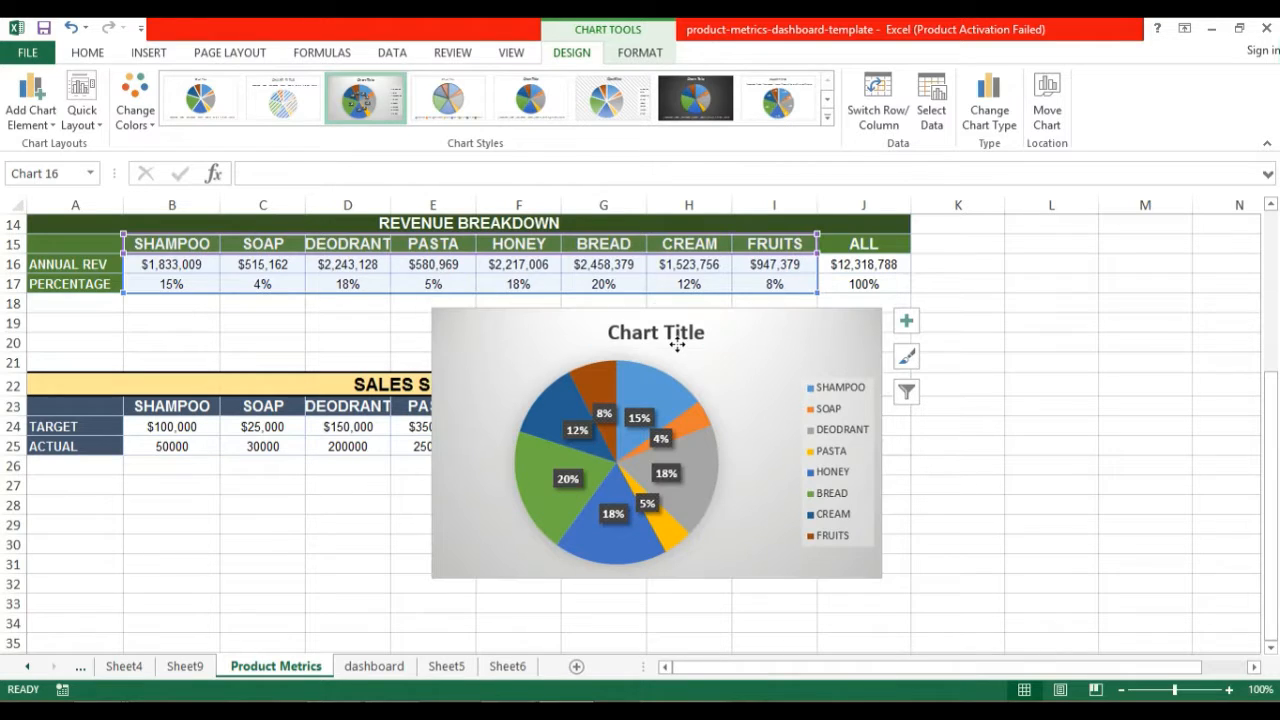
key("Delete")
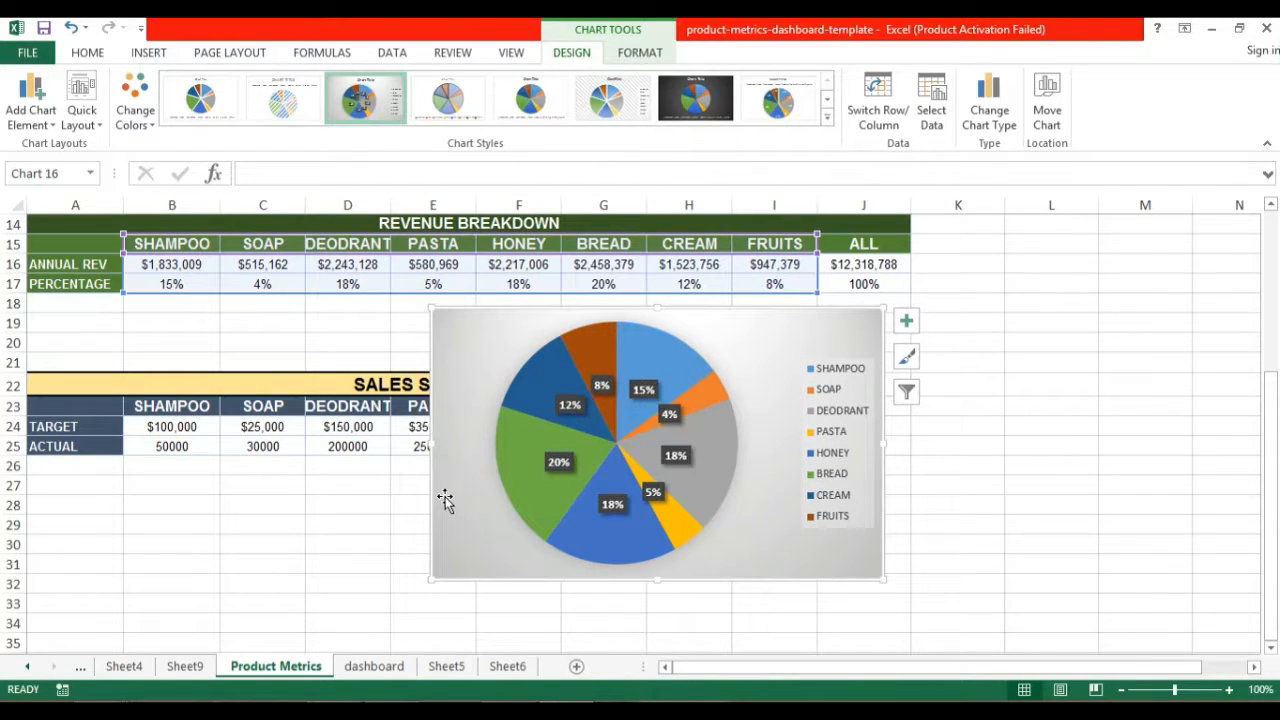
Copy the revenue breakdown pie chart to the dashboard sheet, directly beneath the REVENUE BREAKDOWN heading
left_click(370, 667)
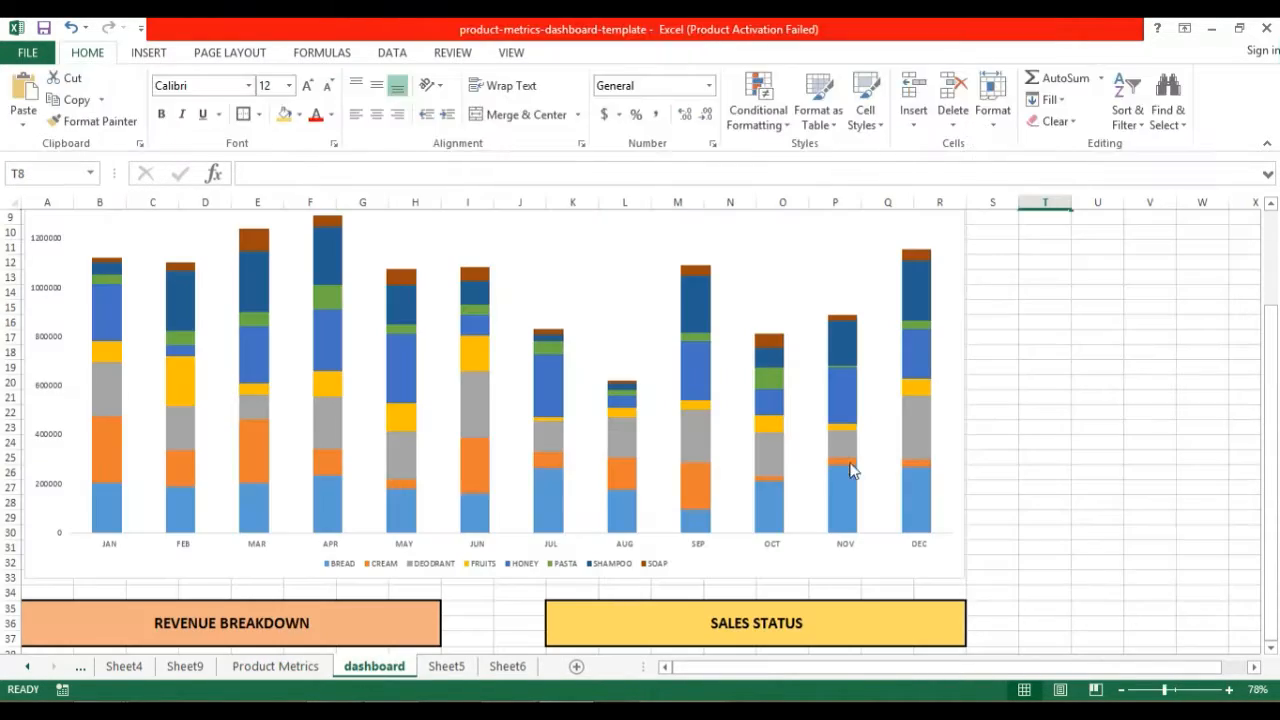
left_click(1271, 322)
left_click(1271, 648)
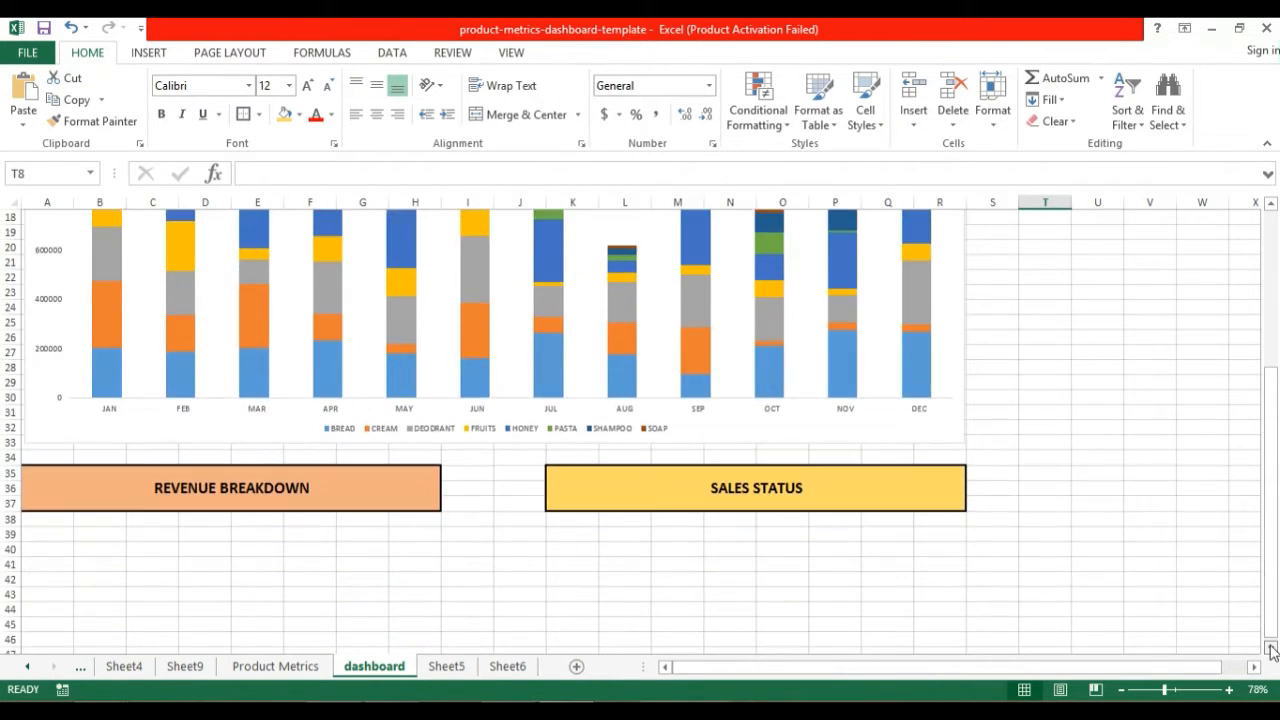
left_click(1271, 649)
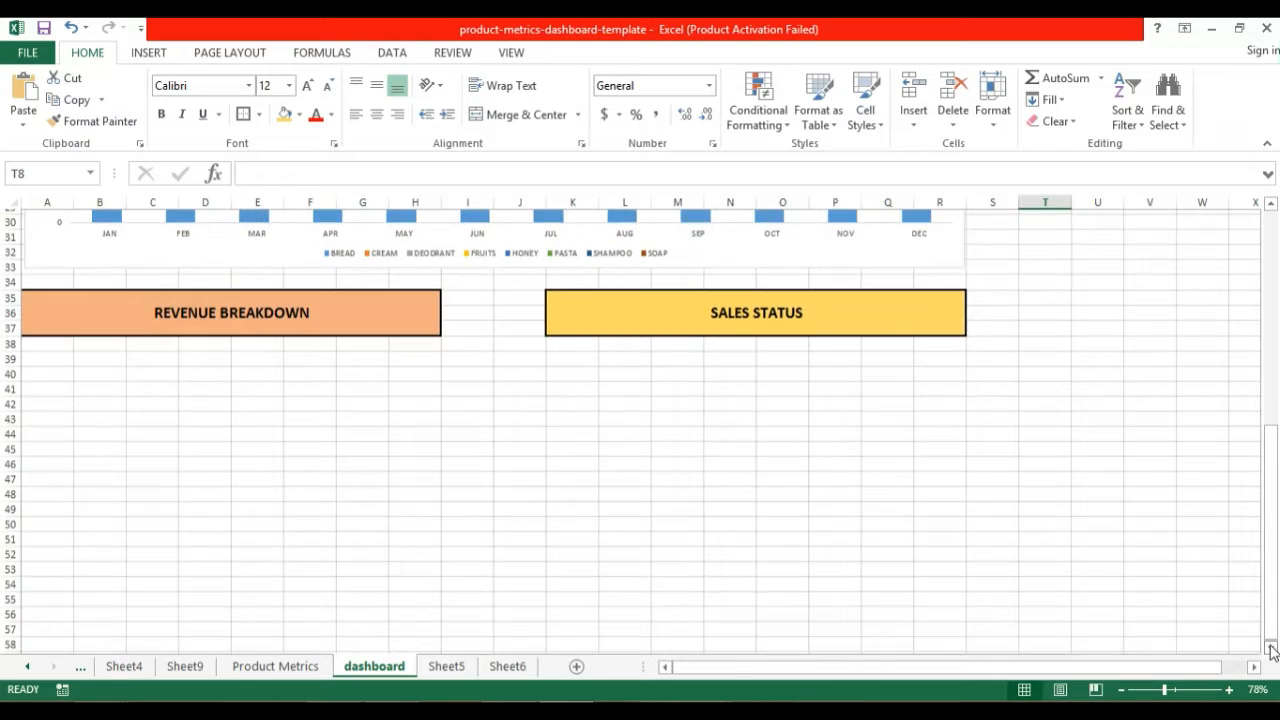
left_click(39, 333)
key("ctrl+v")
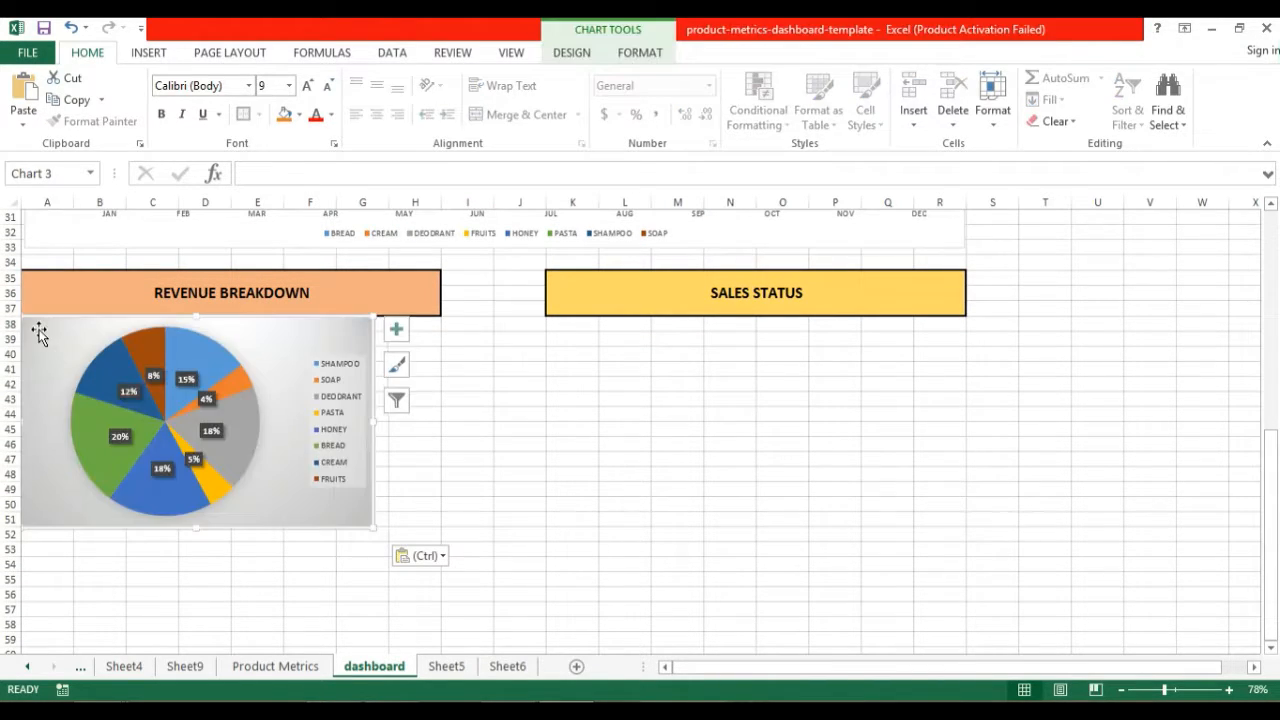
Enlarge the pasted pie chart to span the width of the REVENUE BREAKDOWN heading, columns A to H, and select the SALES STATUS heading
left_click_drag(368, 526, 439, 587)
left_click(571, 565)
left_click_drag(1270, 445, 1270, 405)
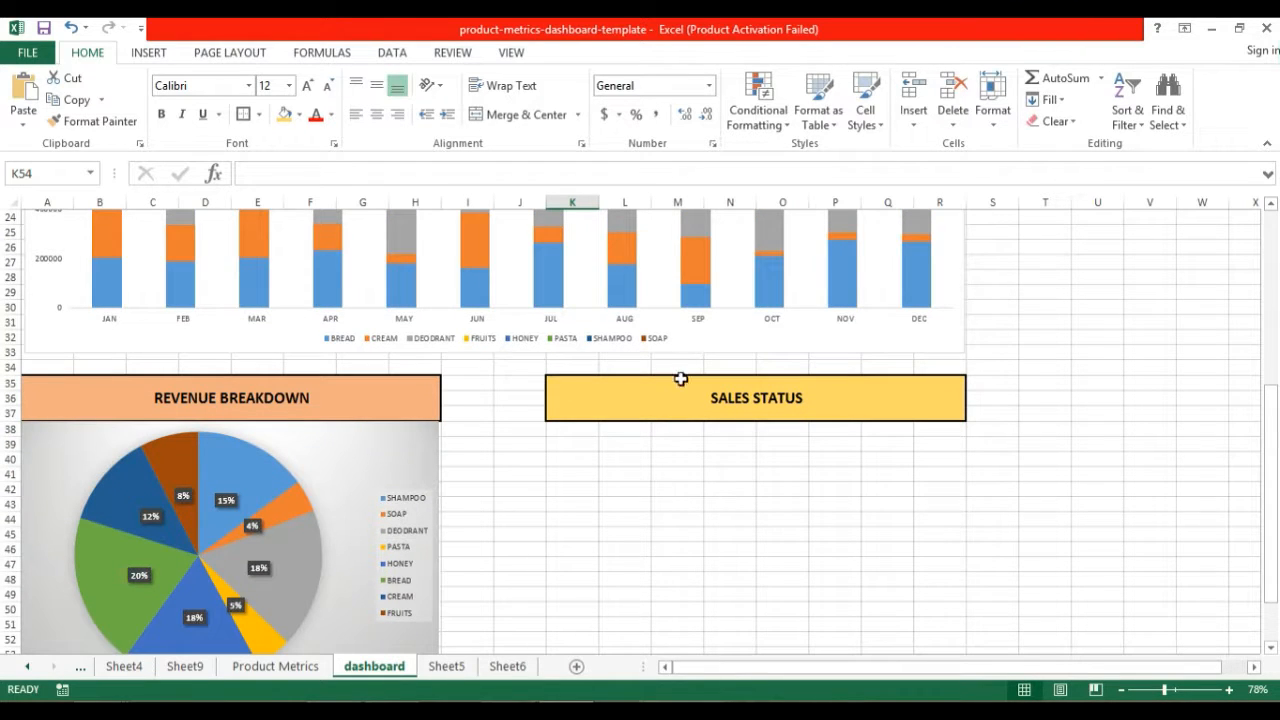
left_click(693, 407)
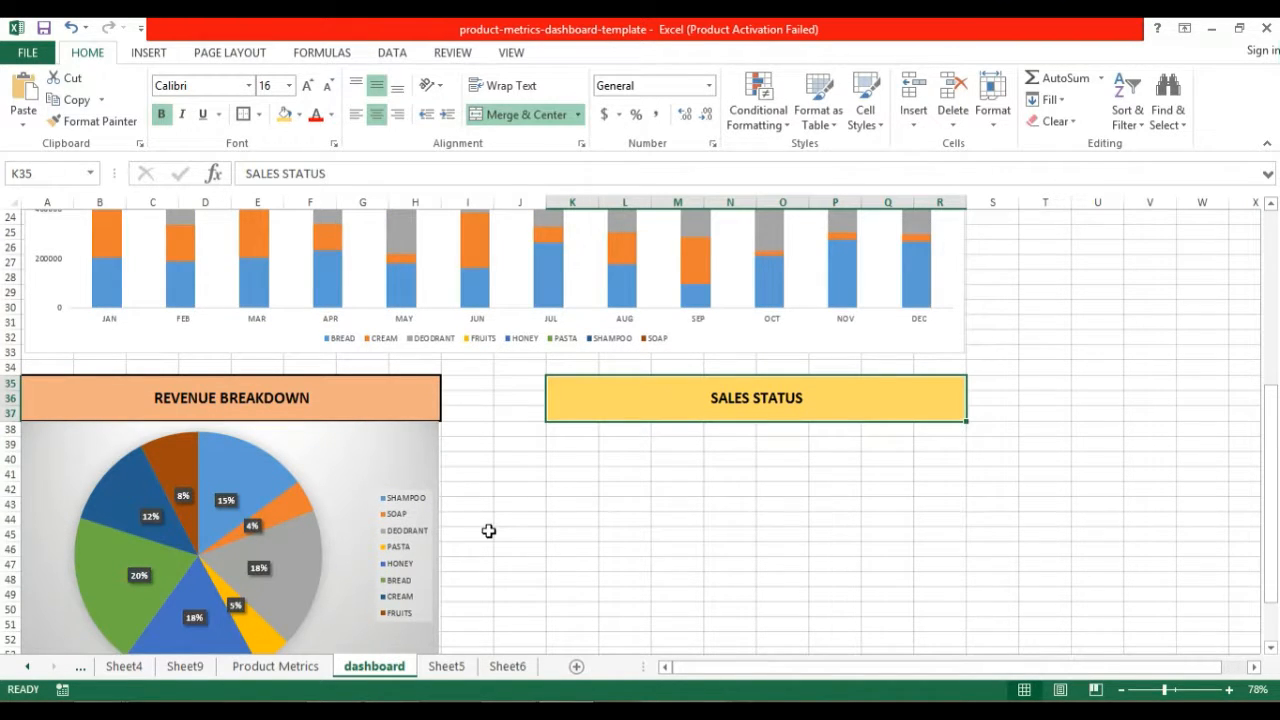
Move the pie chart on the Product Metrics sheet clear of the SALES STATUS table, to the area beyond column I
left_click(415, 440)
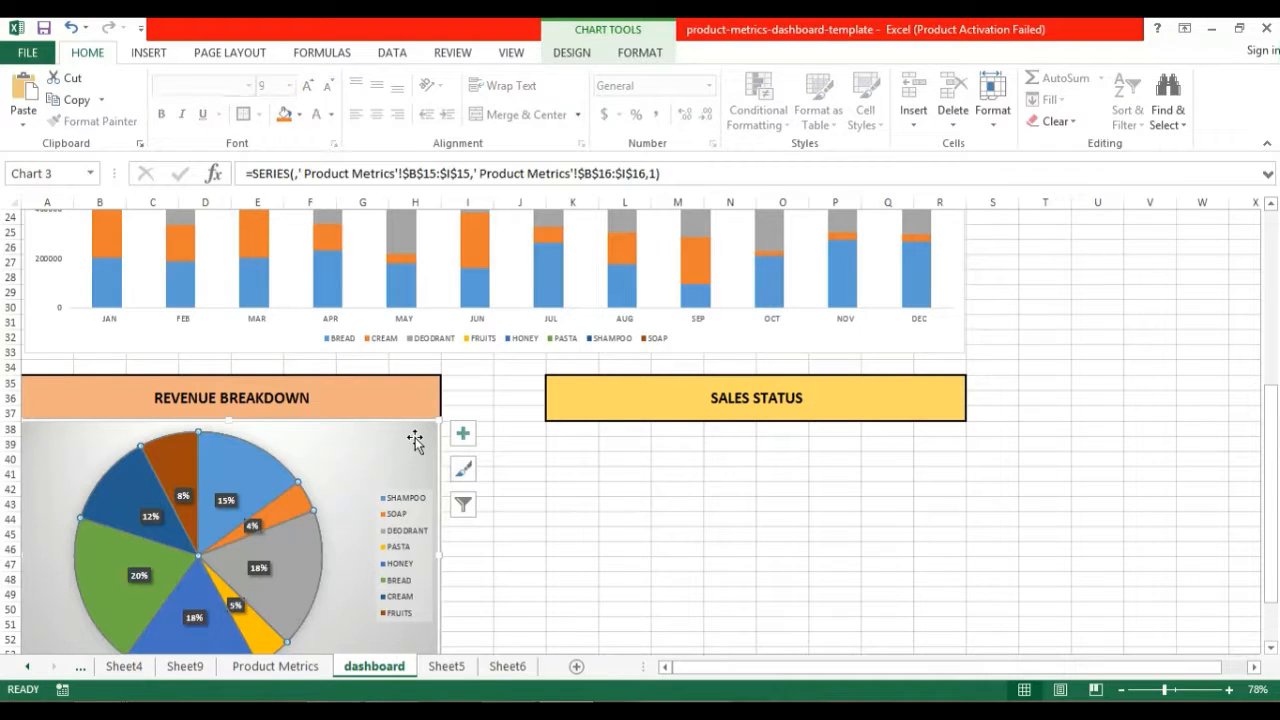
left_click(565, 488)
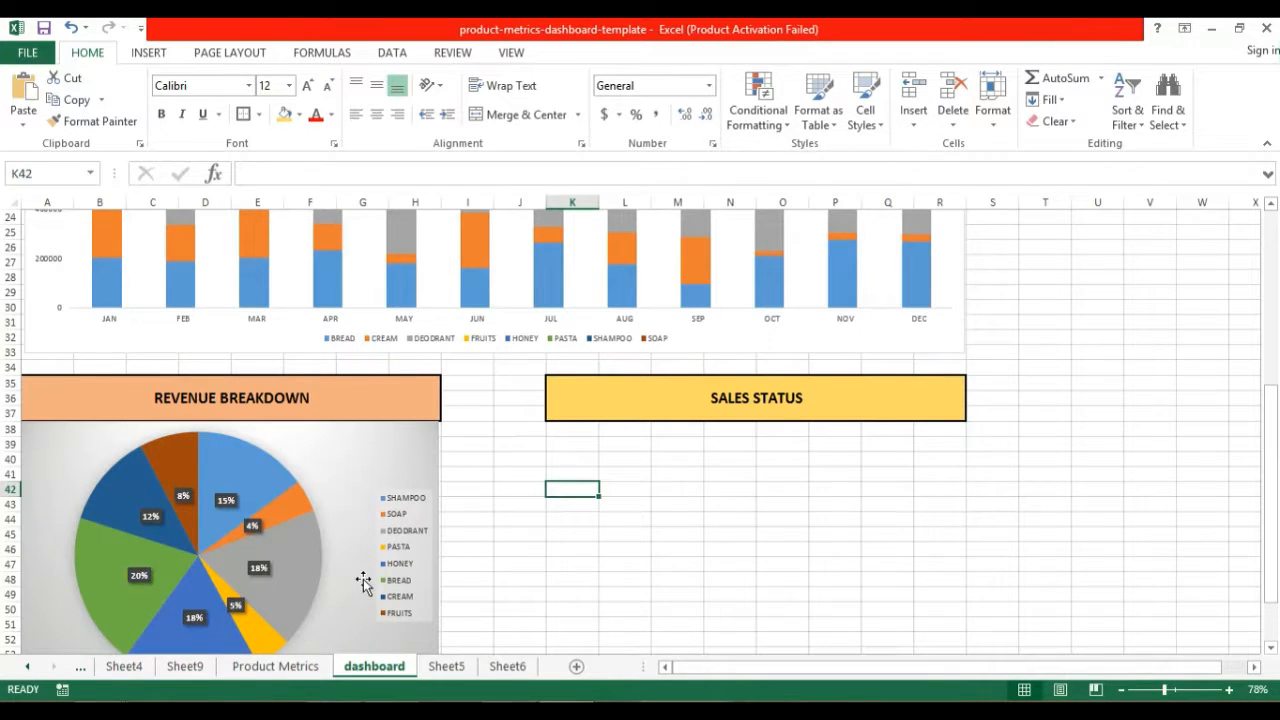
left_click(298, 668)
left_click(190, 667)
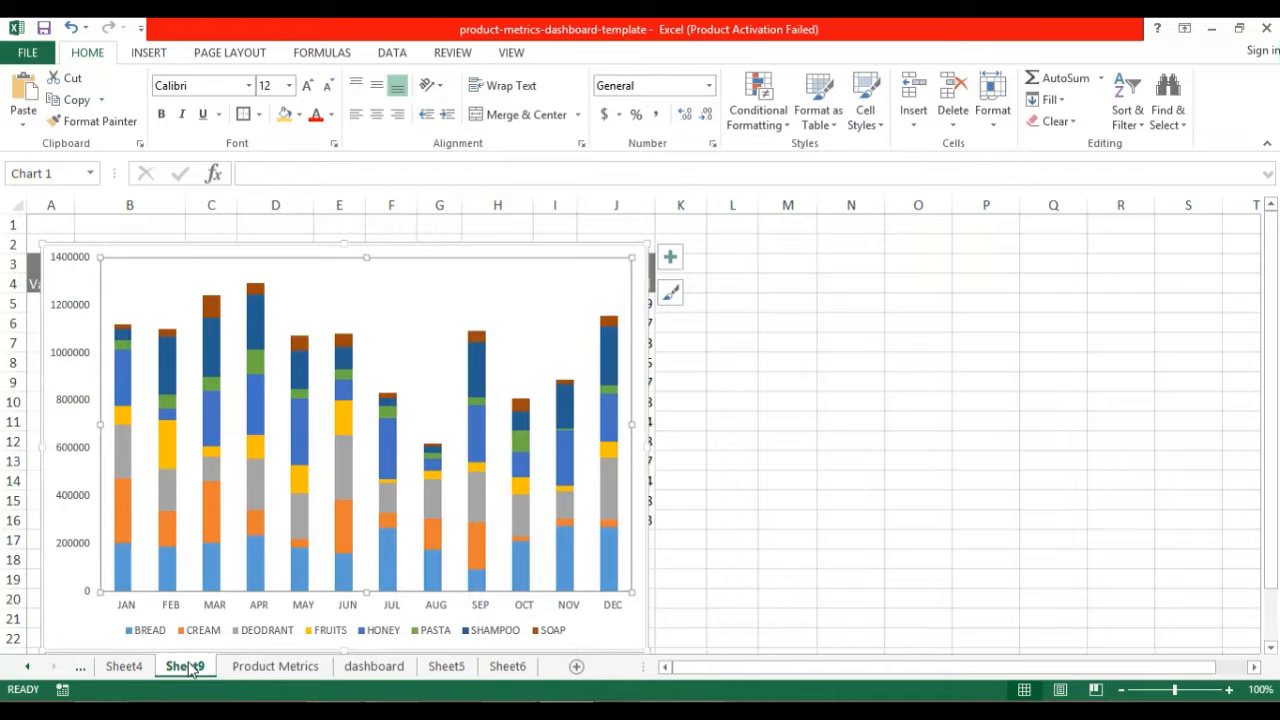
left_click(242, 667)
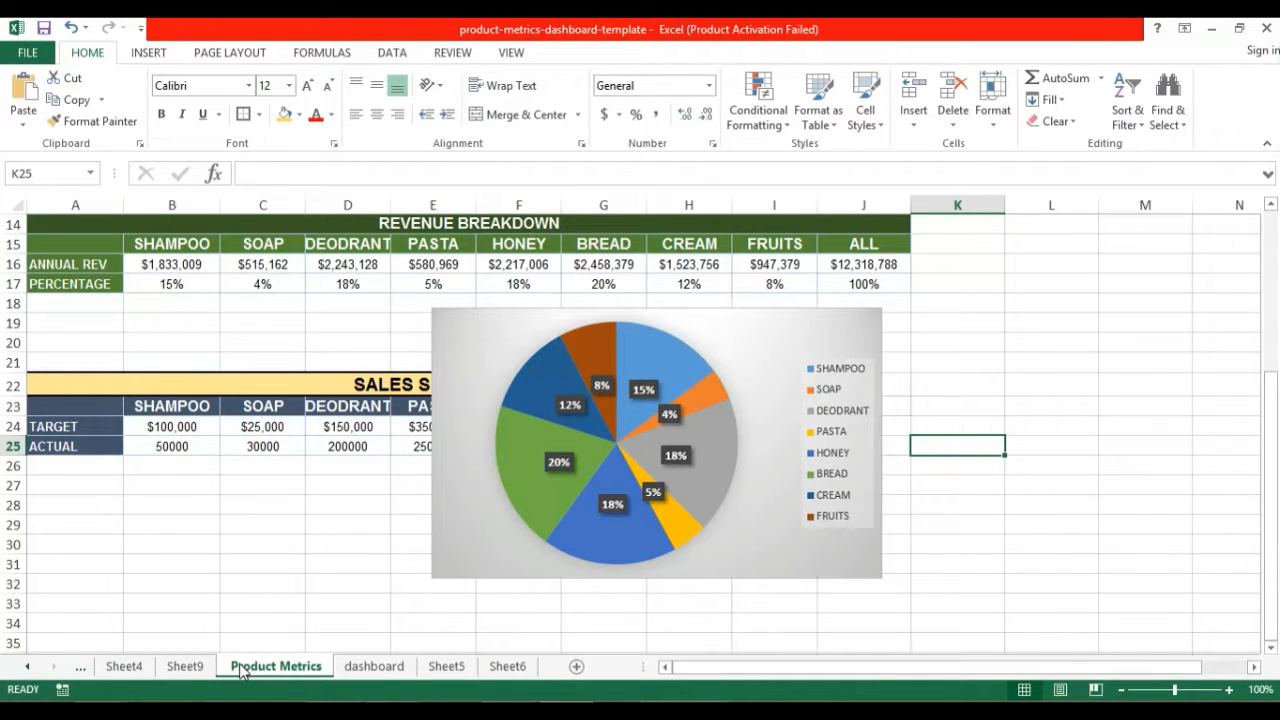
left_click(475, 330)
left_click_drag(475, 330, 894, 391)
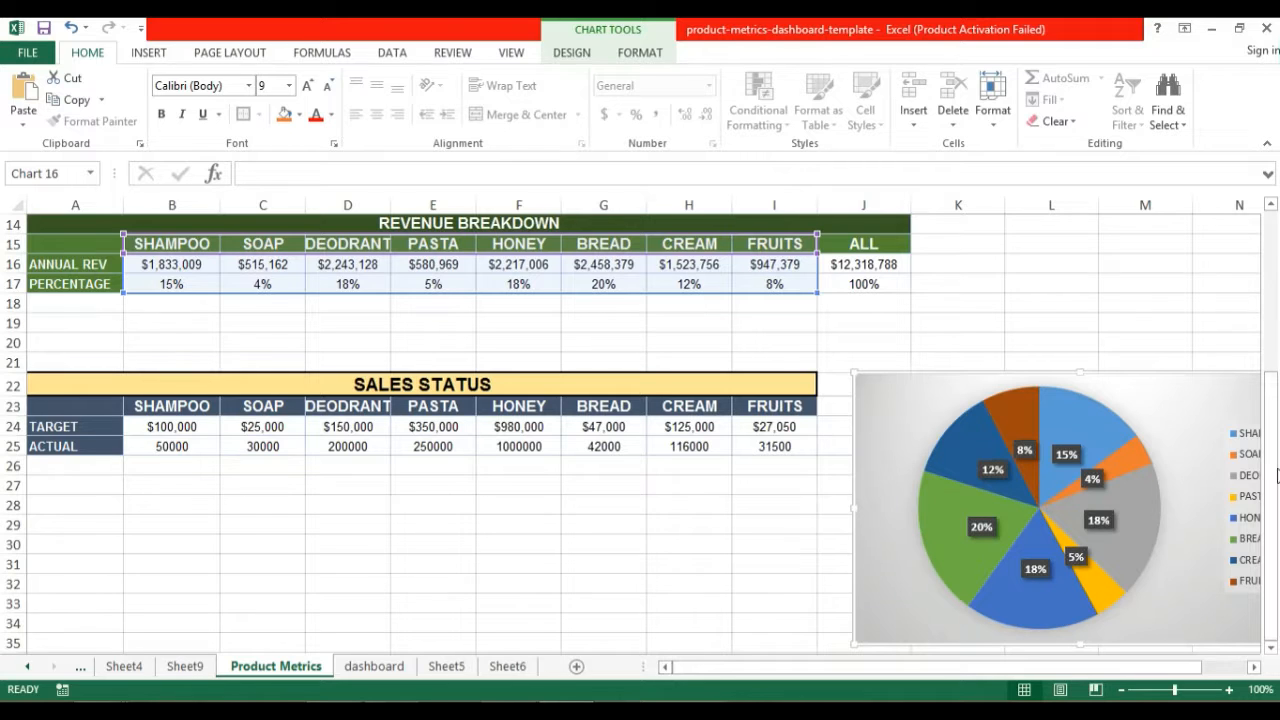
Insert a clustered column chart from the product names, target and actual sales in B23:I25
left_click(1270, 648)
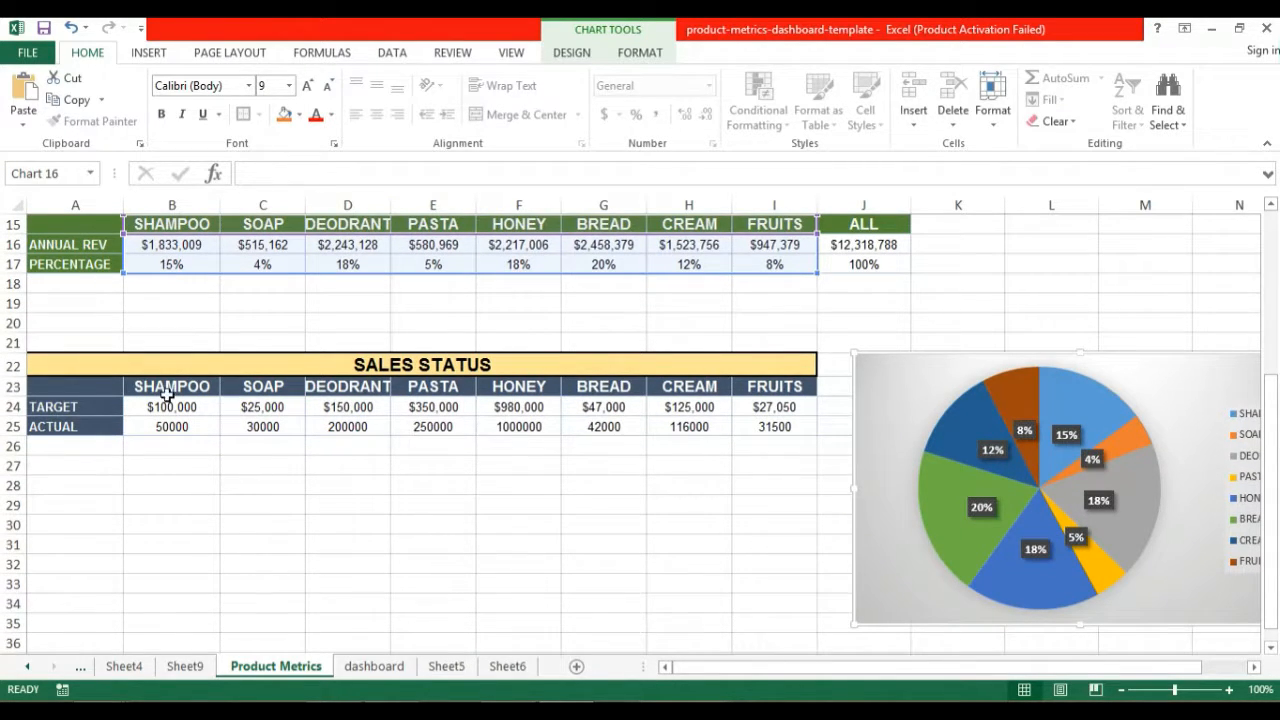
left_click_drag(205, 390, 745, 432)
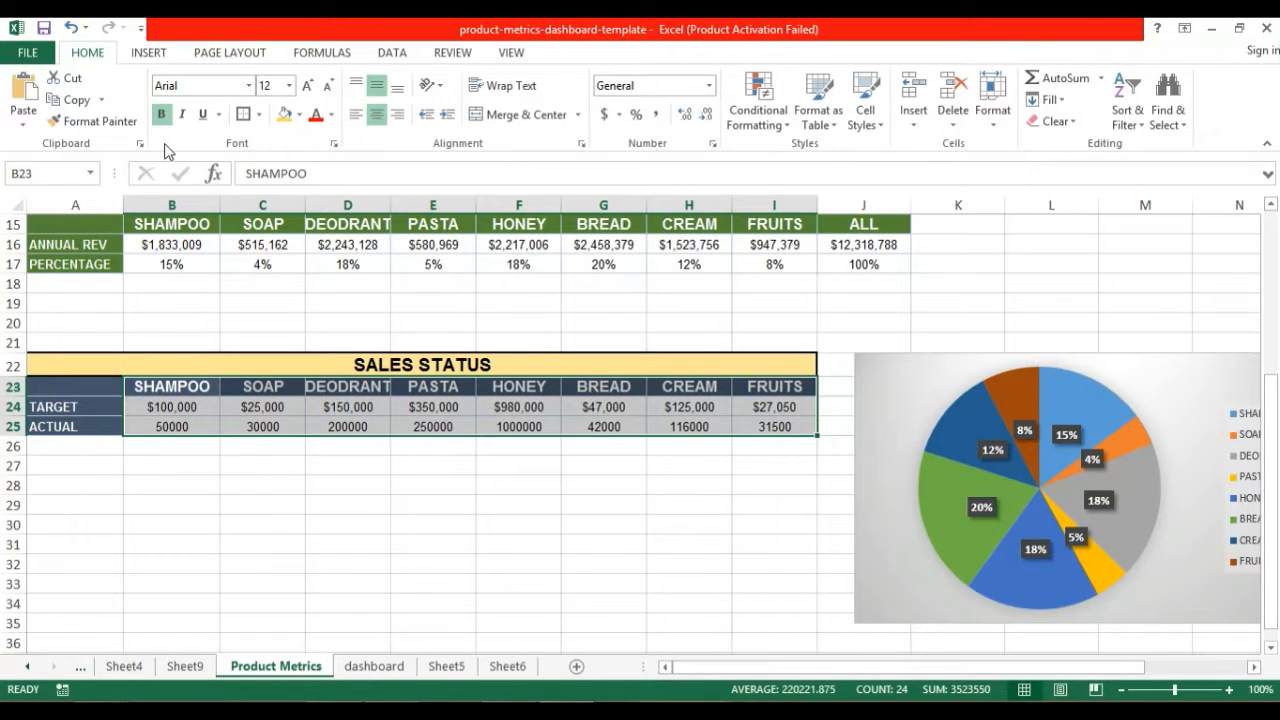
key("alt+F1")
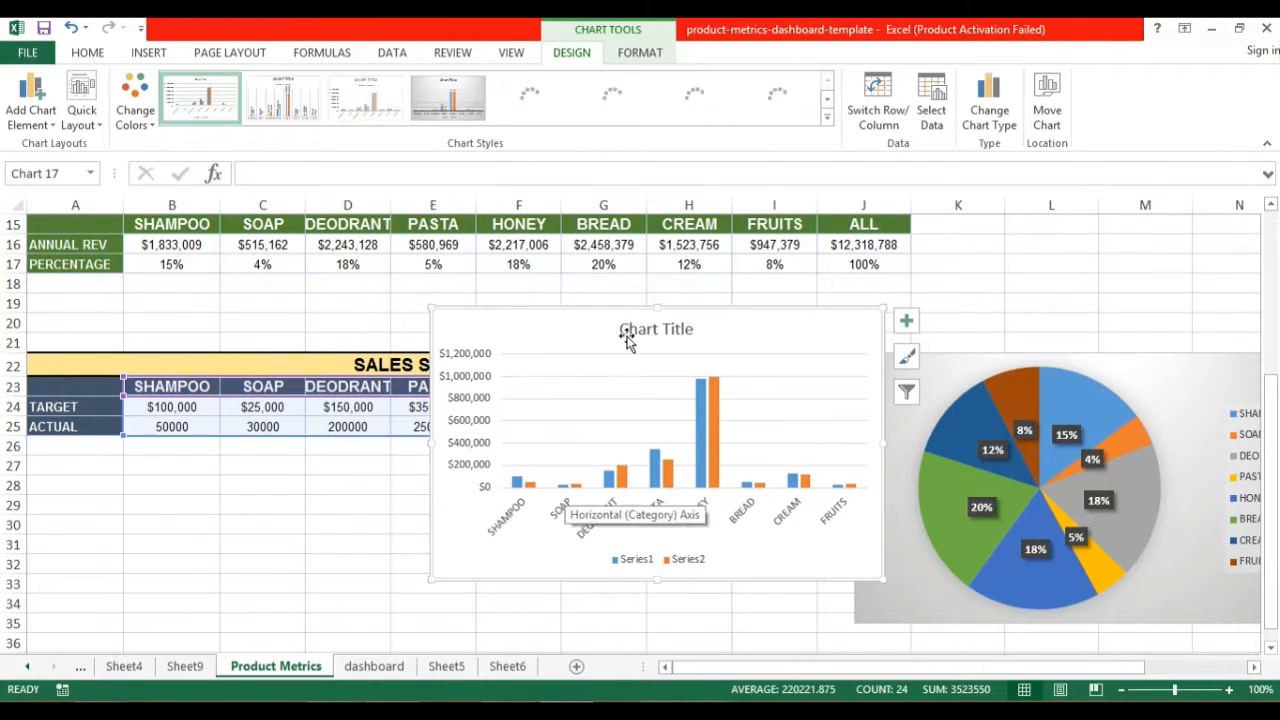
Place the new column chart directly beneath the SALES STATUS table, with its upper edge at about row 27
left_click_drag(580, 310, 266, 354)
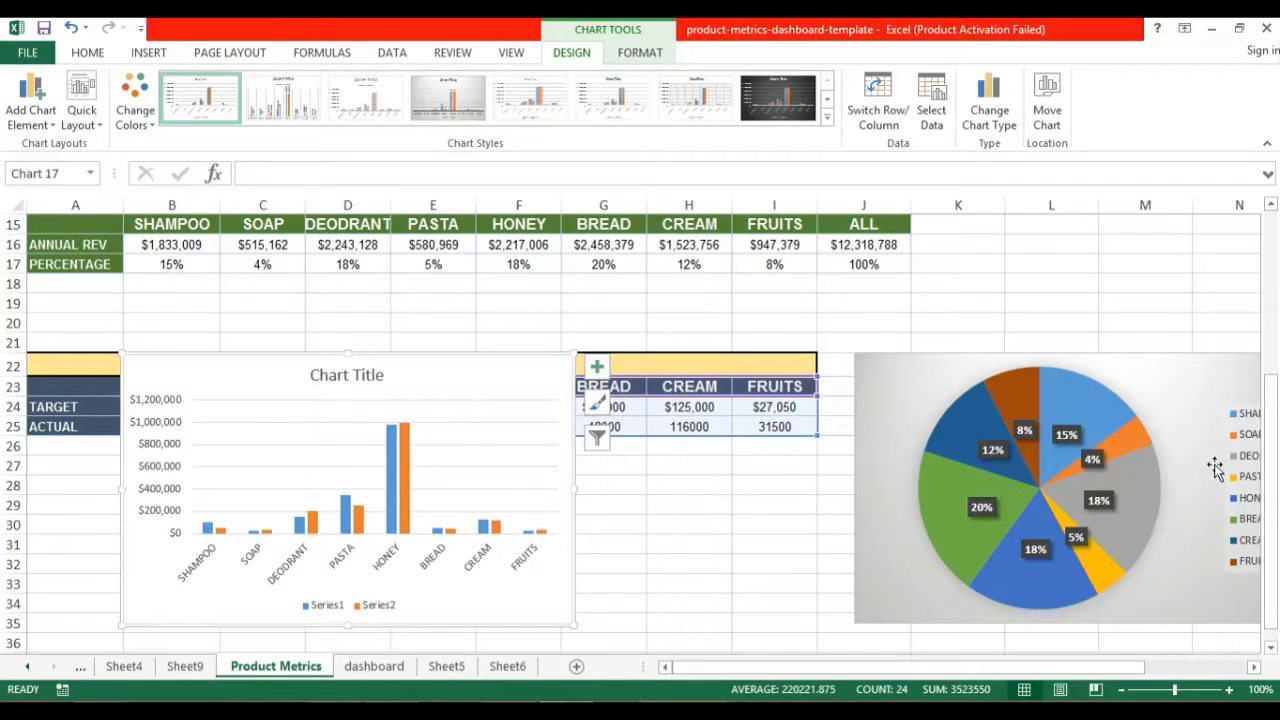
scroll(1180, 462, "down", 1)
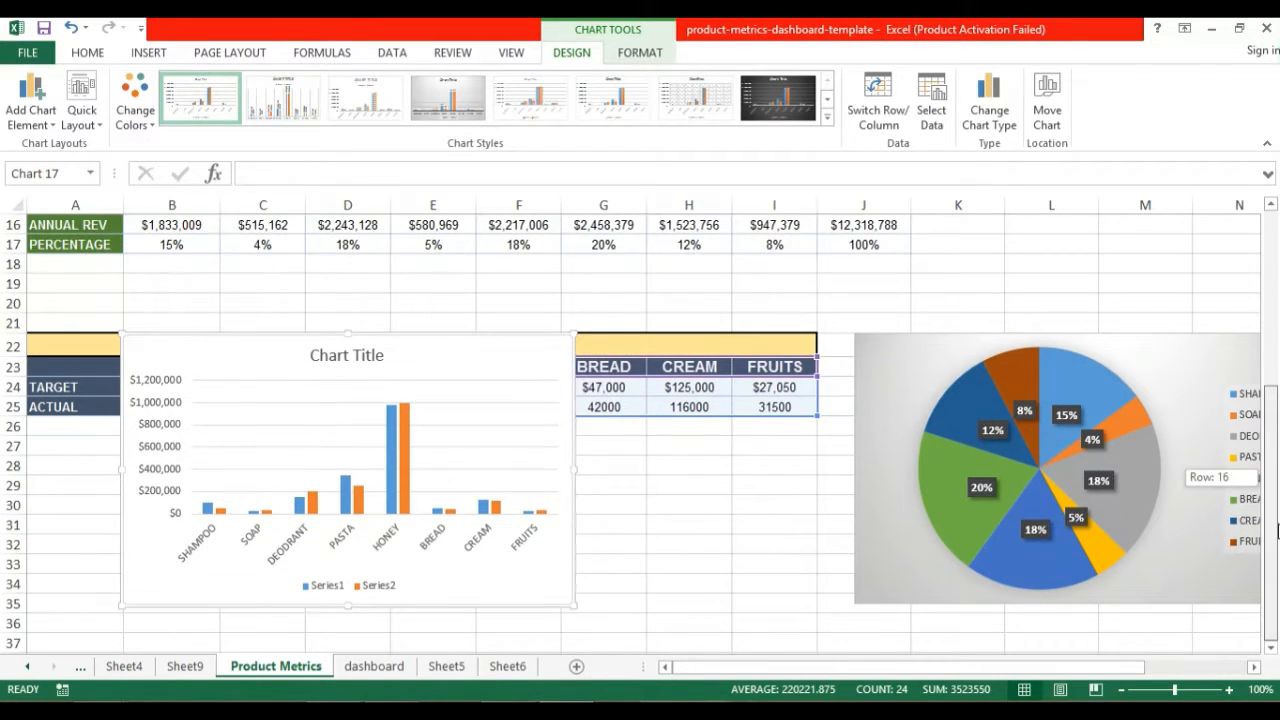
scroll(1273, 650, "down", 2)
left_click(1273, 650)
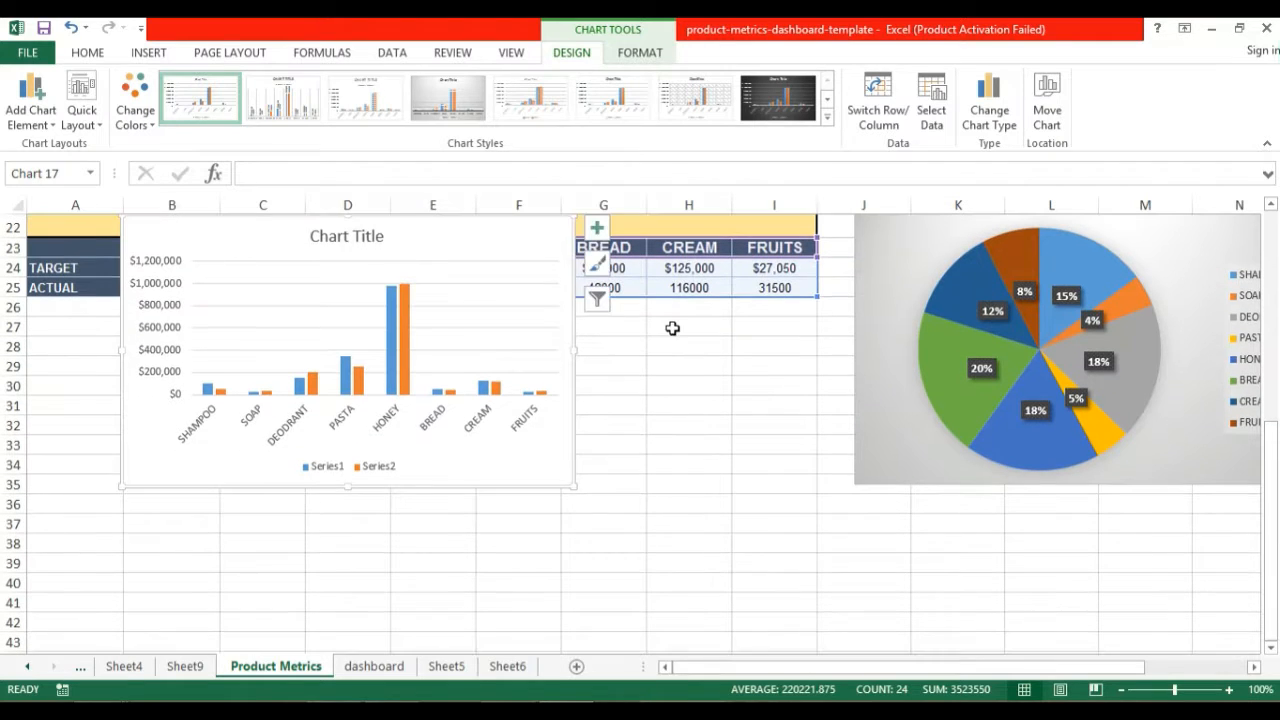
left_click_drag(483, 222, 448, 343)
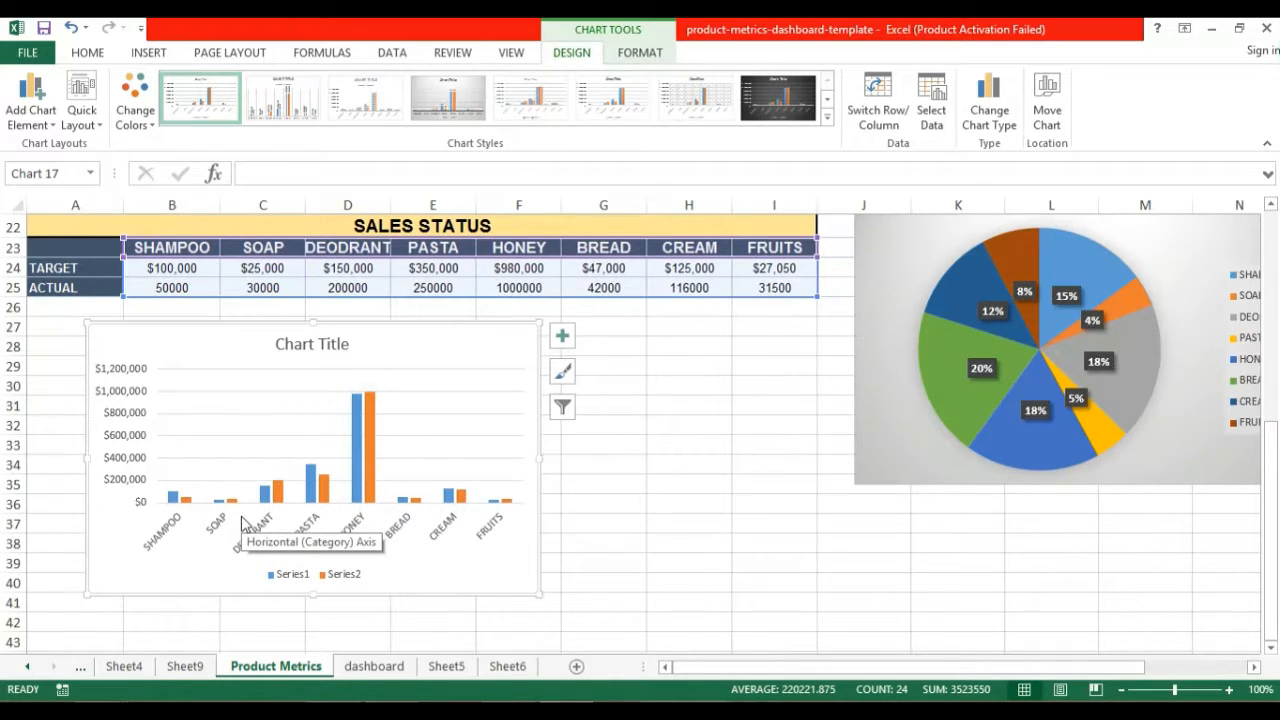
Change the column chart to a Clustered Column - Line combo, with the actual sales series shown as a line
left_click(372, 452)
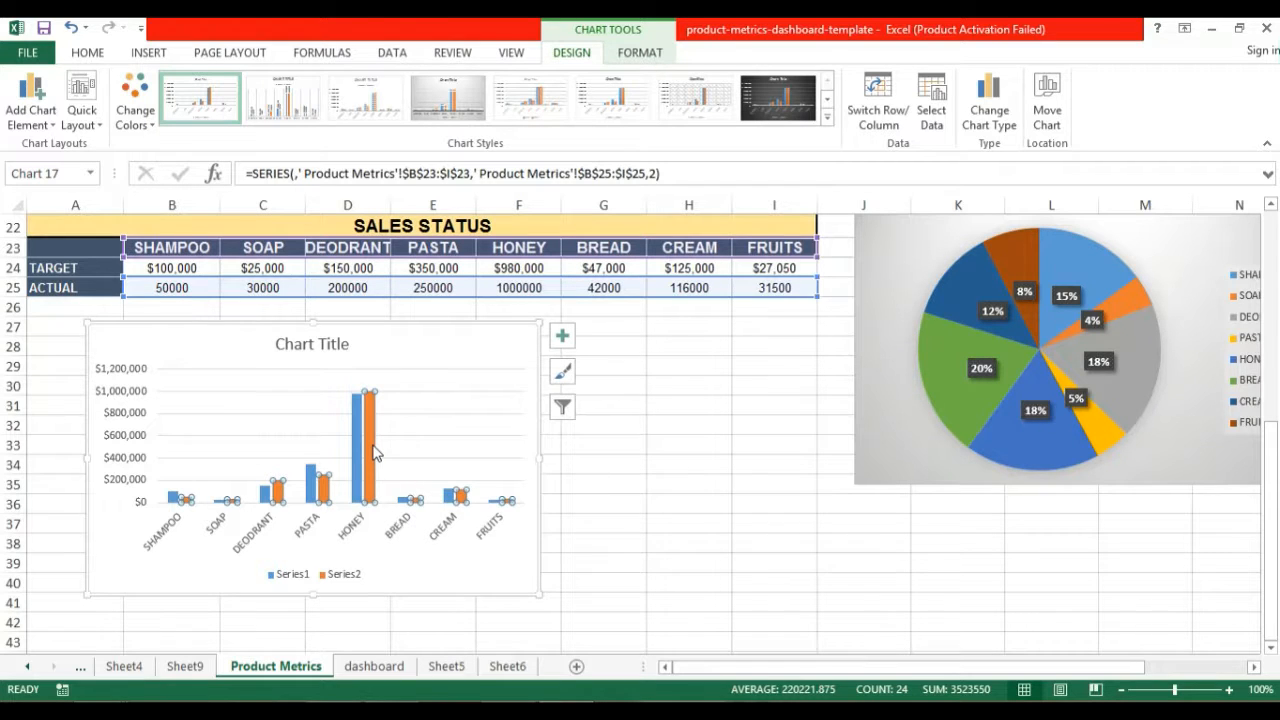
right_click(373, 452)
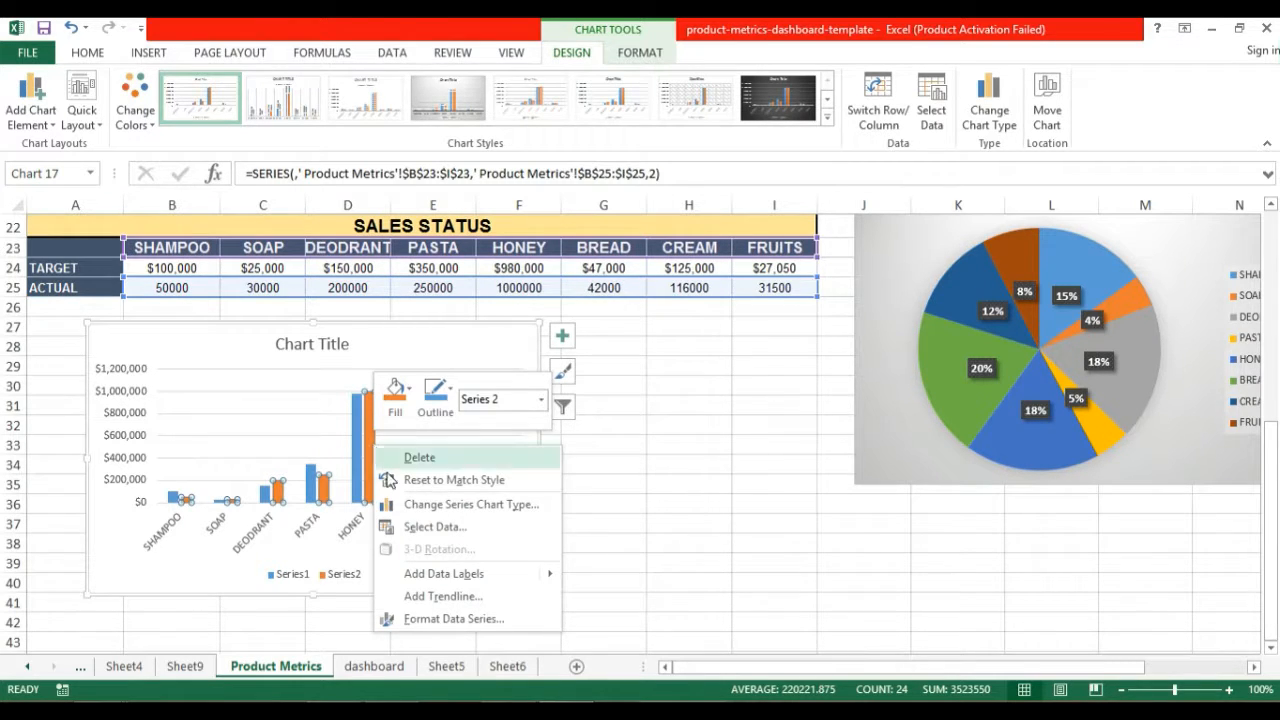
left_click(457, 508)
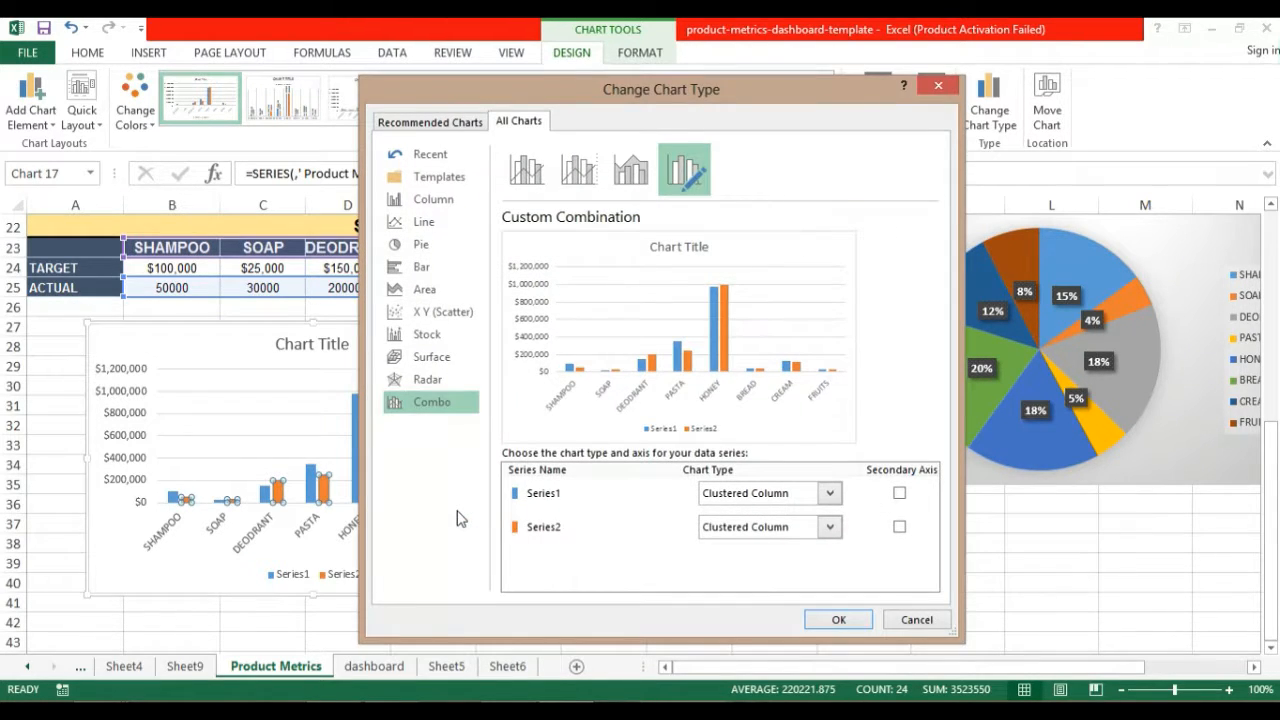
left_click(455, 384)
left_click(453, 402)
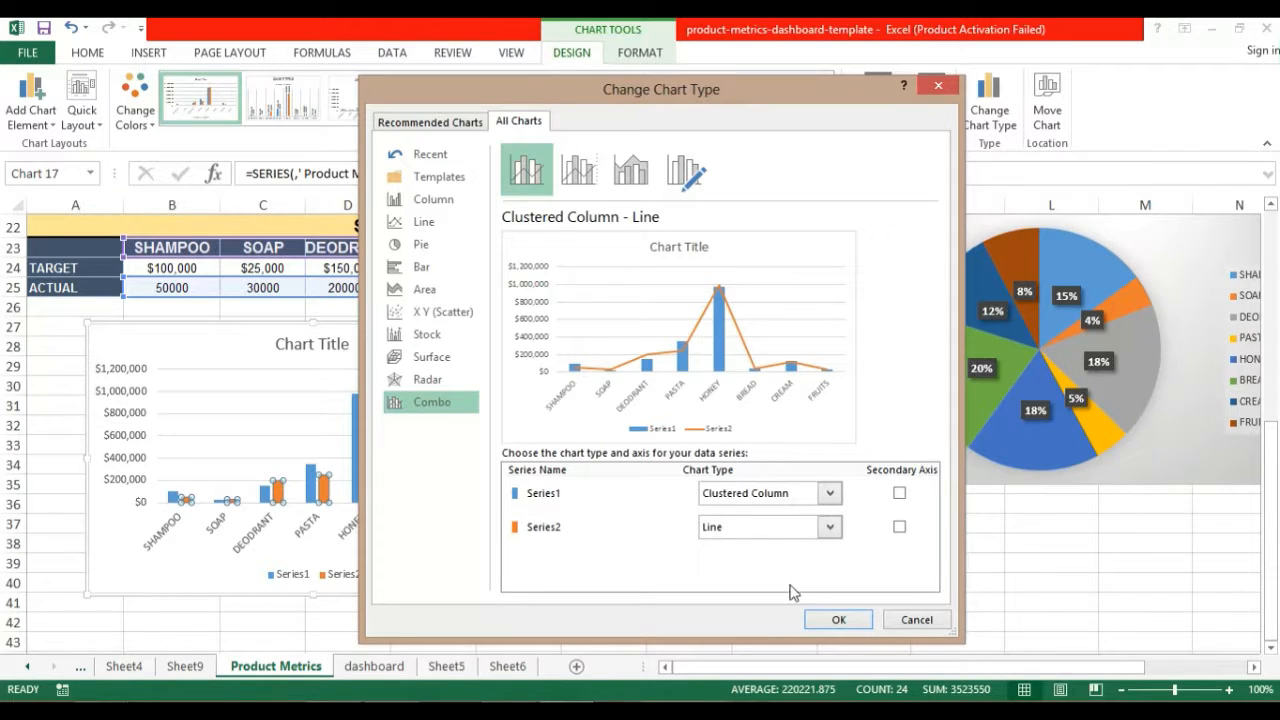
left_click(826, 621)
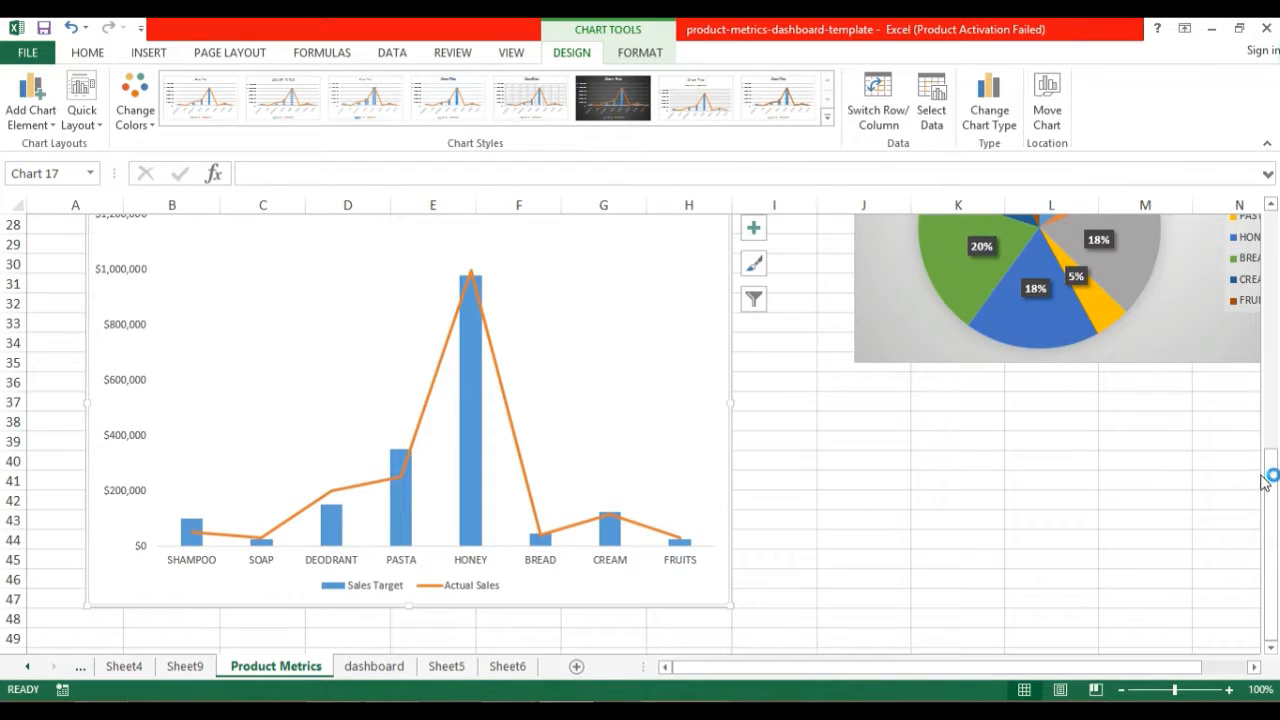
Copy the Sales Target and Actual Sales combo chart to the dashboard sheet at cell K38, beneath the SALES STATUS heading
left_click_drag(1265, 480, 1274, 462)
left_click(705, 349)
left_click(699, 318)
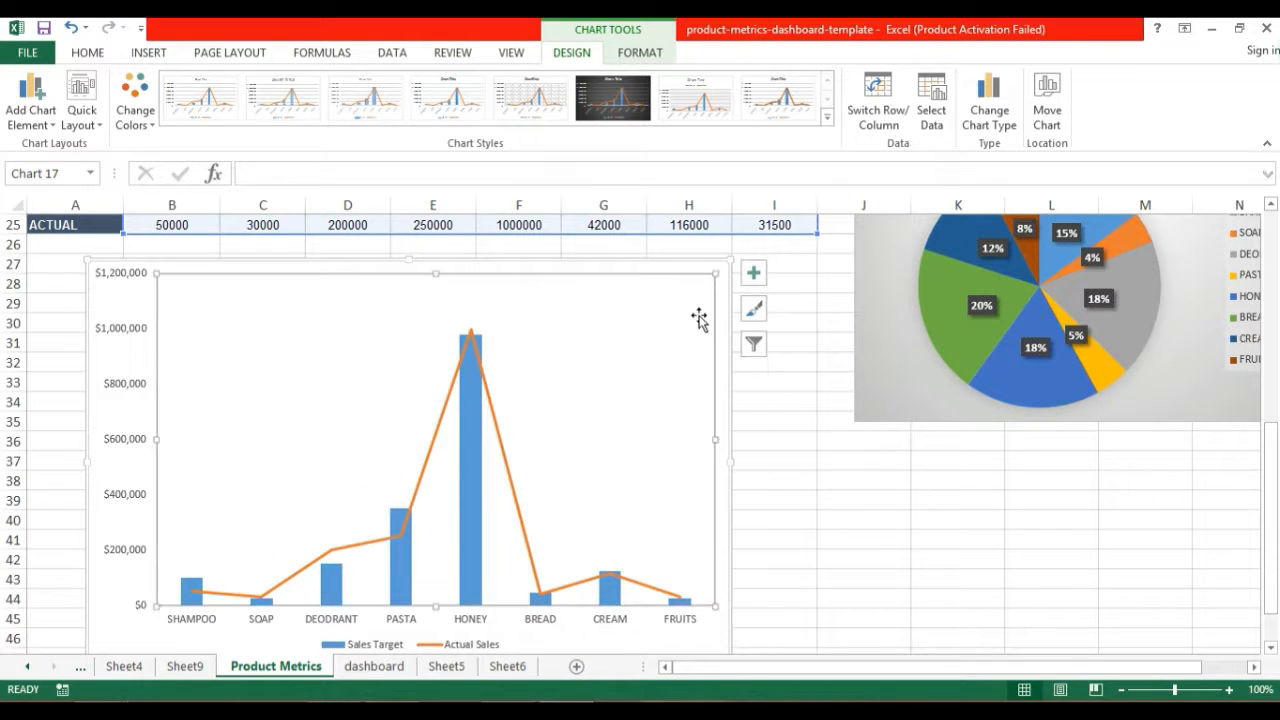
left_click(722, 279)
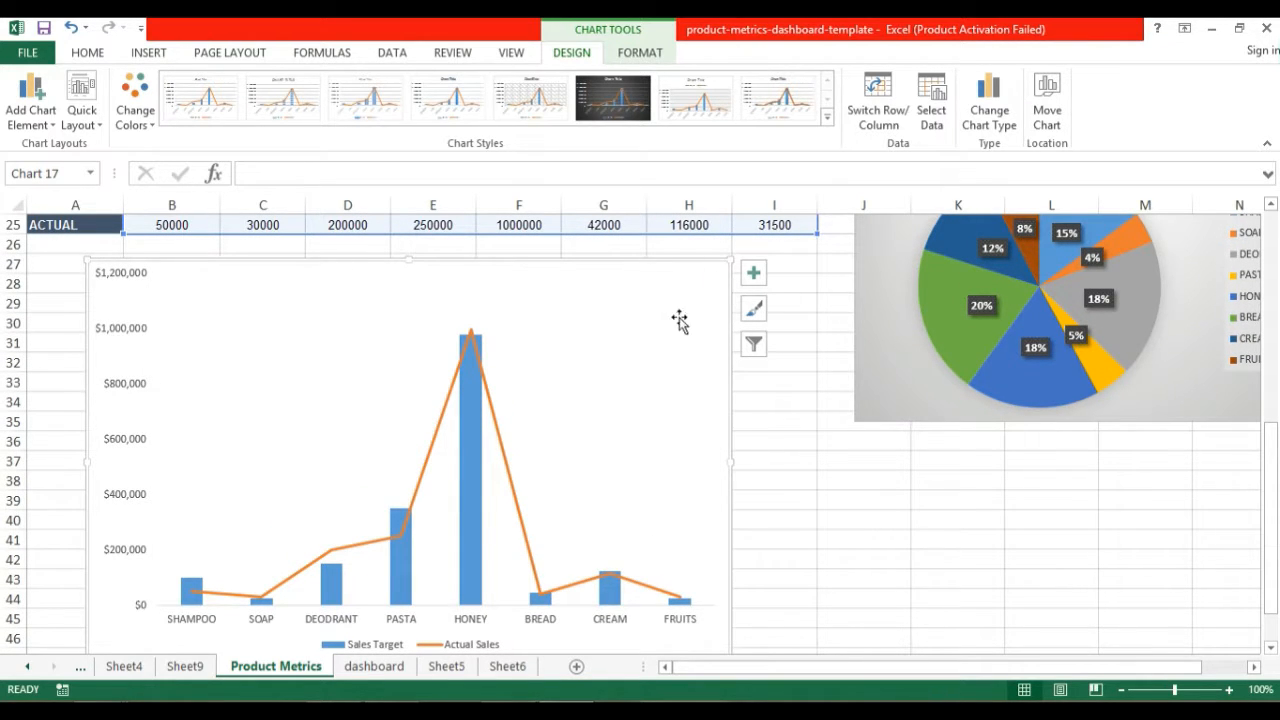
left_click(753, 272)
left_click(390, 676)
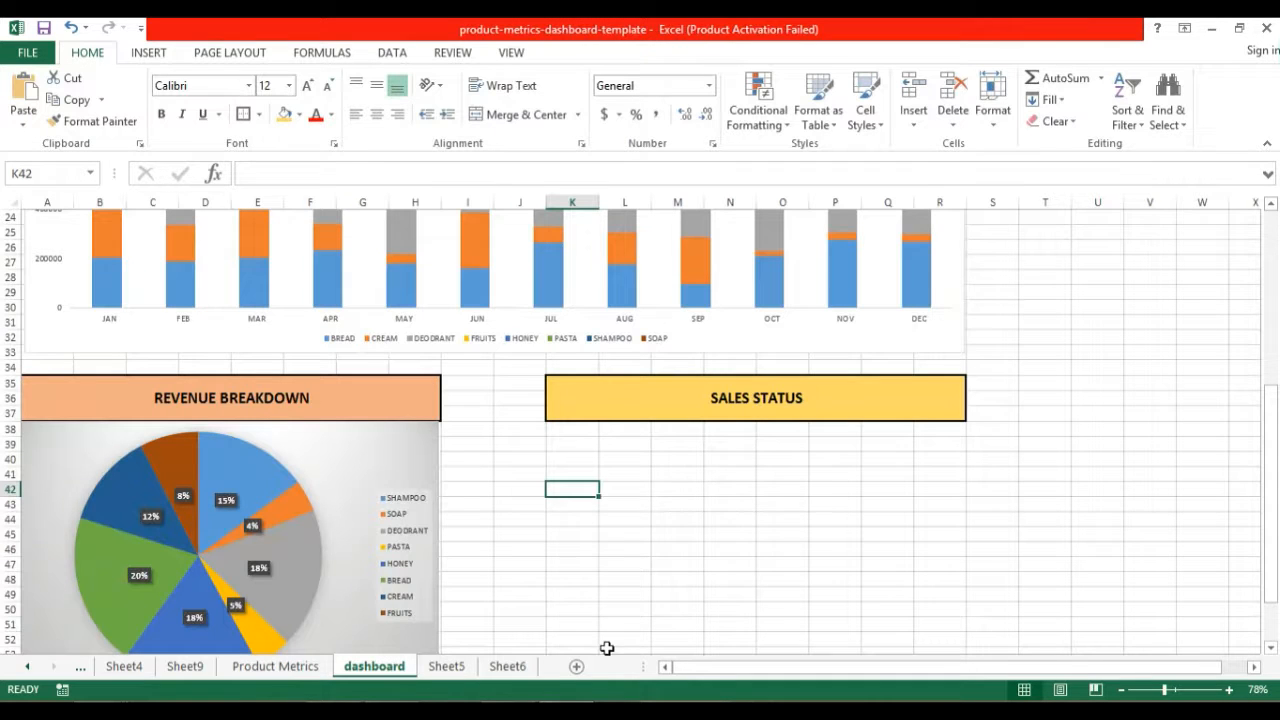
left_click(578, 436)
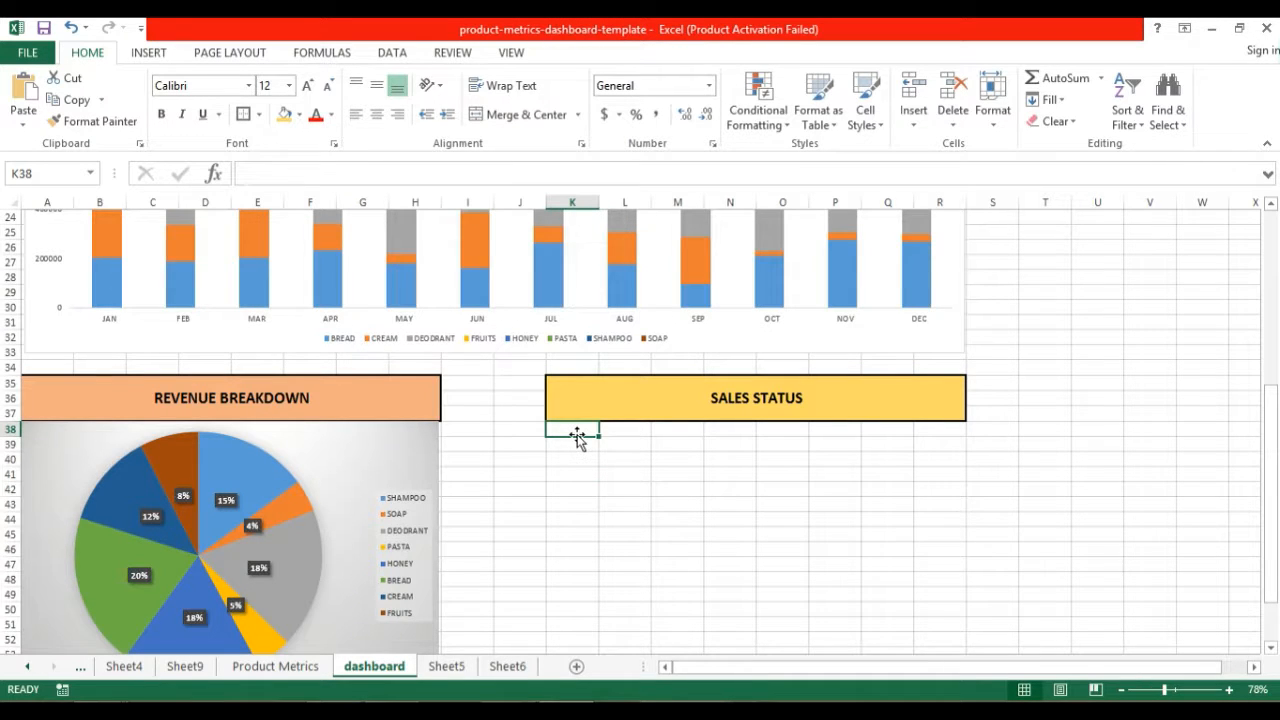
key("ctrl+v")
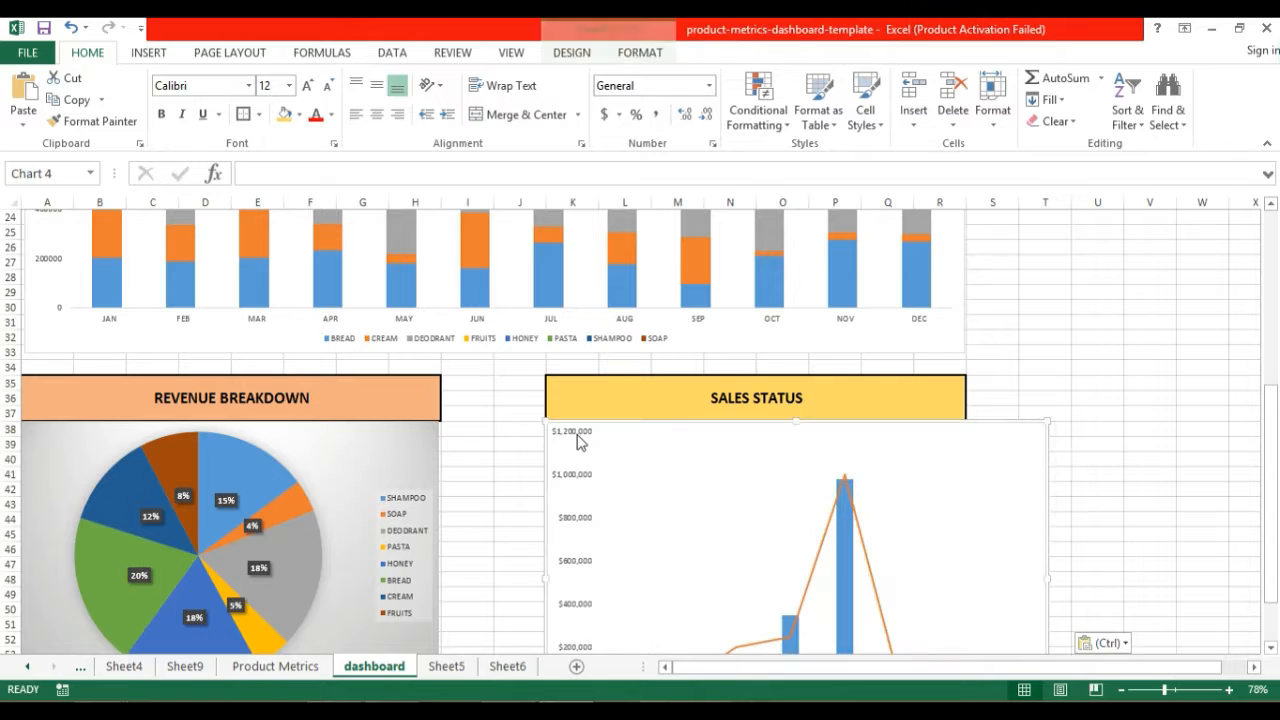
Shrink the pasted combo chart to the width of the SALES STATUS heading, columns K to R, ending at row 55
left_click_drag(1270, 460, 1258, 600)
scroll(1040, 598, "down", 2)
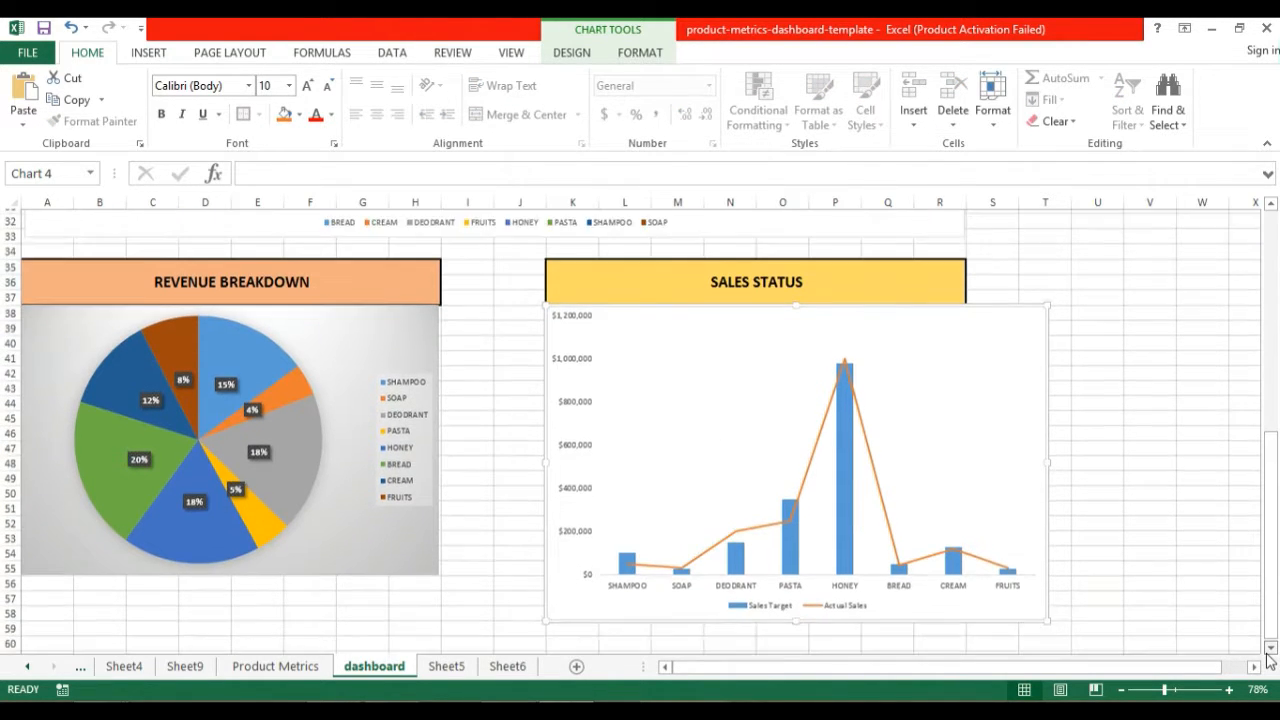
left_click_drag(1037, 597, 965, 556)
left_click(1015, 582)
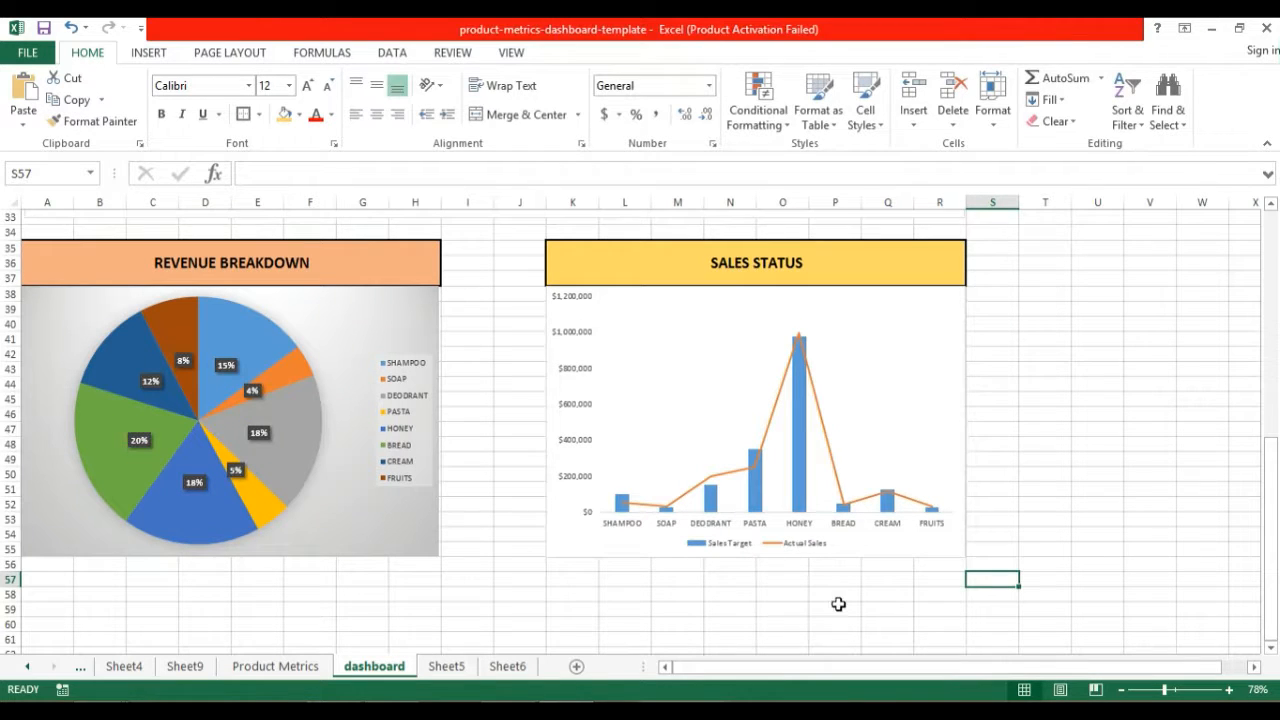
Apply the dark chart style Style 6 to the sales status chart and fine-tune its width to match the heading
left_click(922, 383)
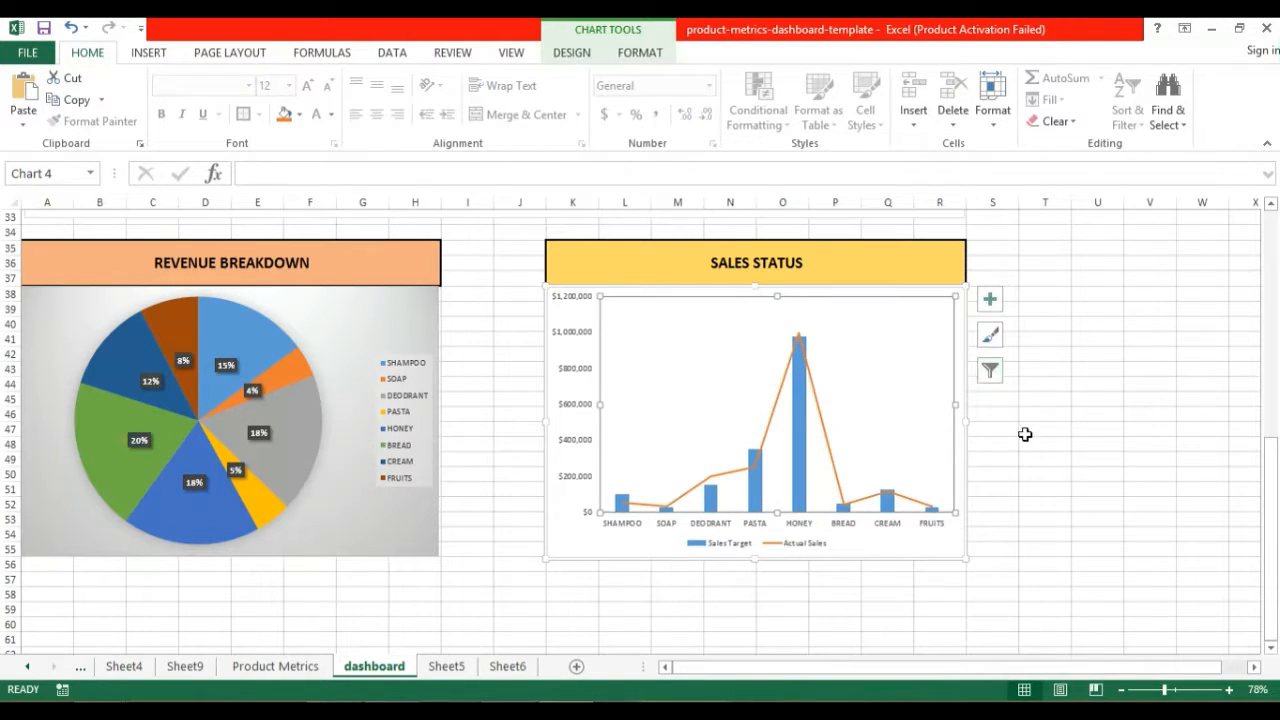
left_click(1025, 434)
left_click(581, 533)
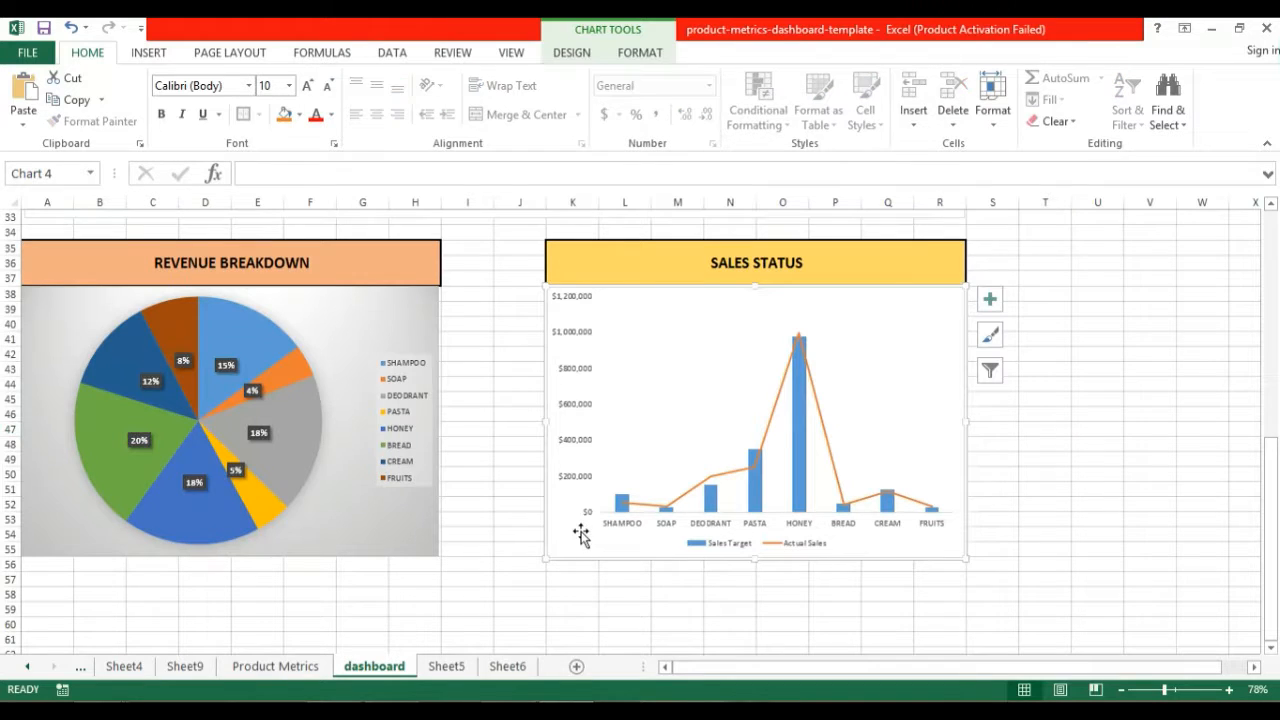
double_click(572, 532)
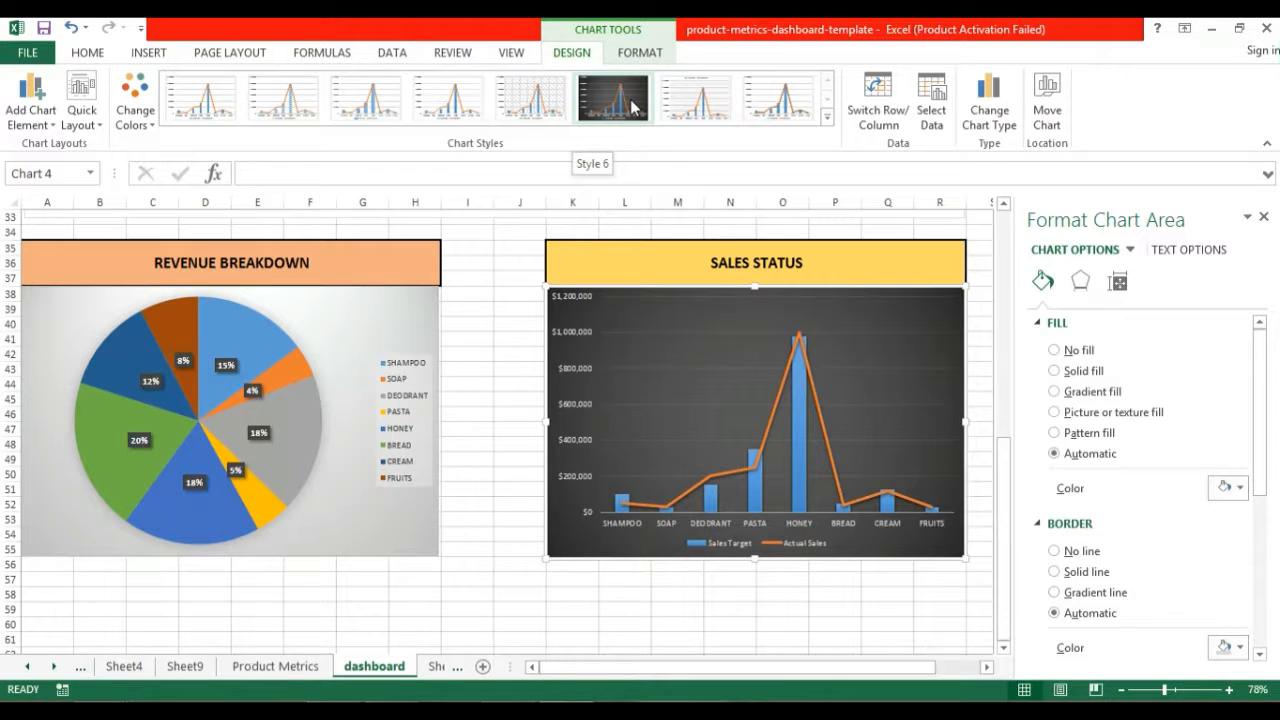
left_click(632, 106)
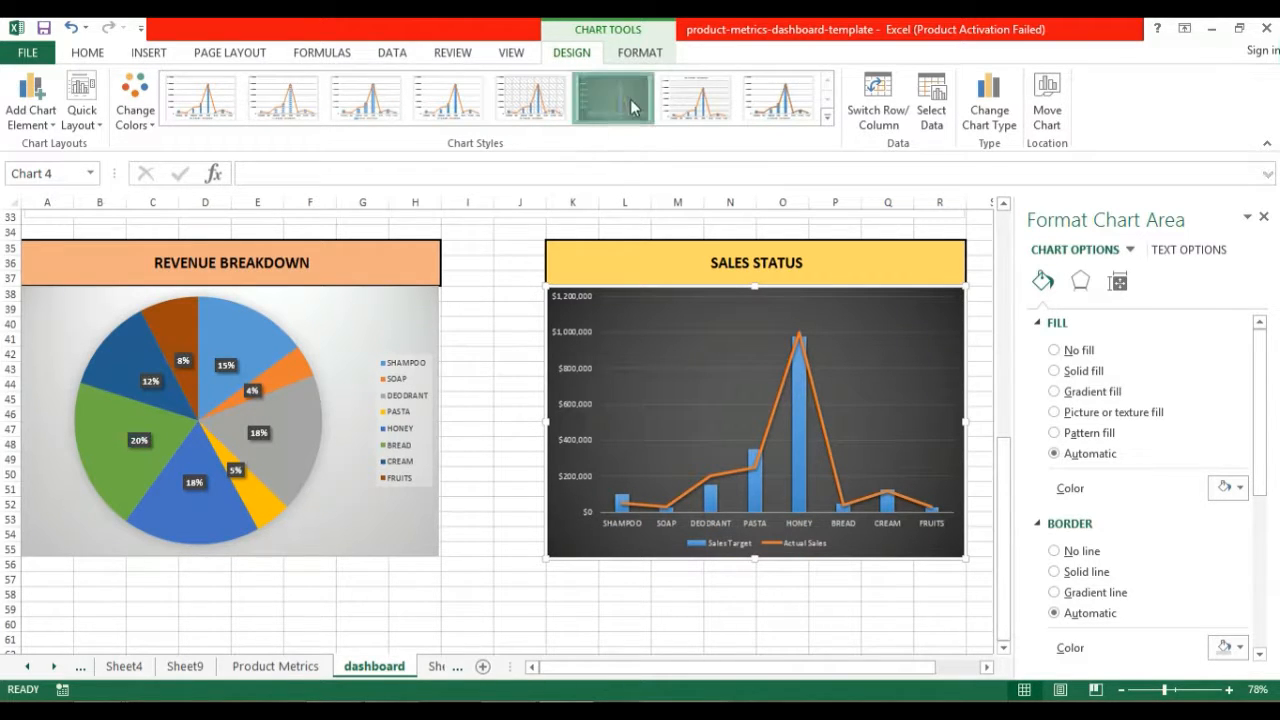
left_click(674, 580)
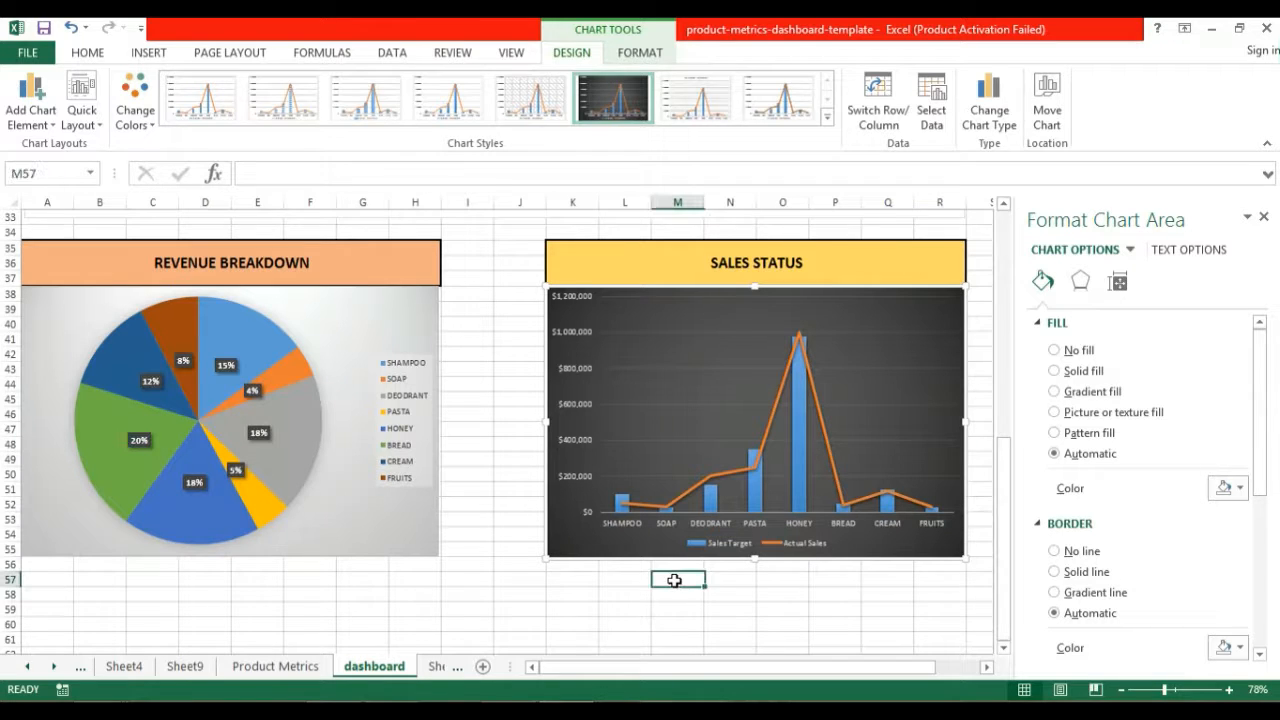
left_click(1264, 218)
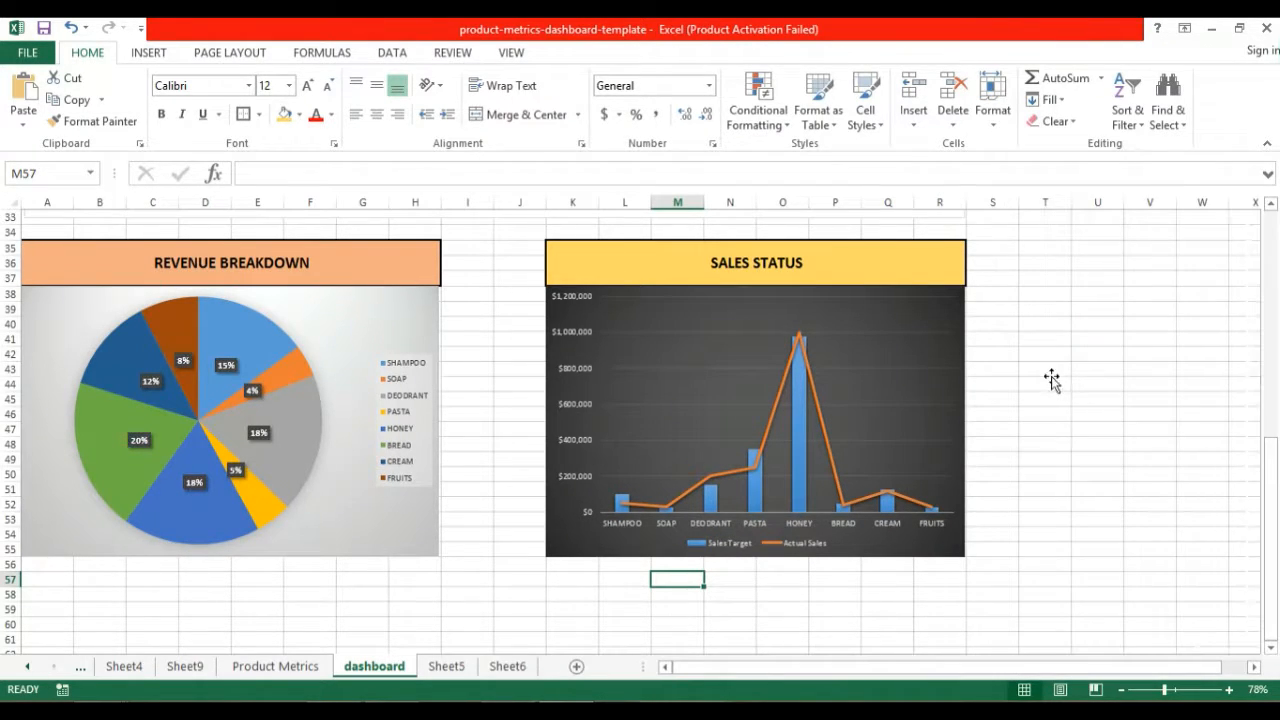
left_click(960, 392)
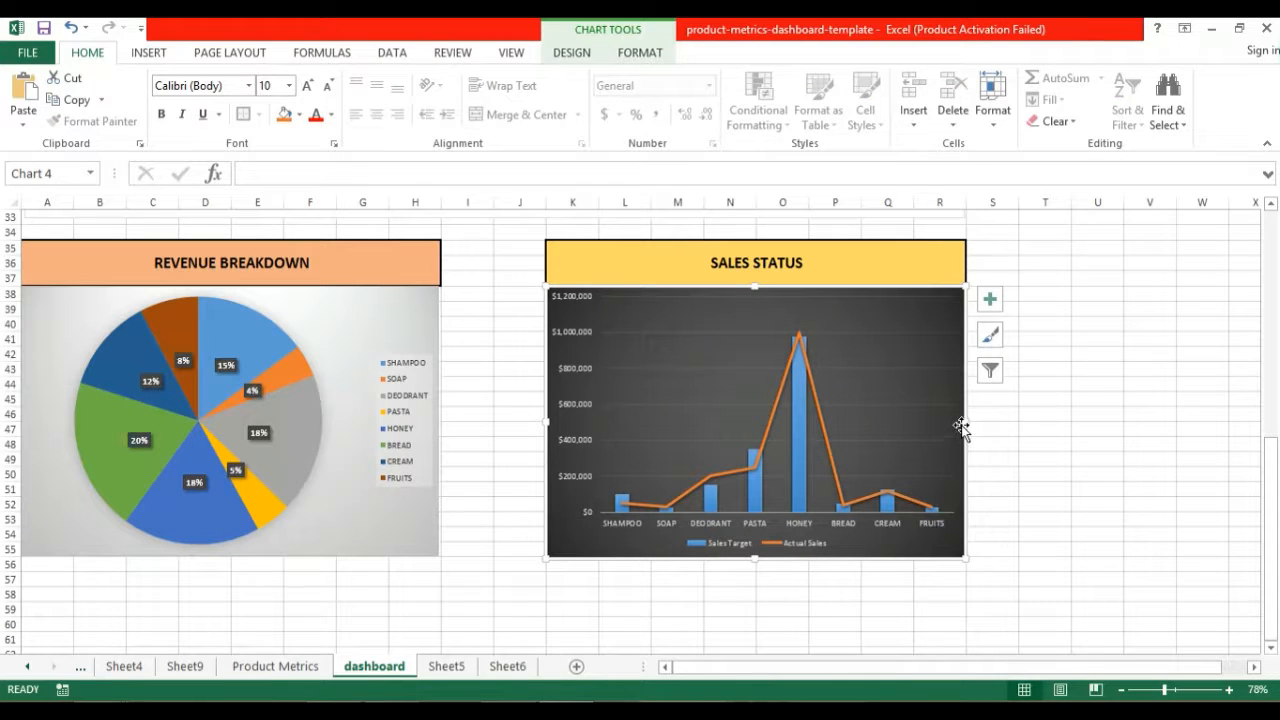
left_click_drag(966, 421, 970, 416)
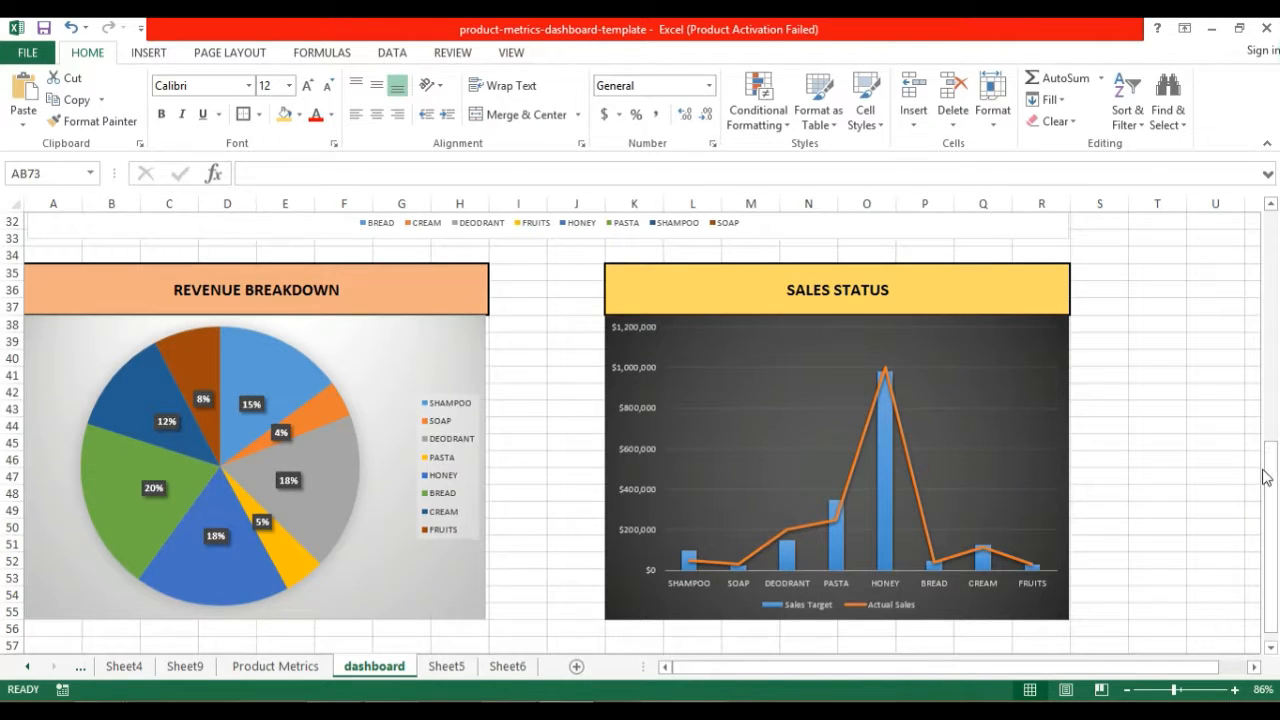
mouse_move(1266, 478)
left_mouse_down()
mouse_move(1266, 271)
mouse_move(1277, 495)
left_mouse_up()
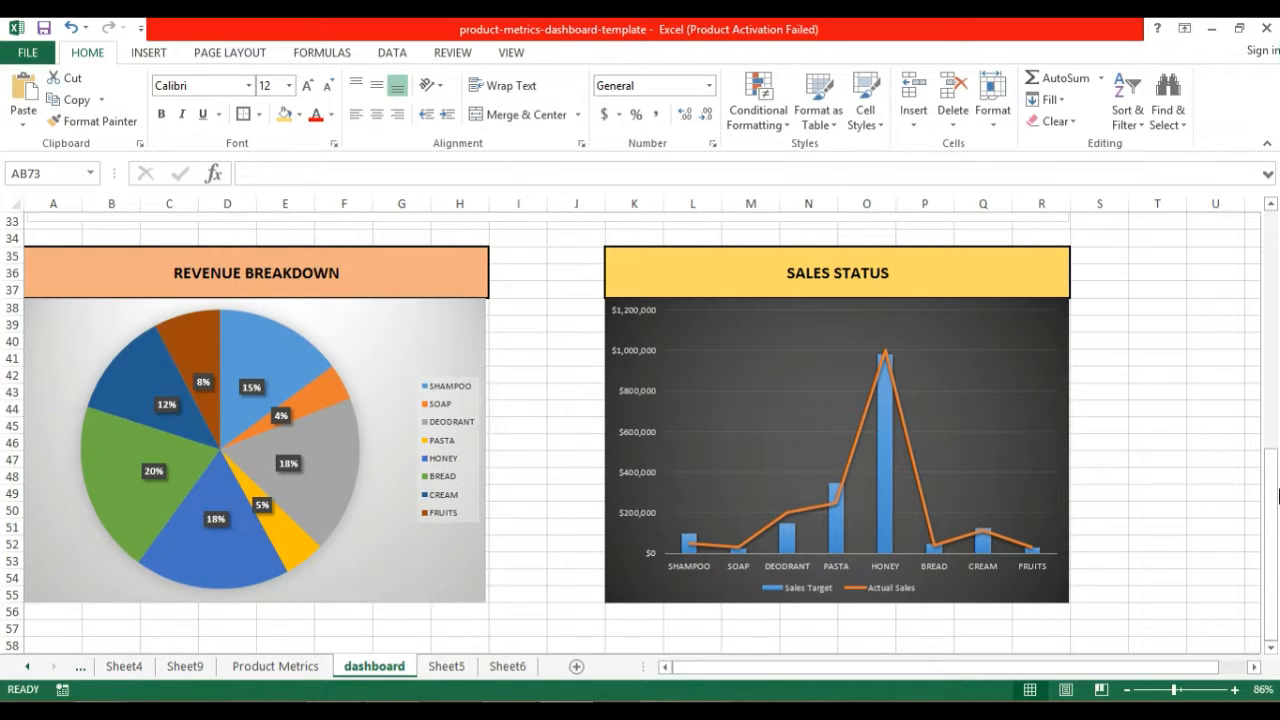
mouse_move(1277, 493)
left_mouse_down()
mouse_move(1275, 222)
mouse_move(1274, 511)
left_mouse_up()
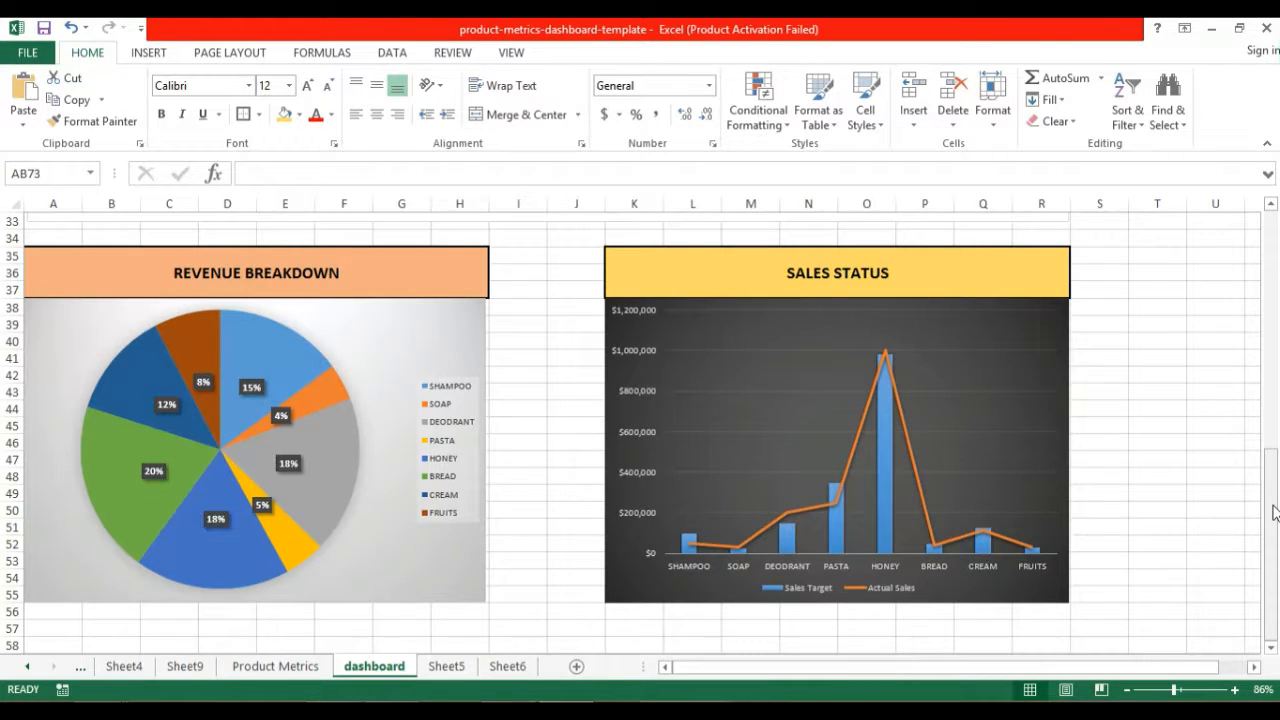
left_click_drag(1274, 513, 1273, 548)
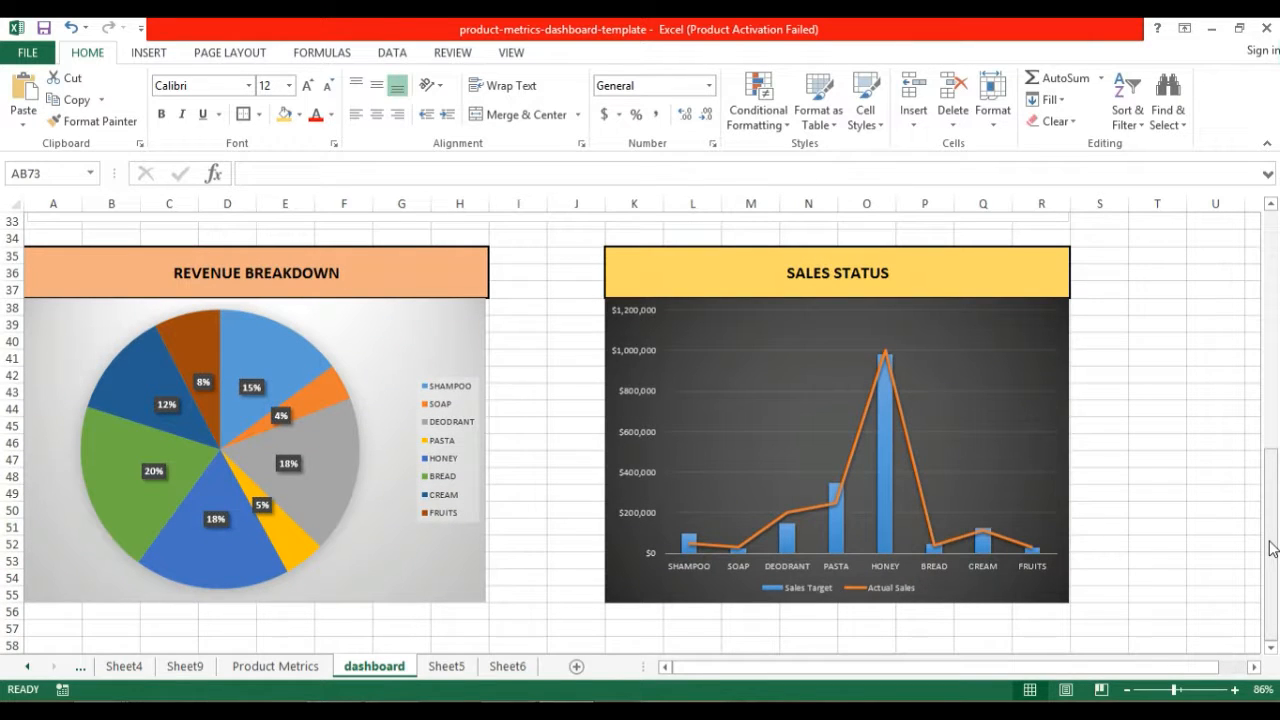